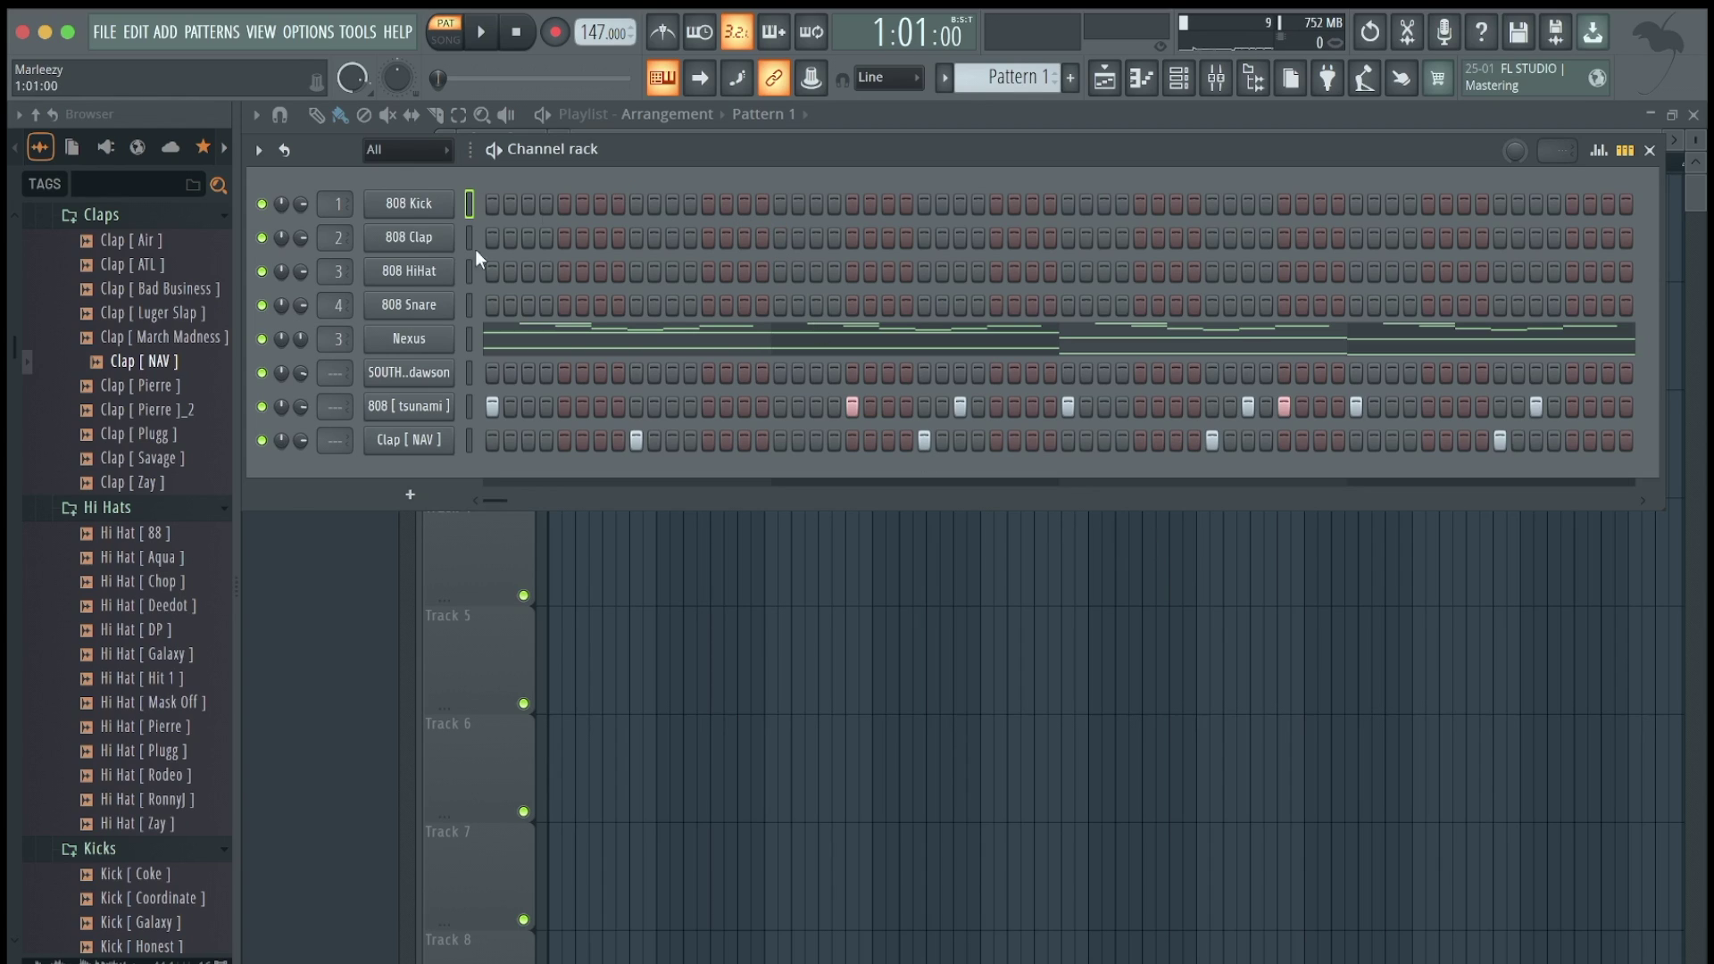
Solo the Nexus channel through its mute LED menu.
{"action": "right_click", "coordinate": [261, 340]}
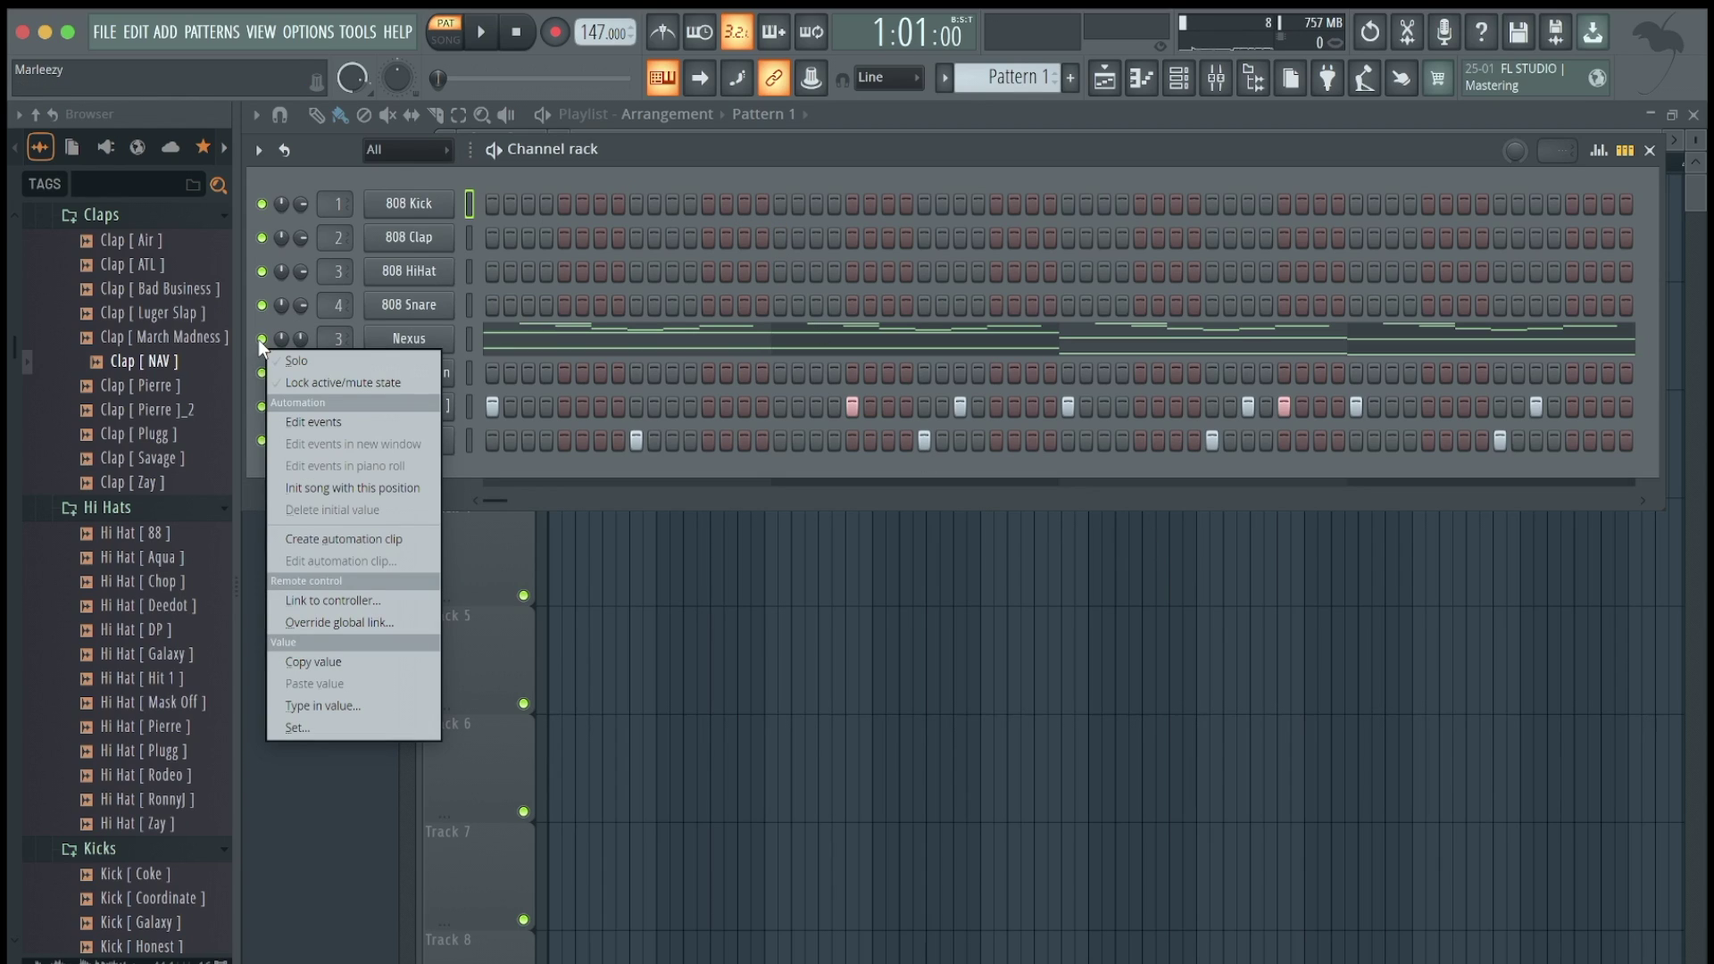
{"action": "left_click", "coordinate": [279, 356]}
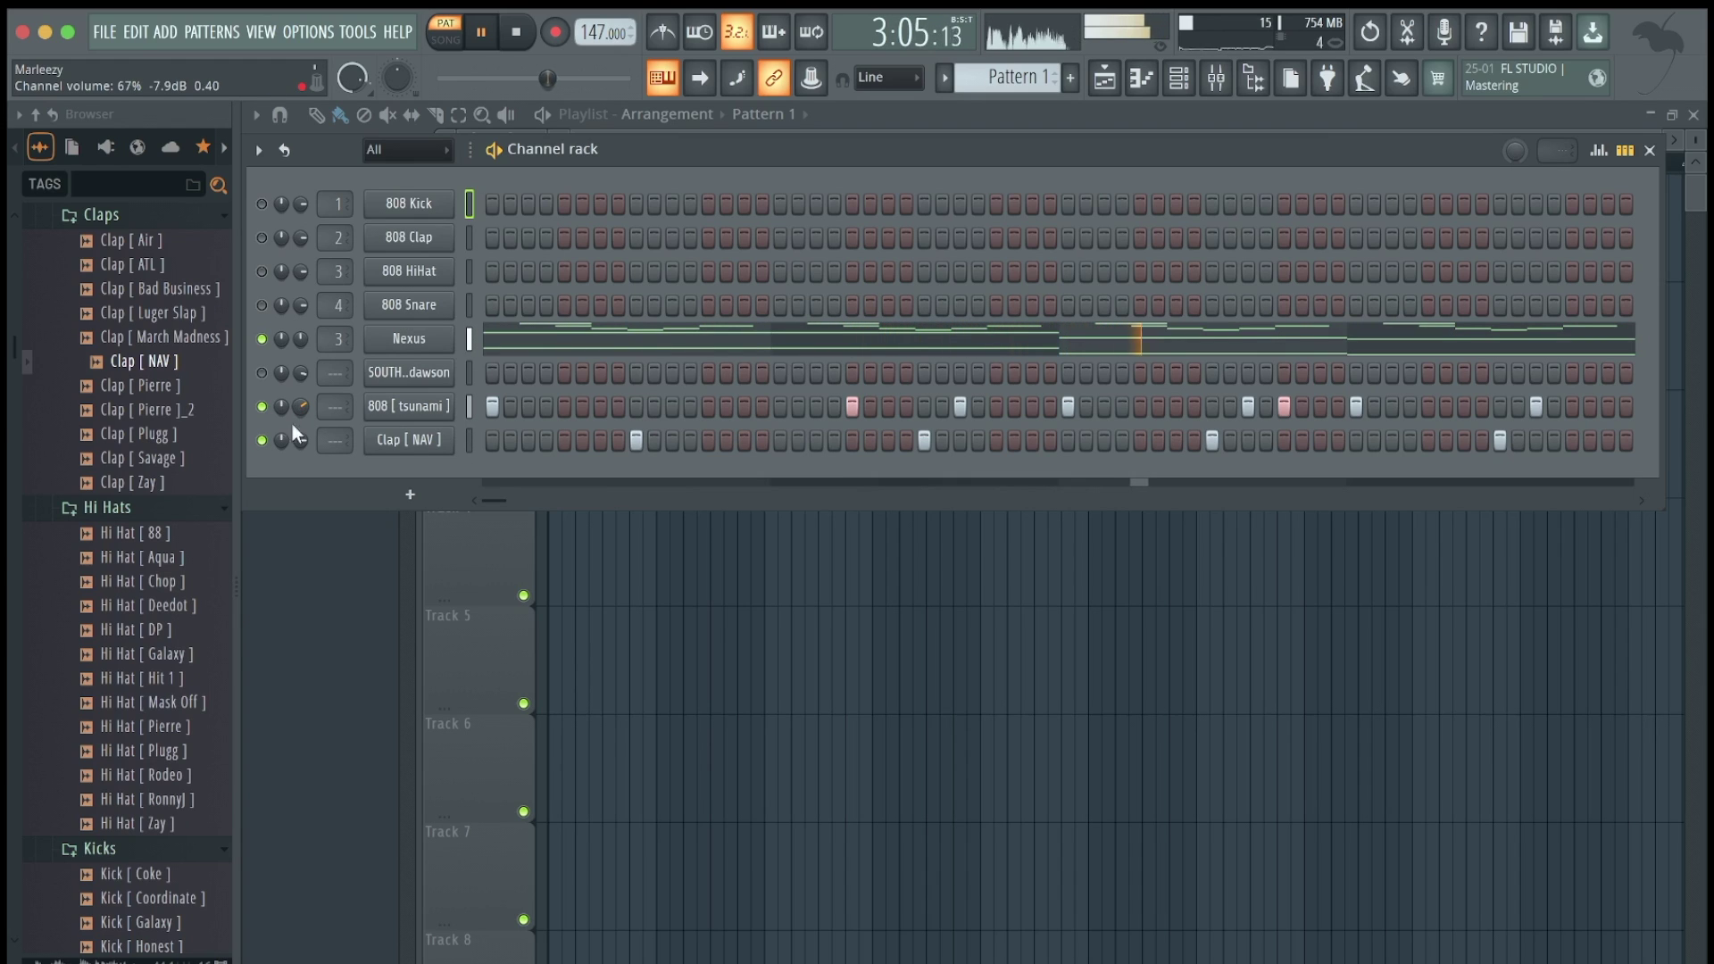
Add Kick [Coke] to the Channel Rack and paste the 808 [tsunami] step pattern onto it.
{"action": "left_click", "coordinate": [148, 874]}
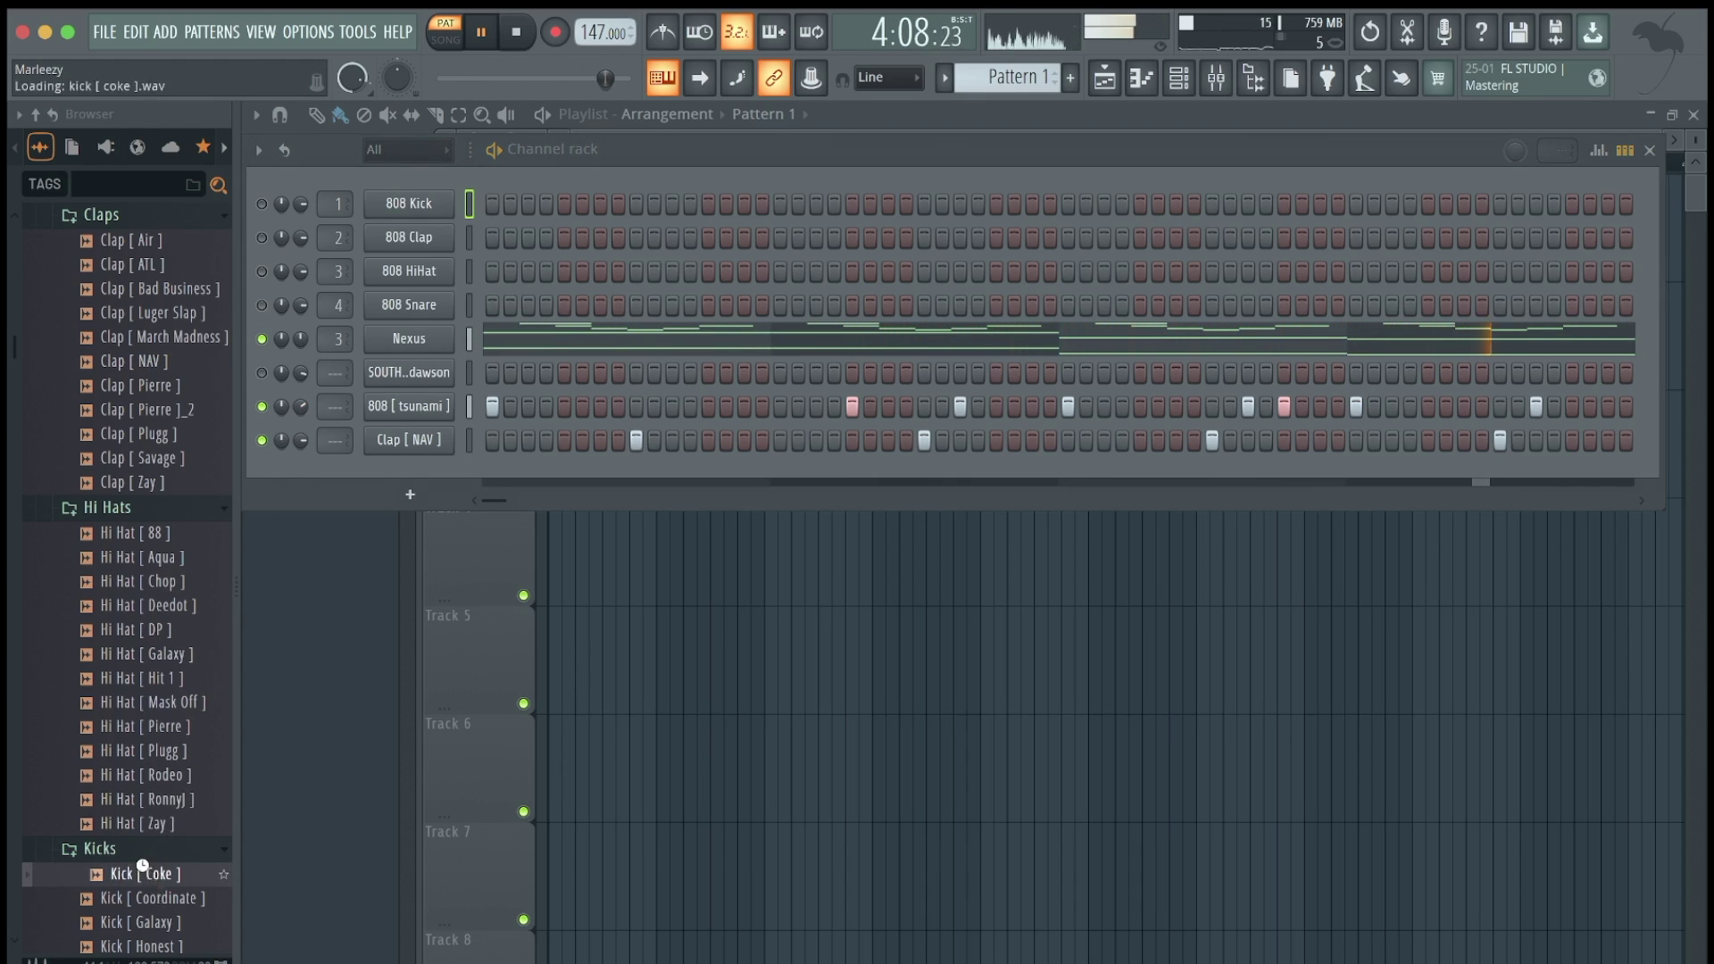
{"action": "left_click_drag", "start_coordinate": [143, 867], "coordinate": [440, 457]}
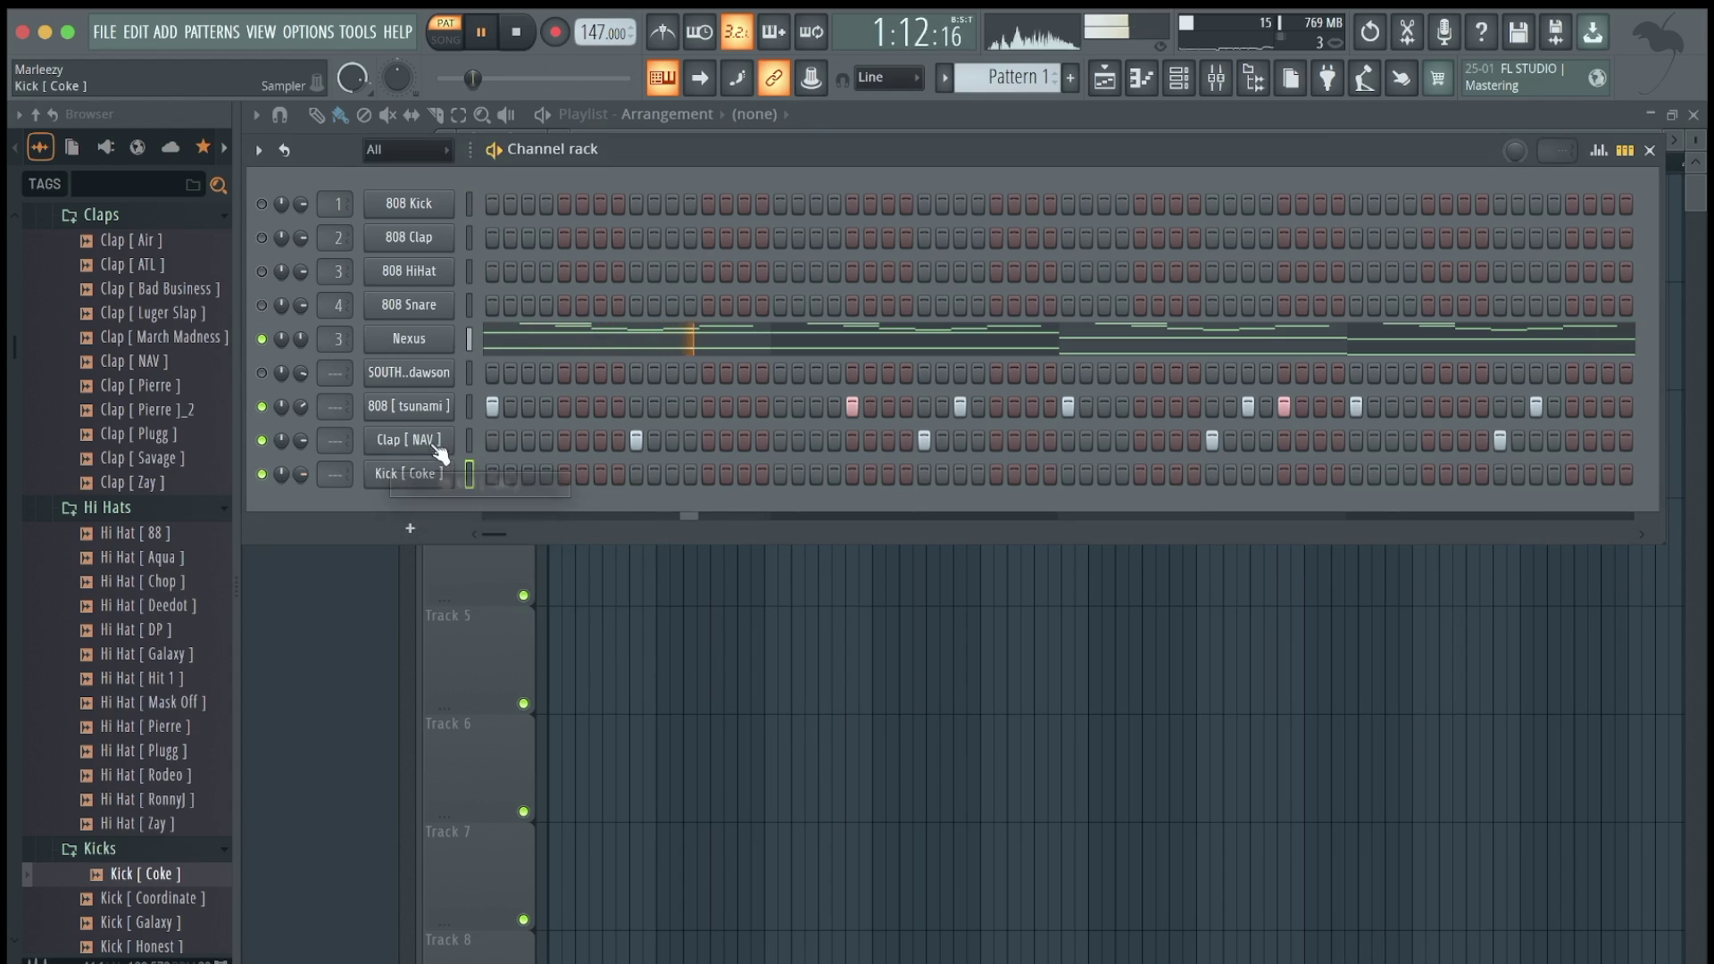
{"action": "right_click", "coordinate": [427, 406]}
{"action": "left_click", "coordinate": [712, 432]}
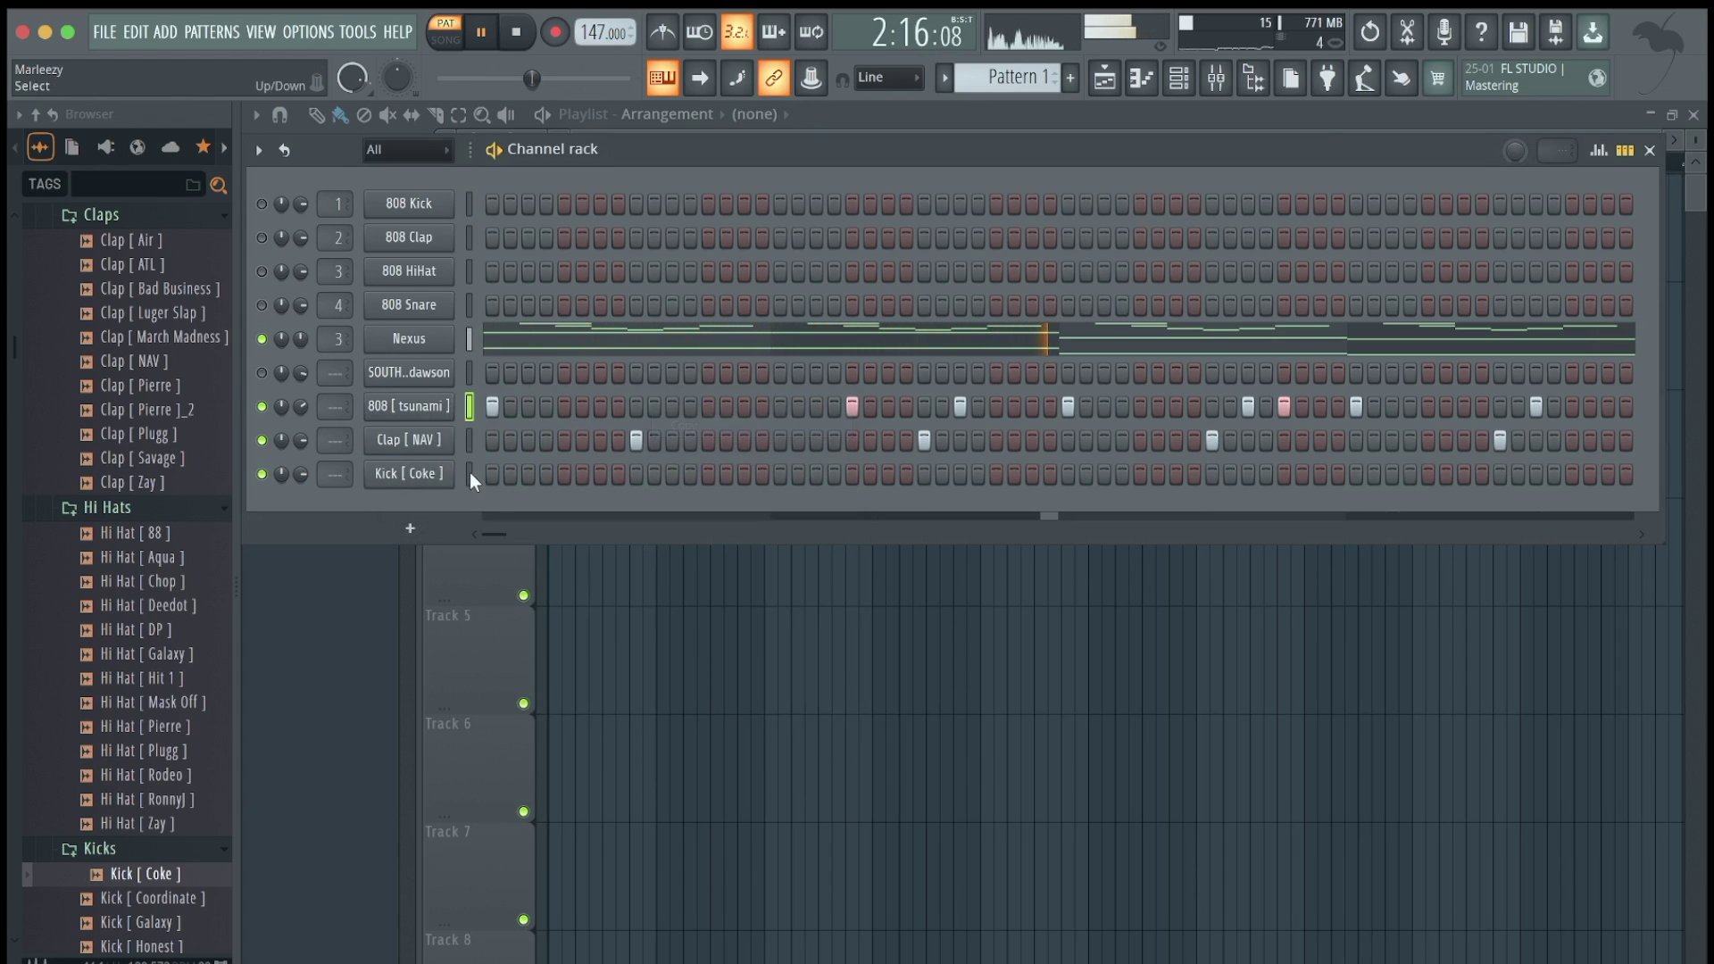
{"action": "right_click", "coordinate": [436, 474]}
{"action": "left_click", "coordinate": [693, 520]}
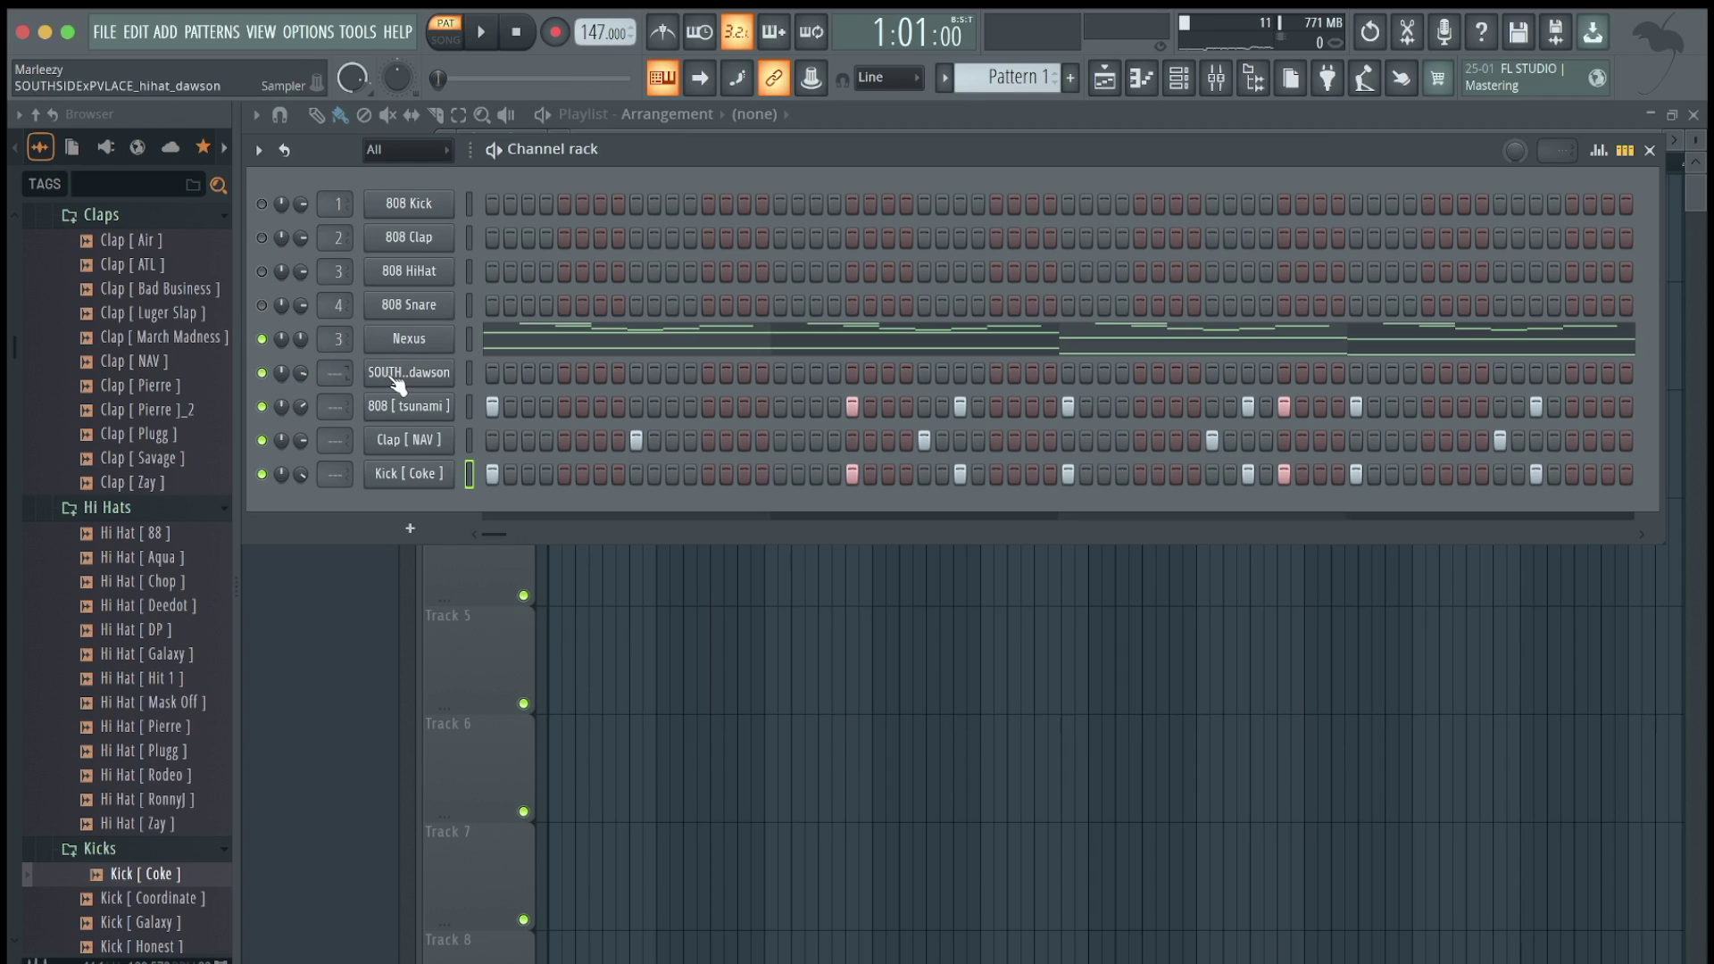
Open the SOUTHSIDE hi-hat loop in the piano roll with snap set to 1/3 beat.
{"action": "right_click", "coordinate": [405, 375]}
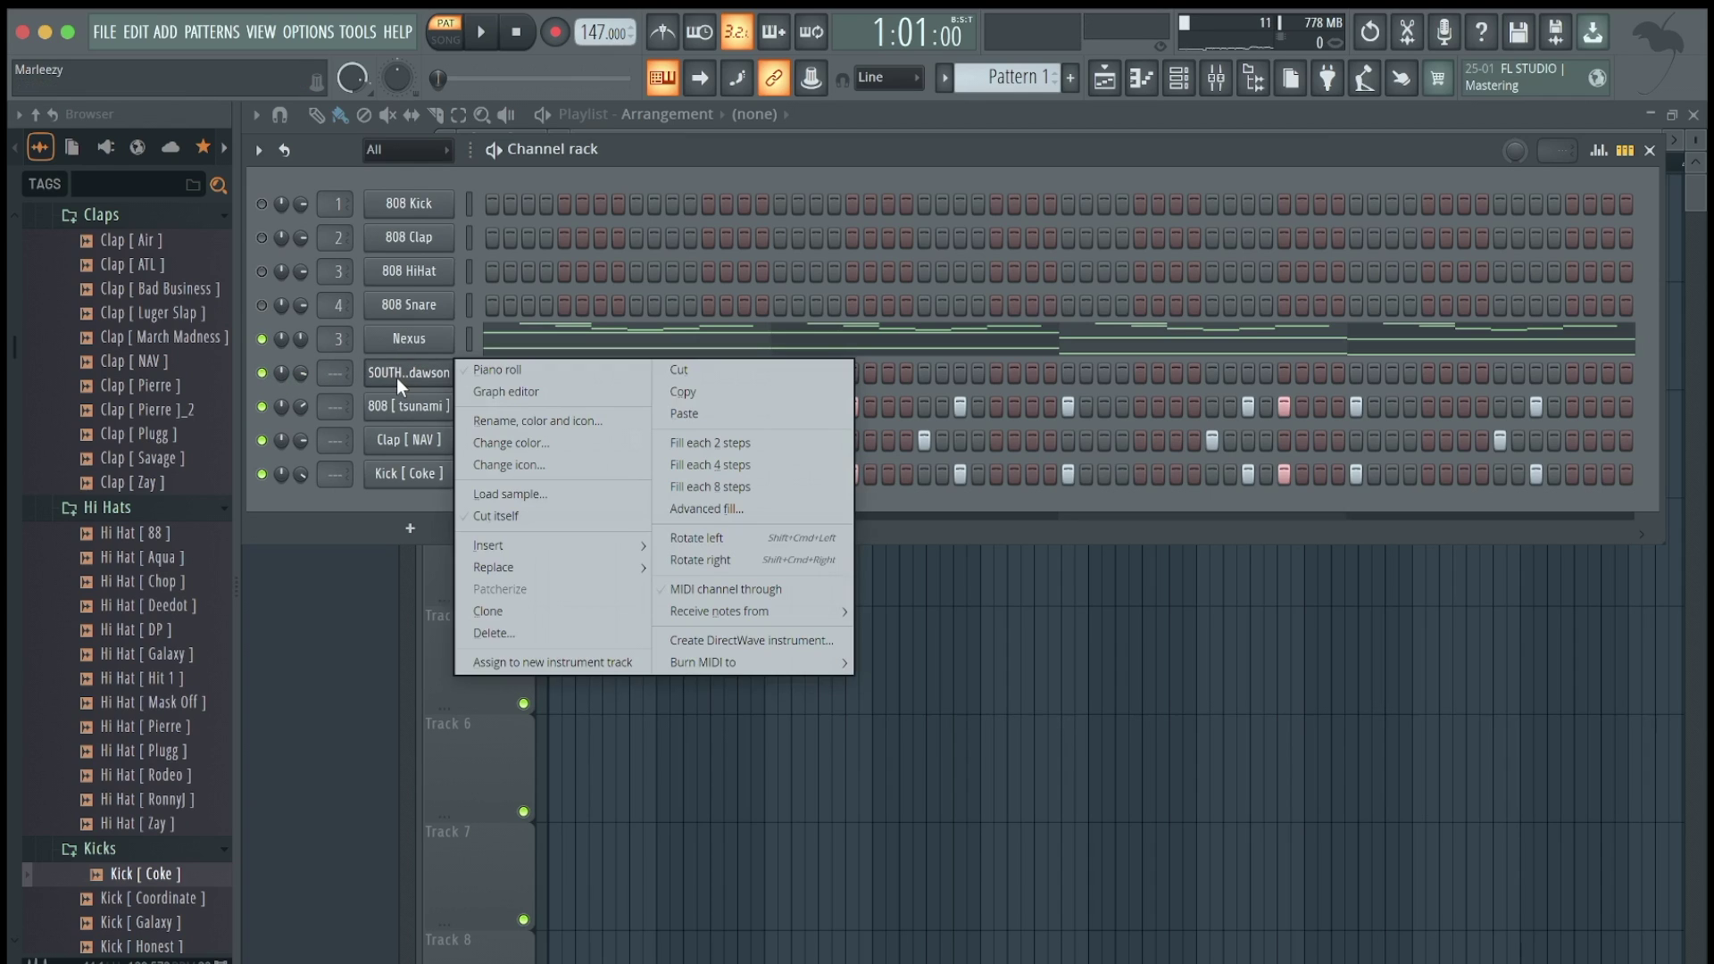
{"action": "left_click", "coordinate": [488, 374]}
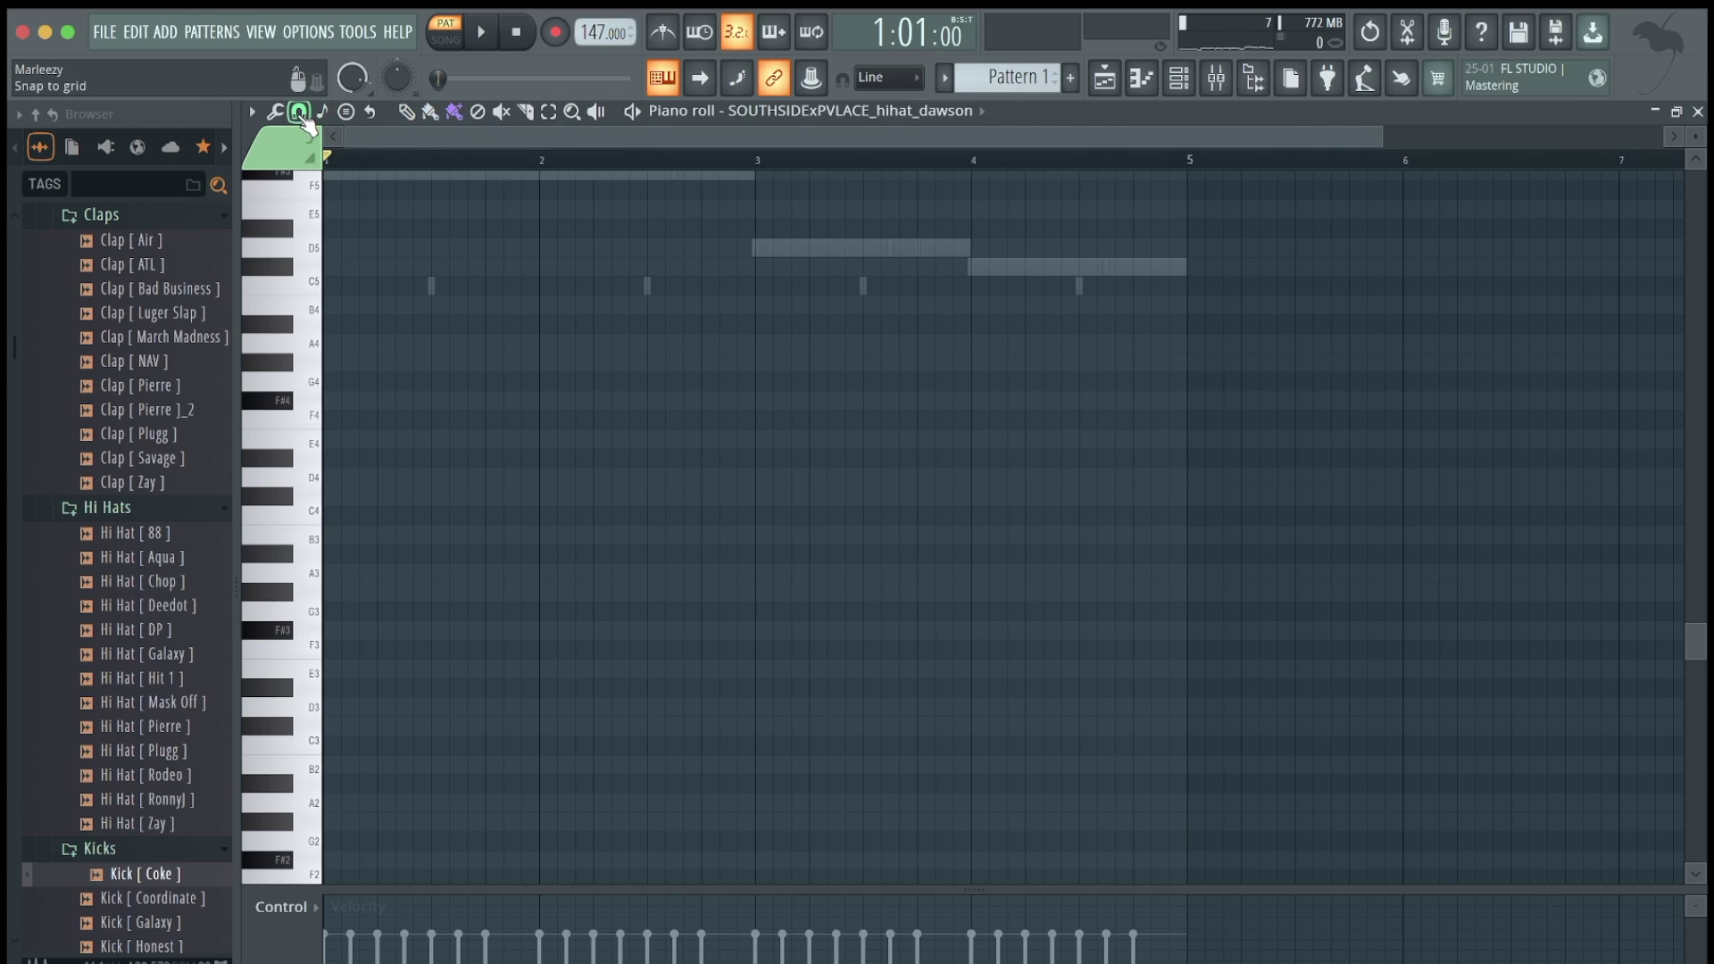
{"action": "left_click", "coordinate": [301, 112]}
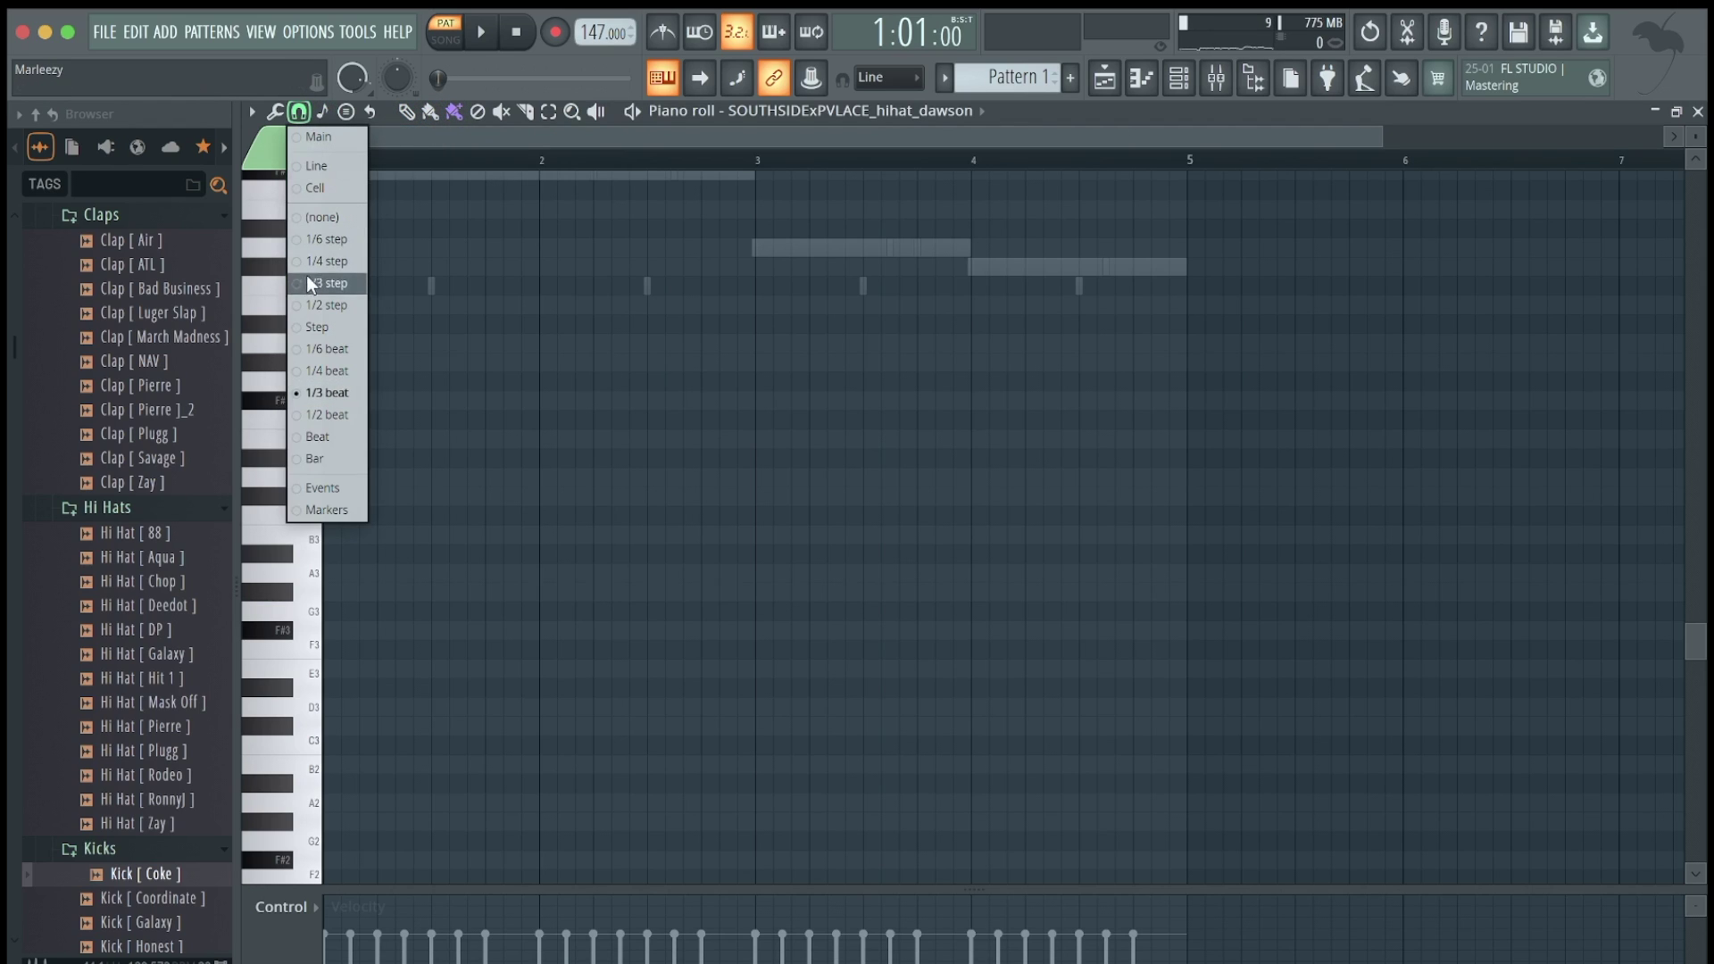
{"action": "left_click", "coordinate": [303, 396]}
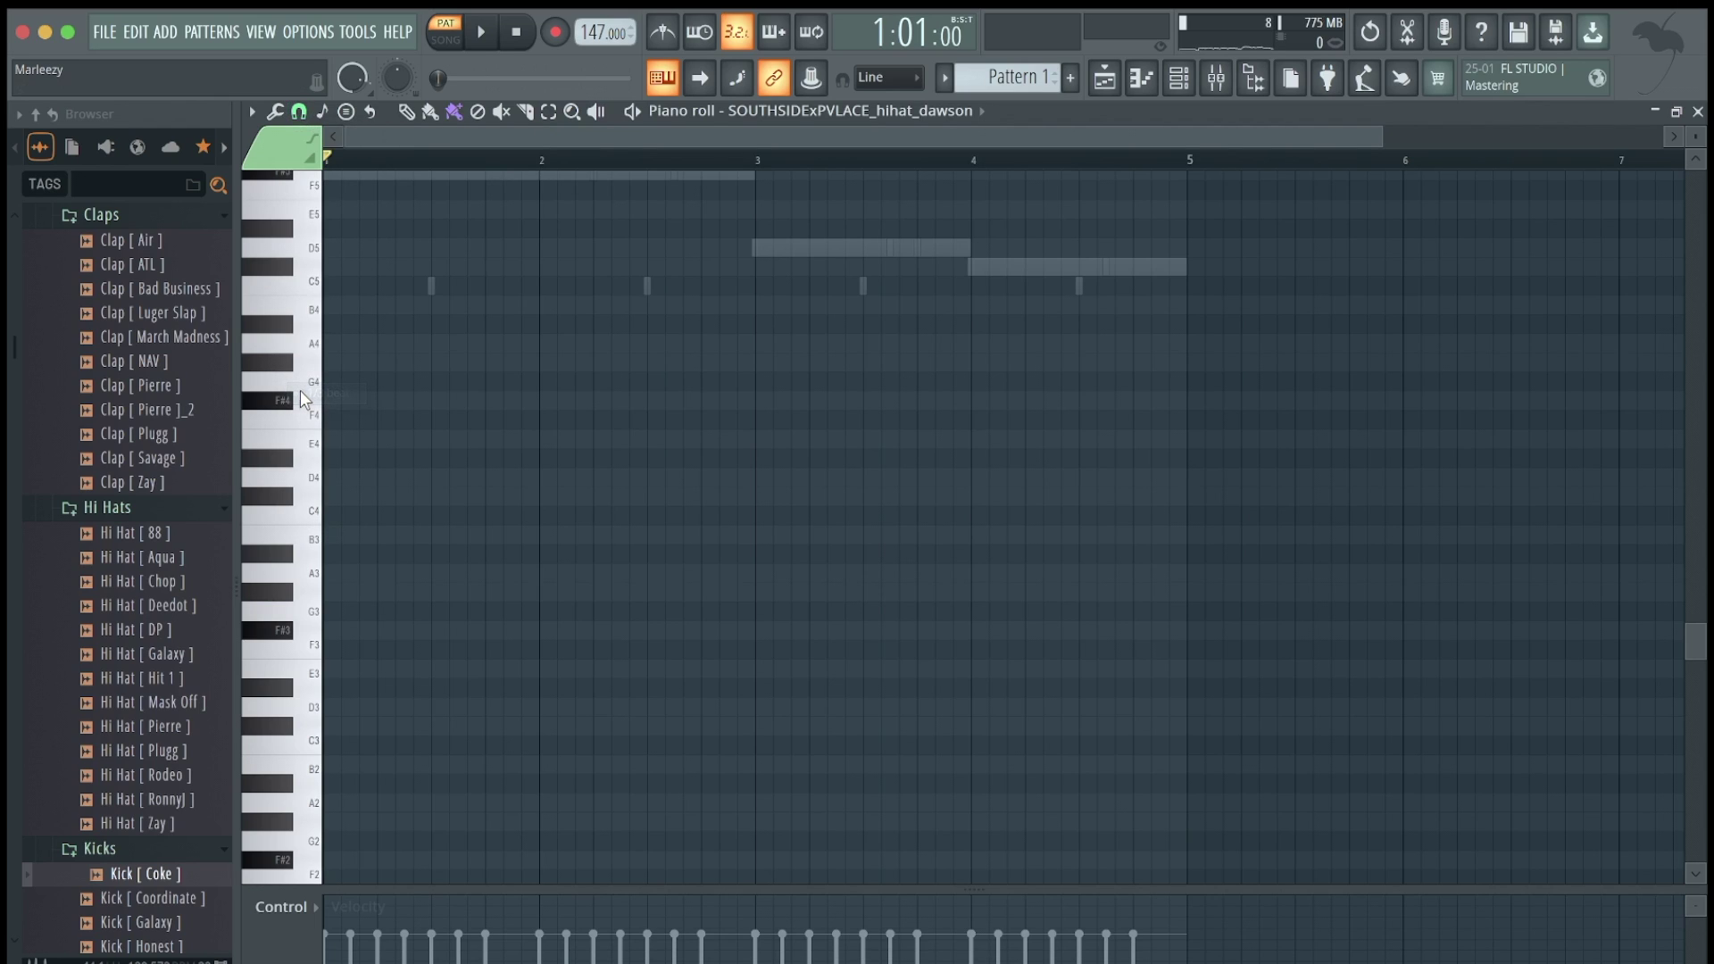
{"action": "left_click", "coordinate": [298, 111]}
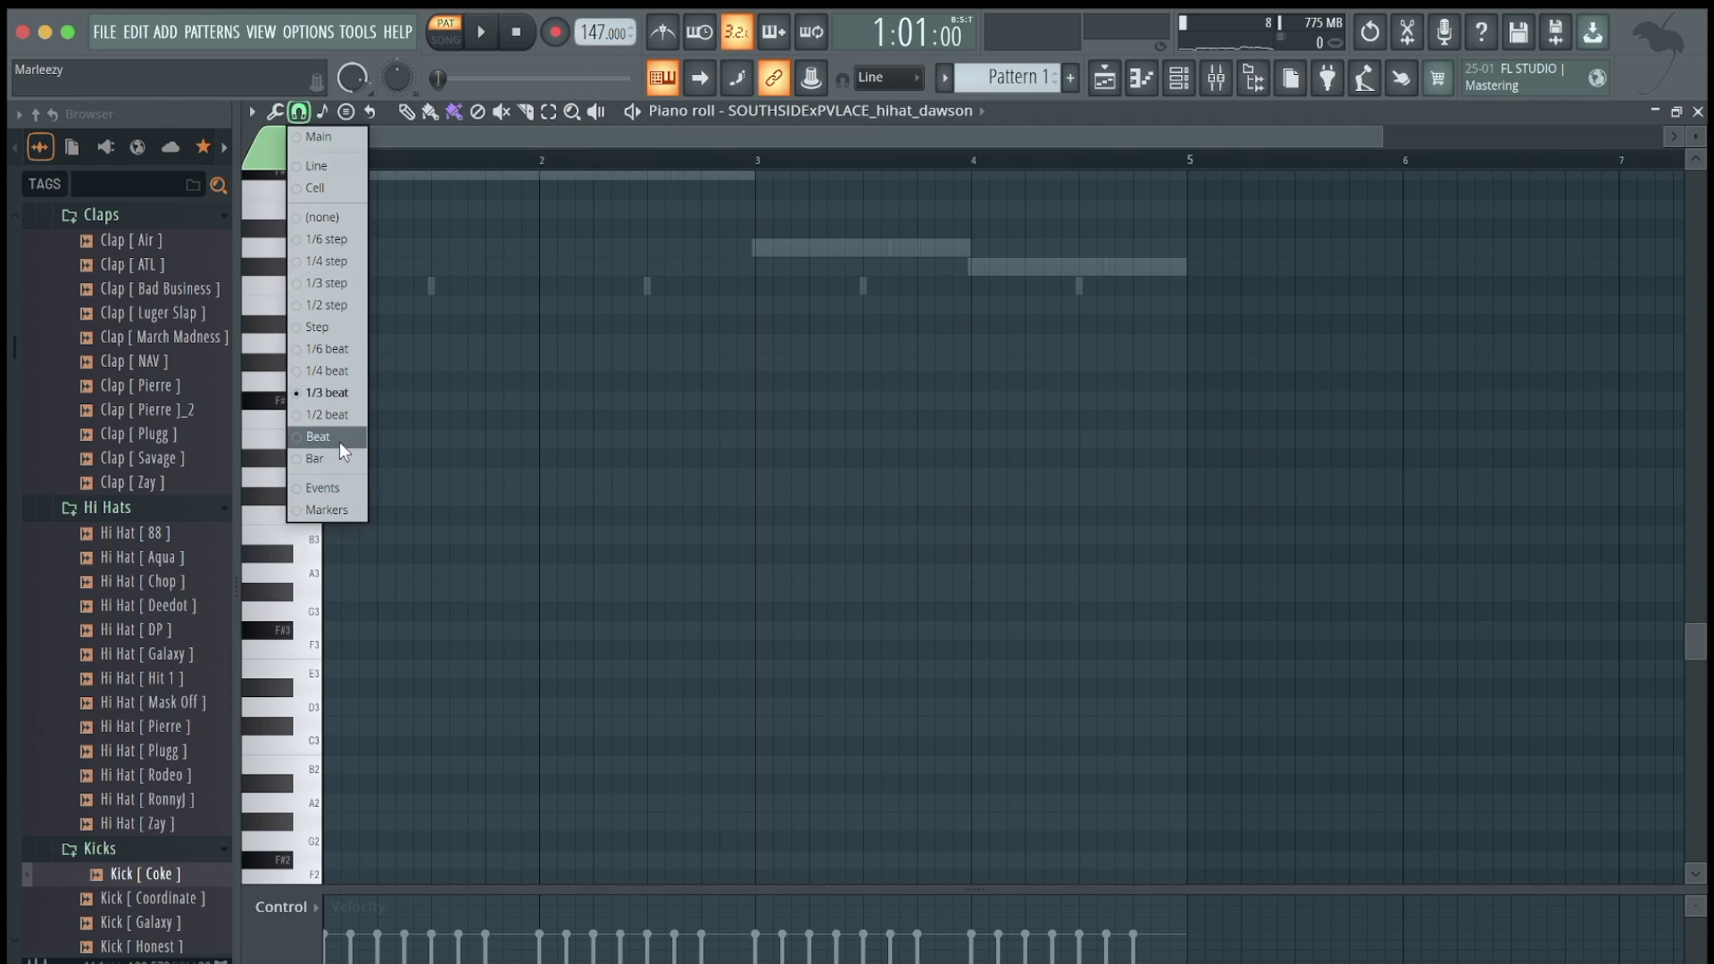
{"action": "left_click", "coordinate": [326, 396]}
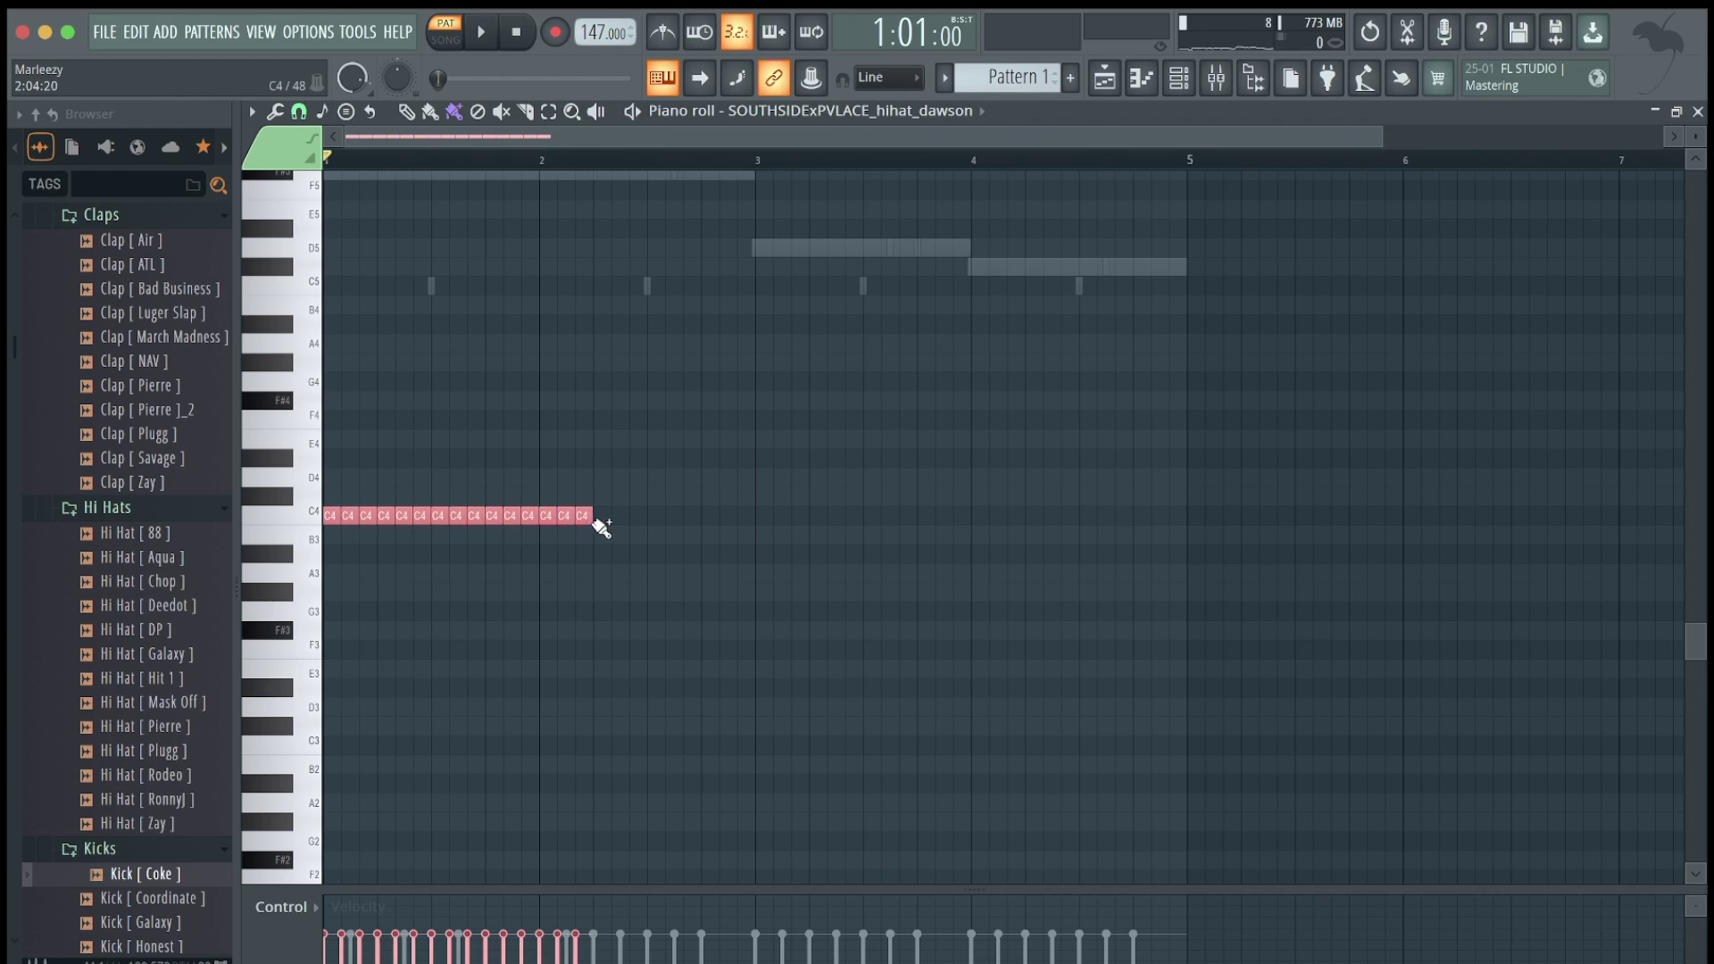
Paint C4 triplet hi-hat notes through bar 4, play the pattern, and select all notes.
{"action": "left_click_drag", "start_coordinate": [601, 529], "coordinate": [1095, 552]}
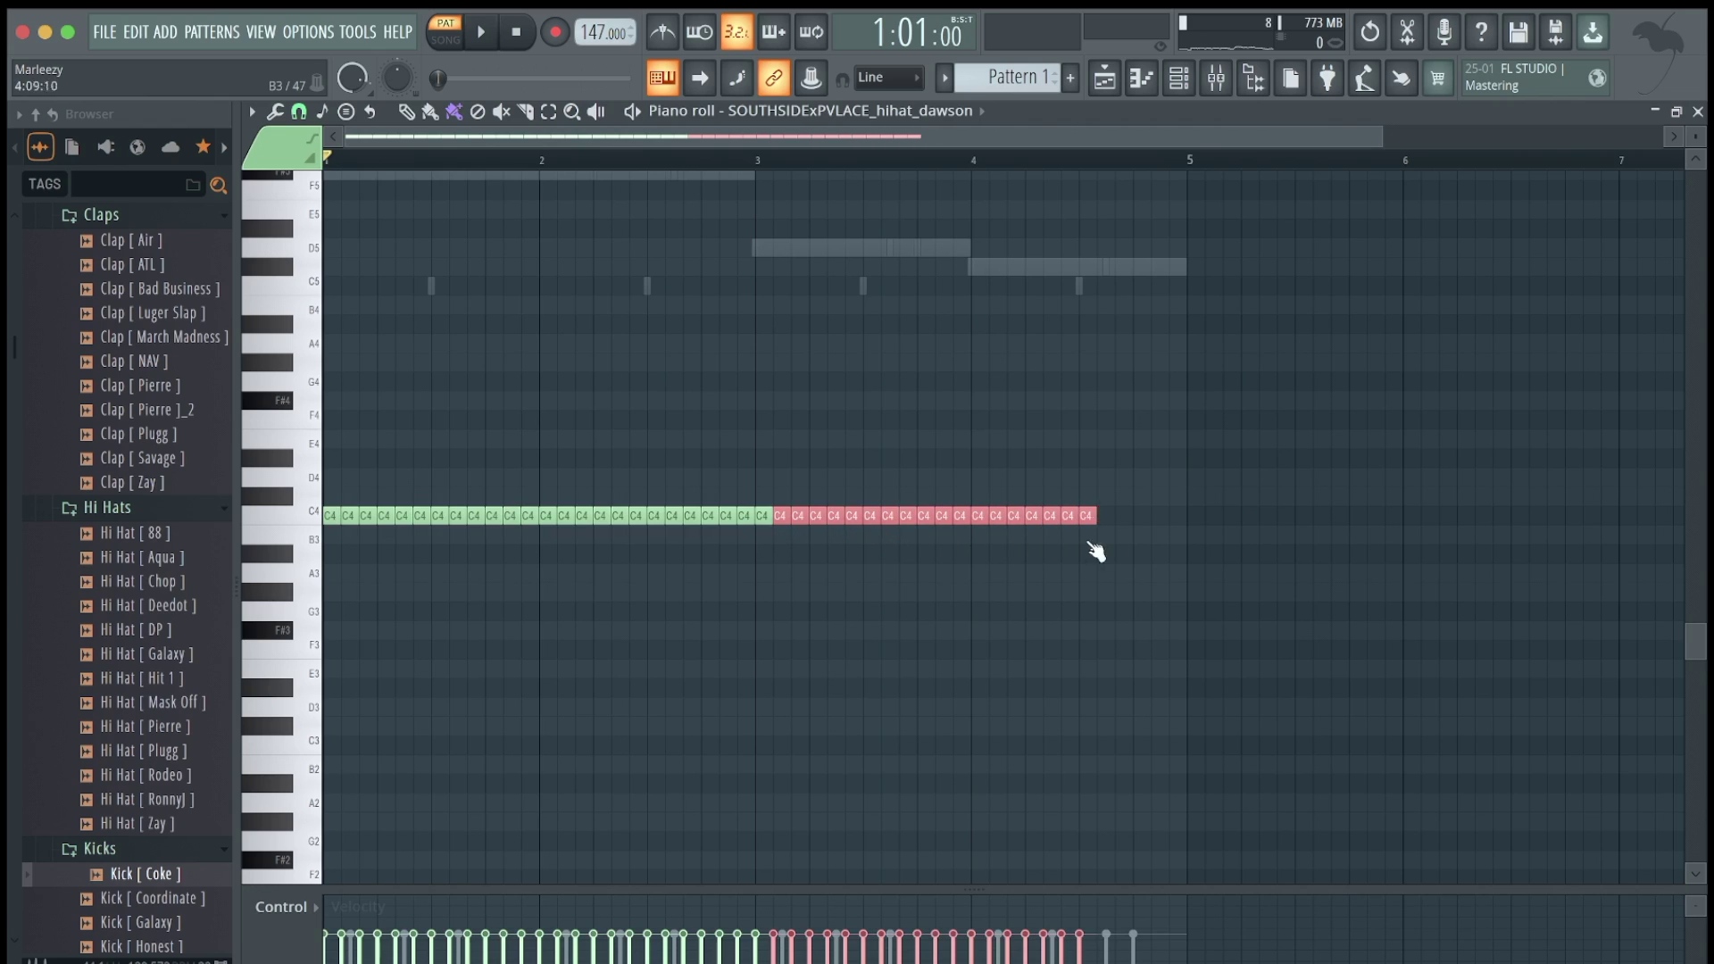
{"action": "left_click_drag", "start_coordinate": [970, 507], "coordinate": [684, 432]}
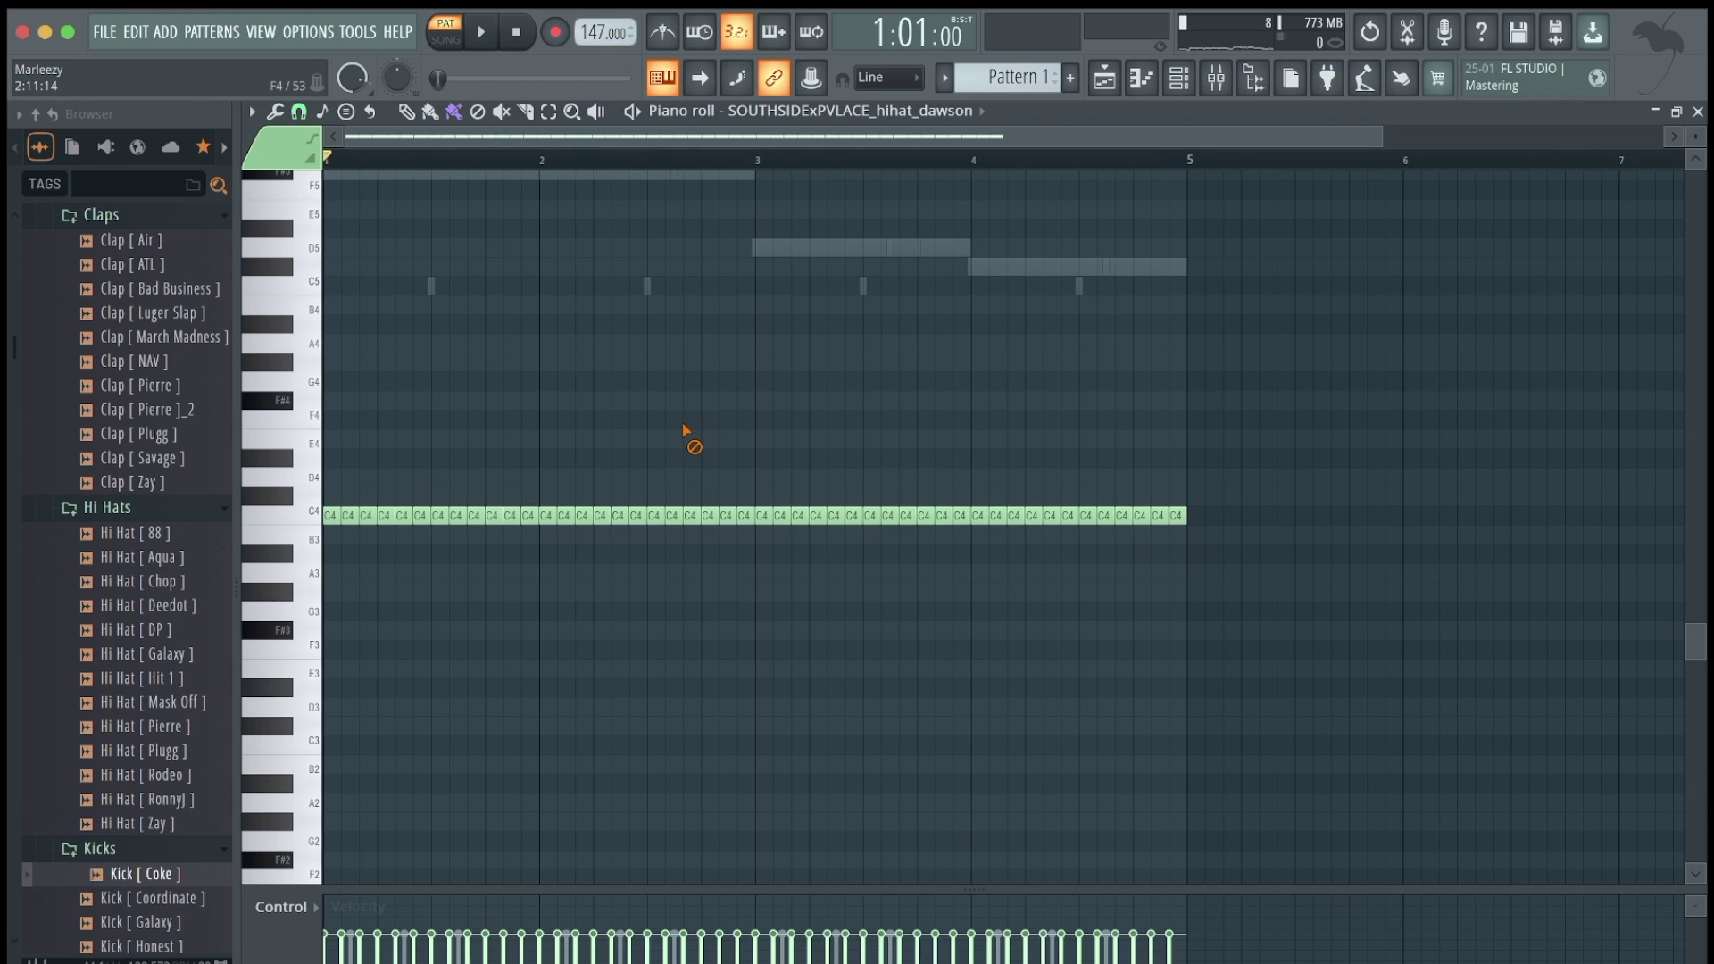
{"action": "scroll", "coordinate": [603, 353], "scroll_direction": "down", "scroll_amount": 2}
{"action": "scroll", "coordinate": [629, 350], "scroll_direction": "up", "scroll_amount": 3}
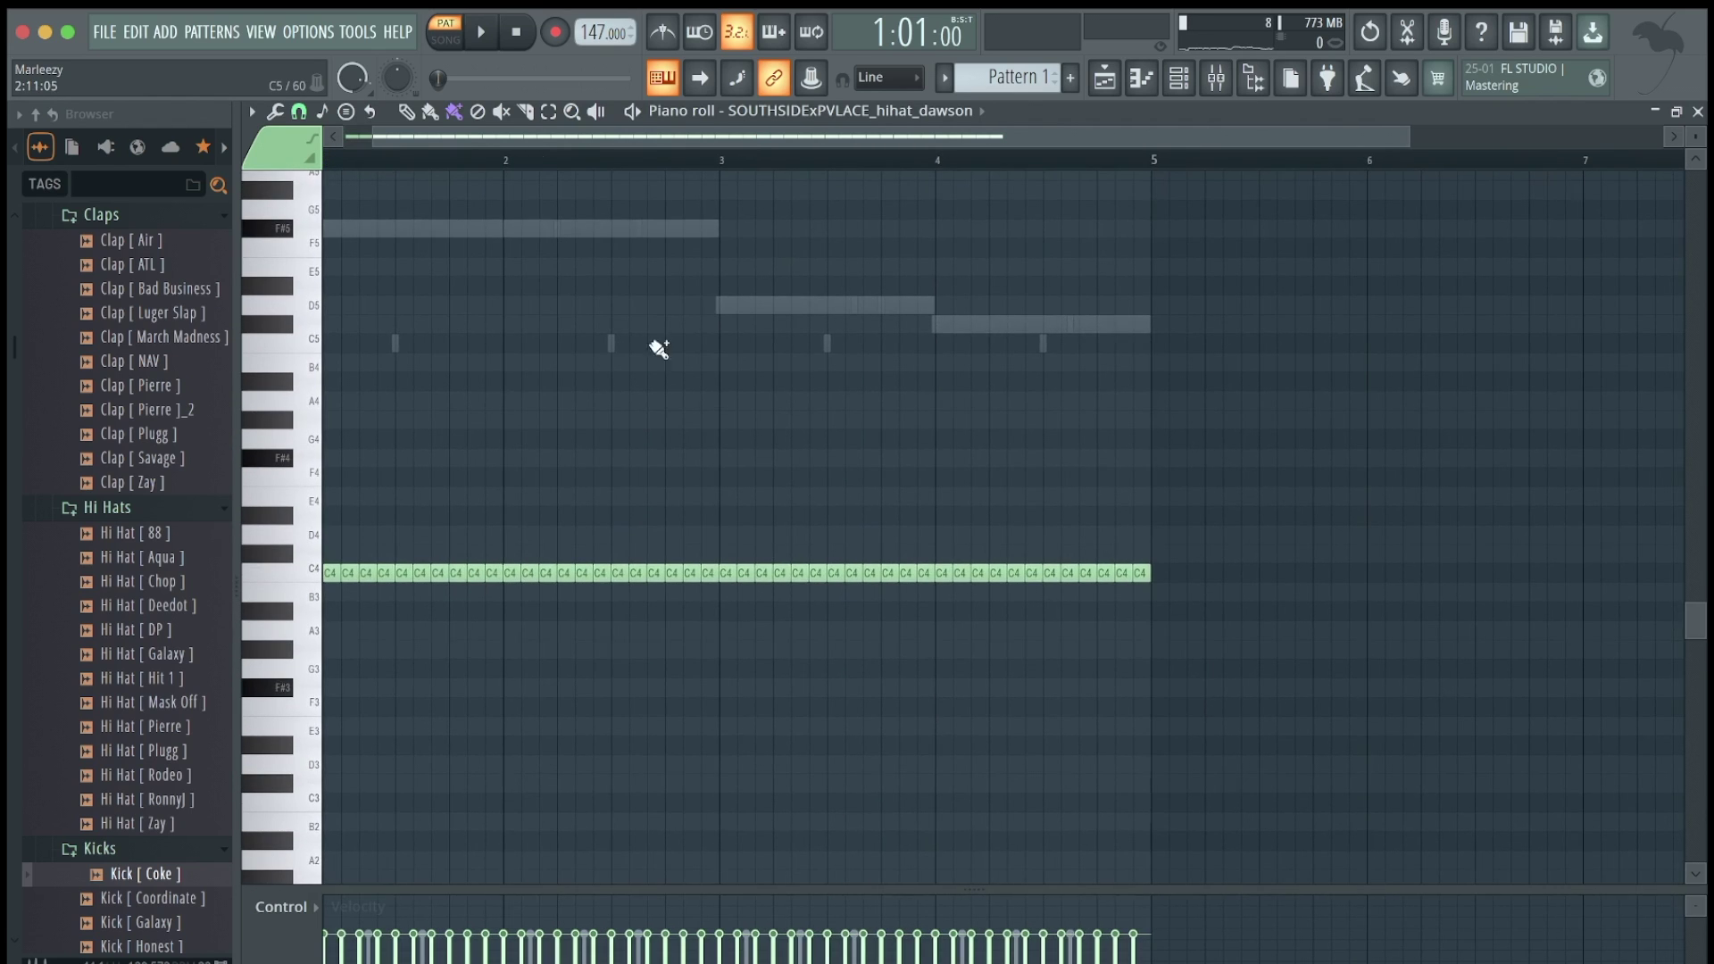
{"action": "scroll", "coordinate": [715, 348], "scroll_direction": "up", "scroll_amount": 3}
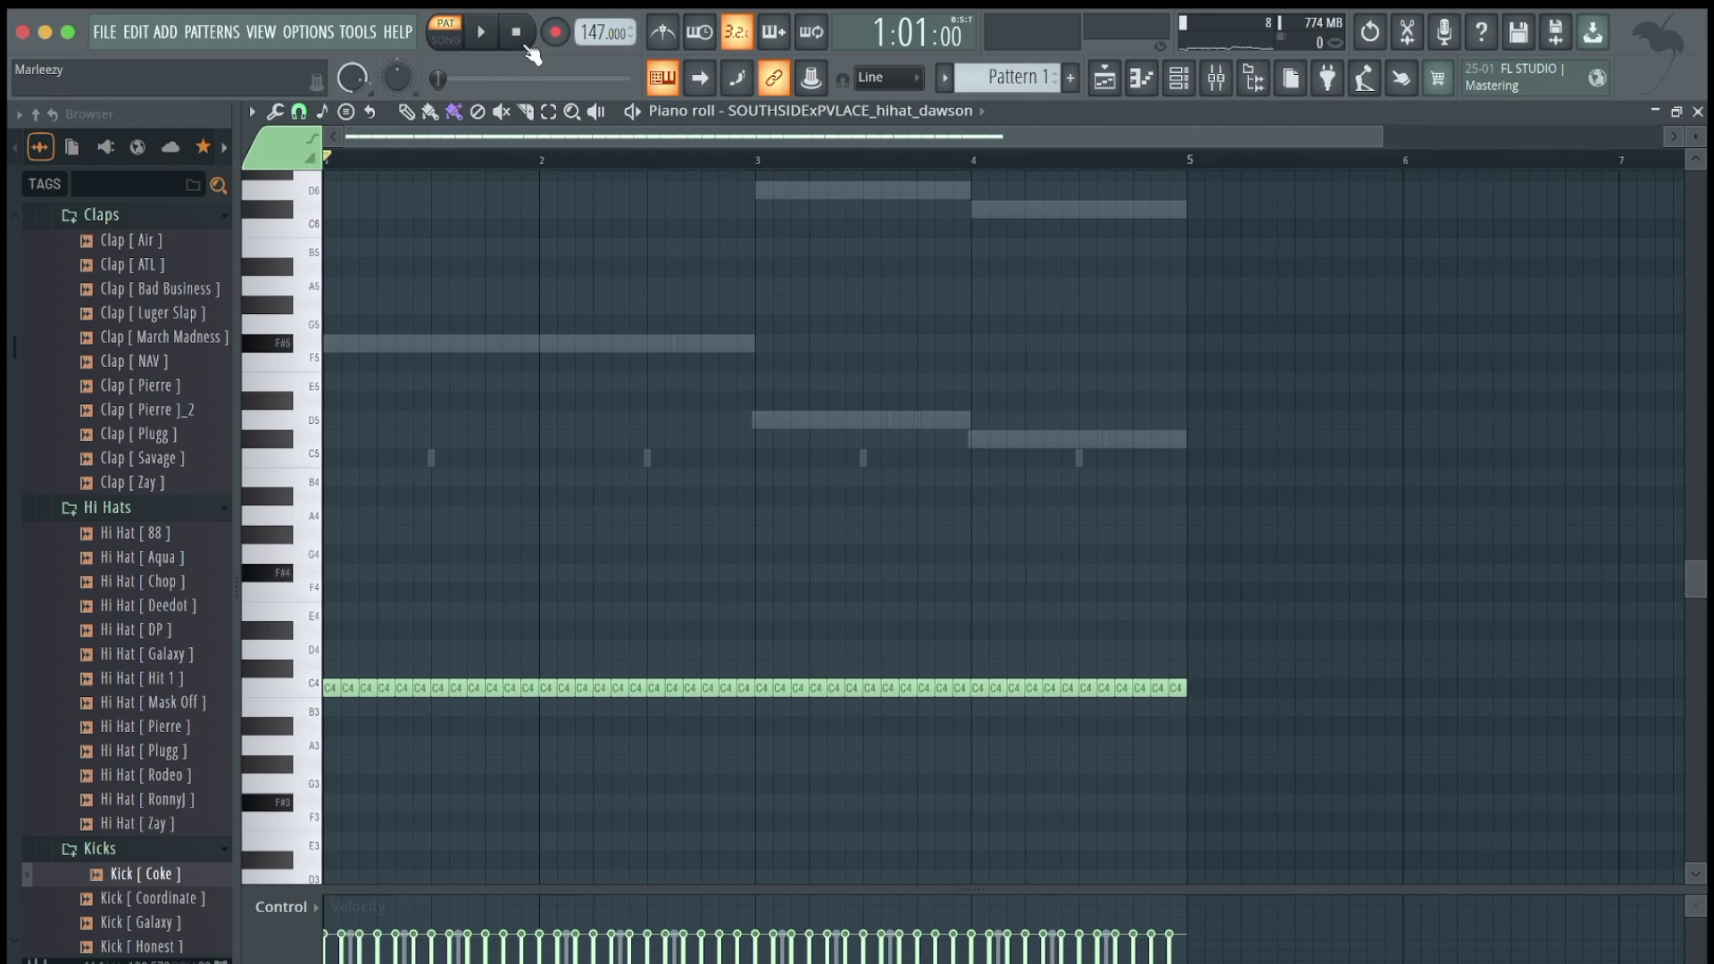
{"action": "left_click", "coordinate": [487, 48]}
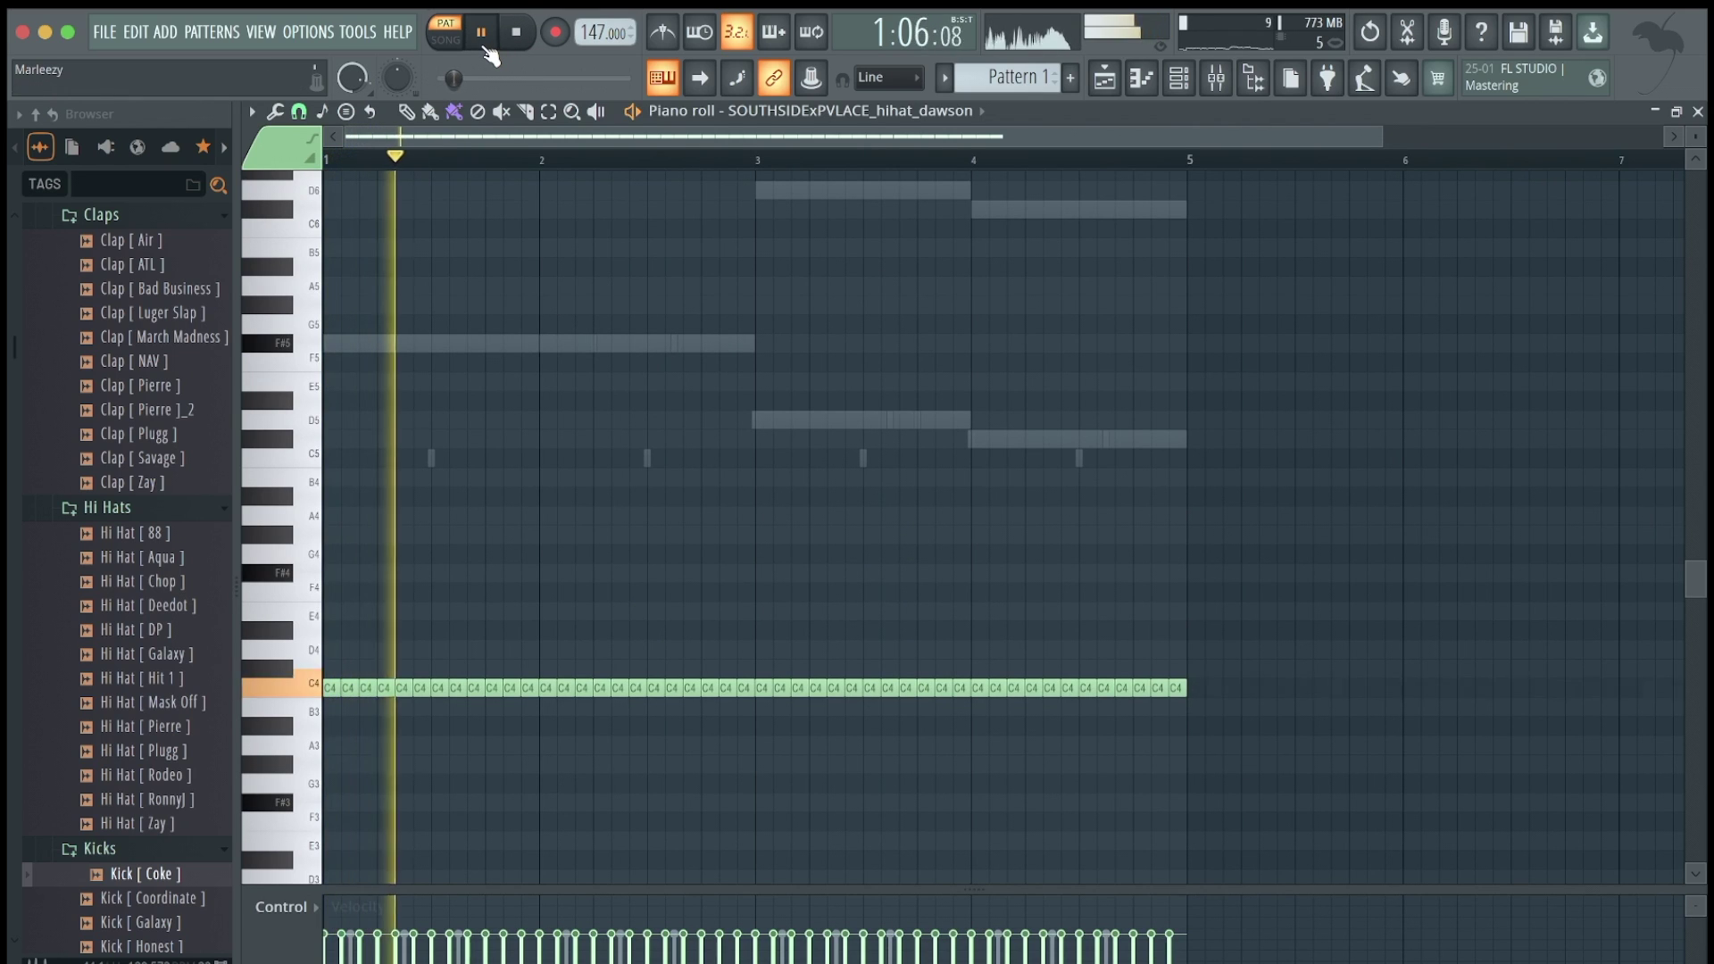
{"action": "scroll", "coordinate": [560, 447], "scroll_direction": "down", "scroll_amount": 5}
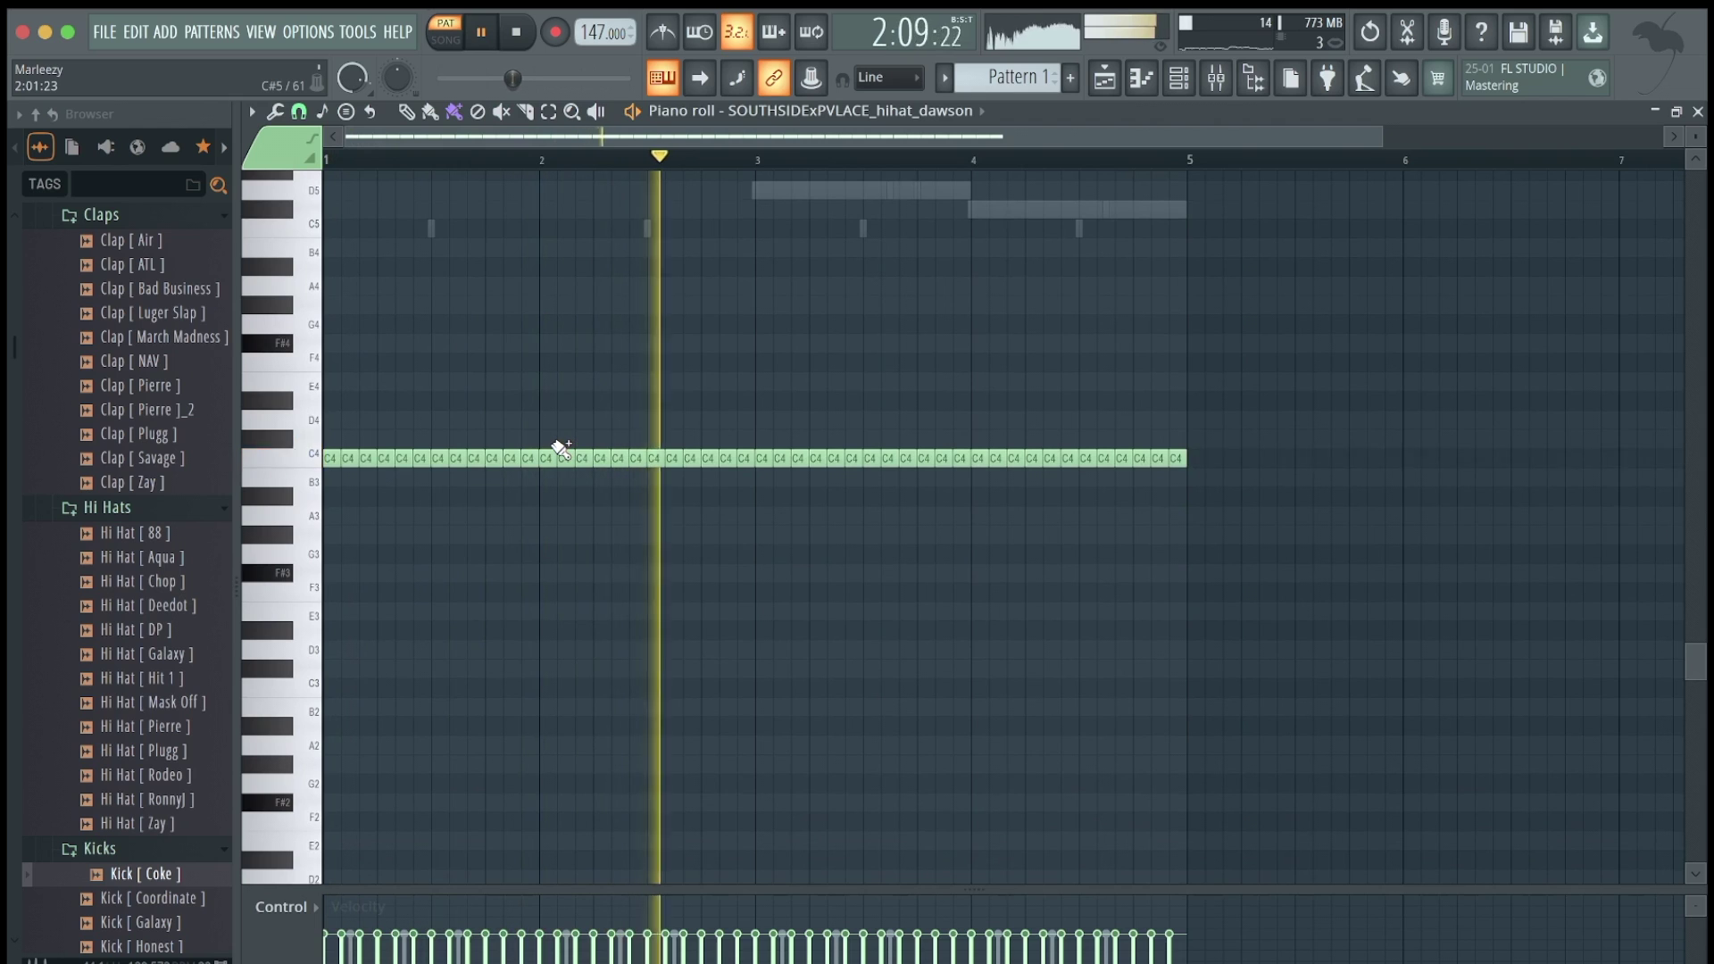
{"action": "scroll", "coordinate": [560, 447], "scroll_direction": "up", "scroll_amount": 1}
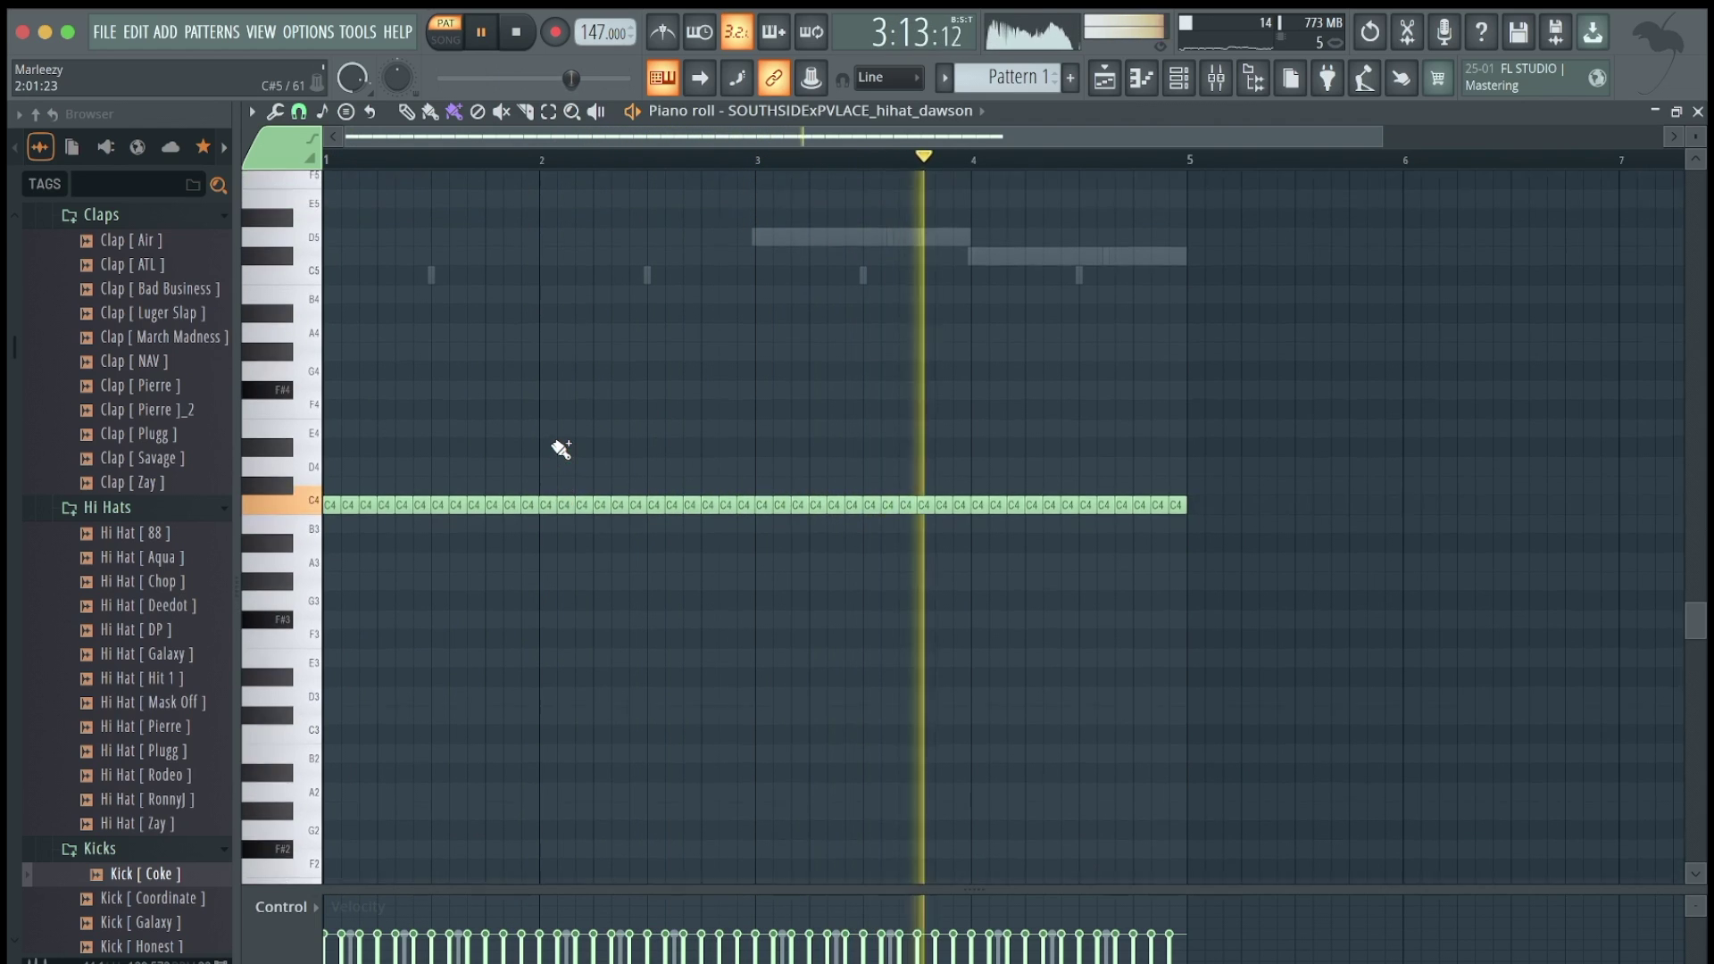
{"action": "scroll", "coordinate": [560, 448], "scroll_direction": "up", "scroll_amount": 2}
{"action": "key", "text": "ctrl+a"}
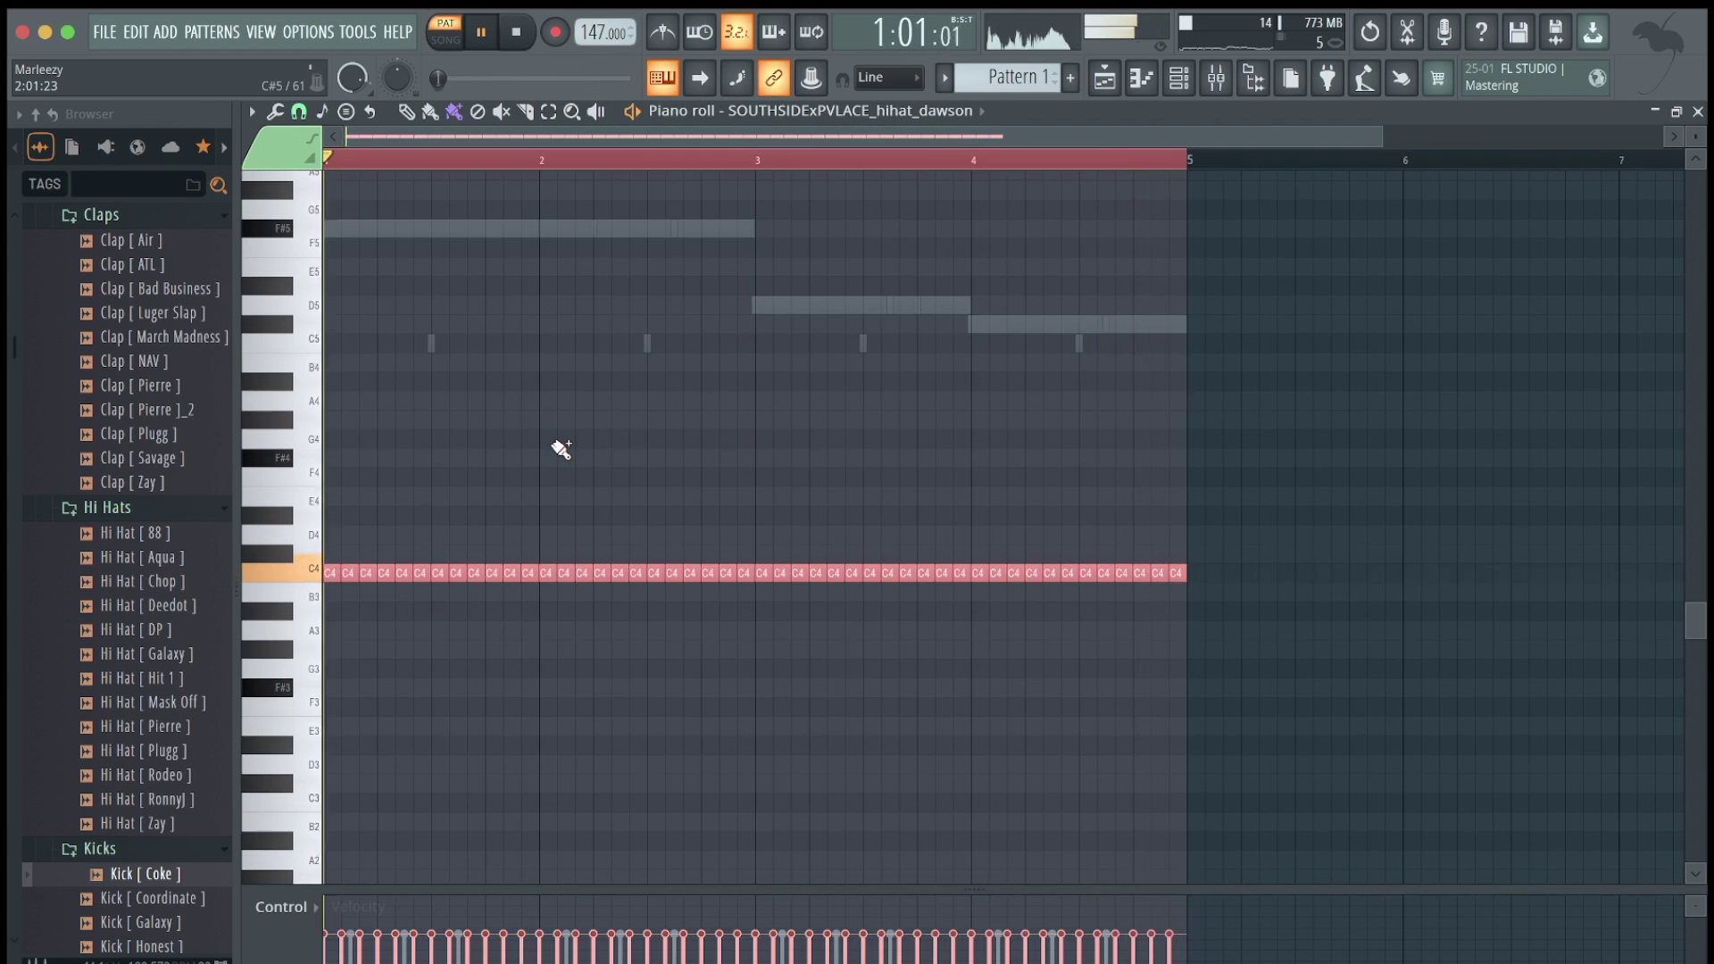
{"action": "scroll", "coordinate": [560, 447], "scroll_direction": "up", "scroll_amount": 2}
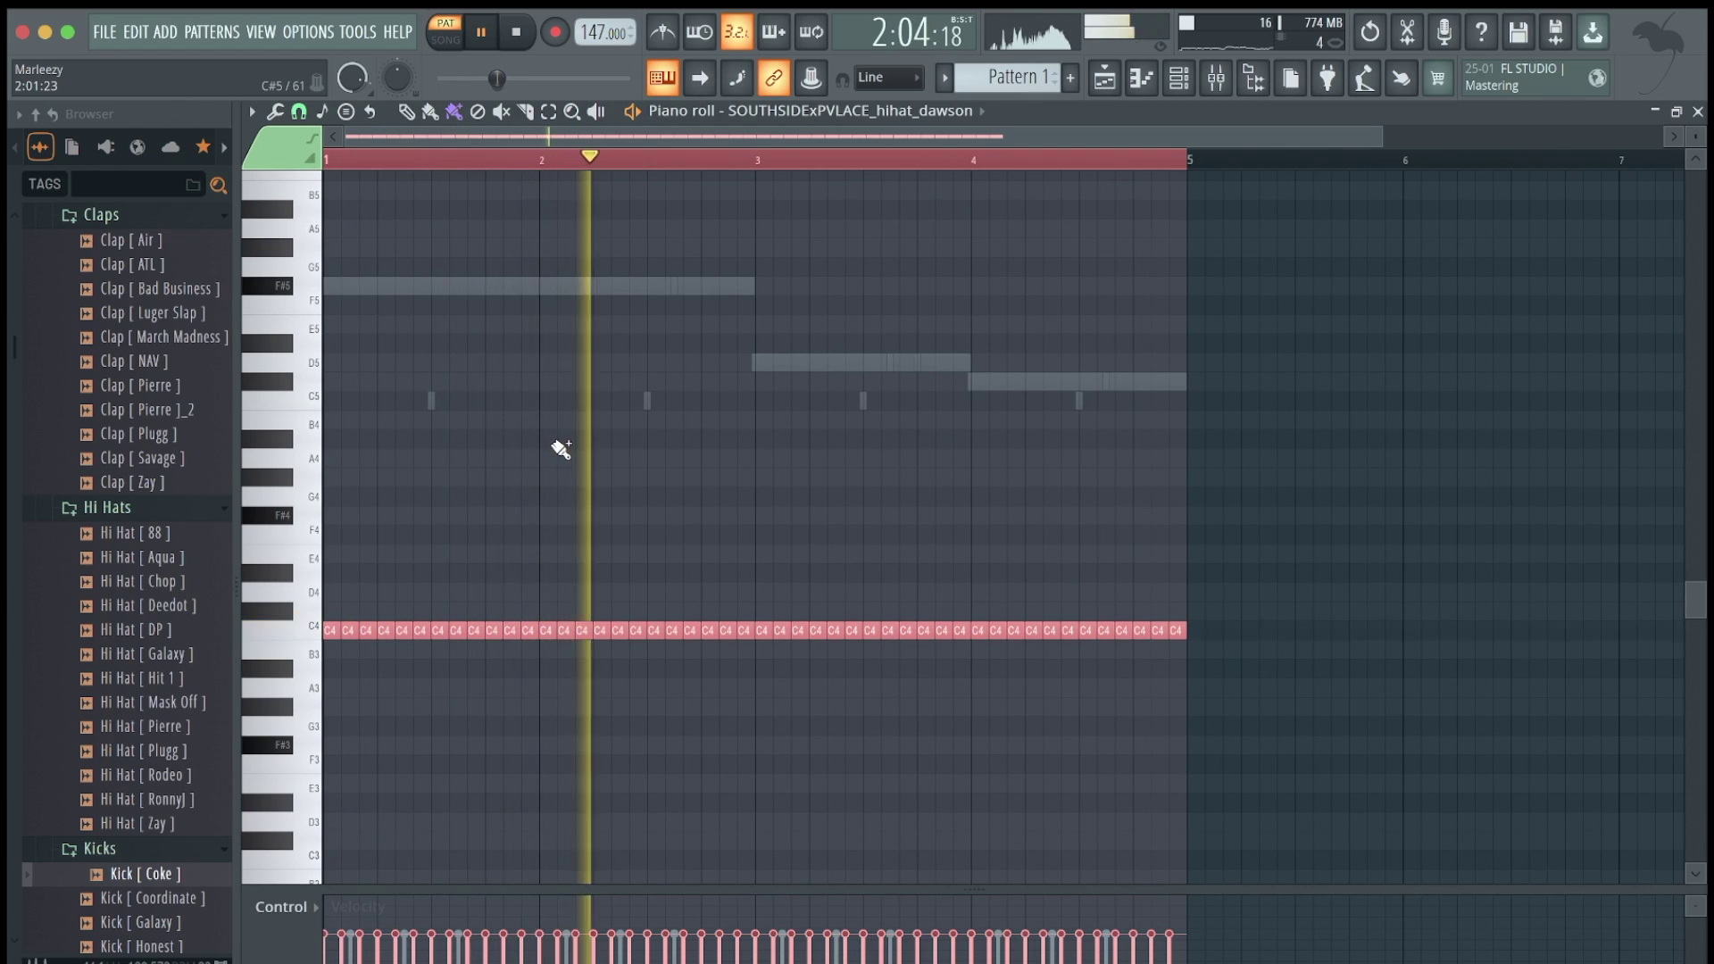
Transpose the hi-hat row through C5, D5, F#4 and F#5, return to C5, then deselect.
{"action": "key", "text": "ctrl+Up"}
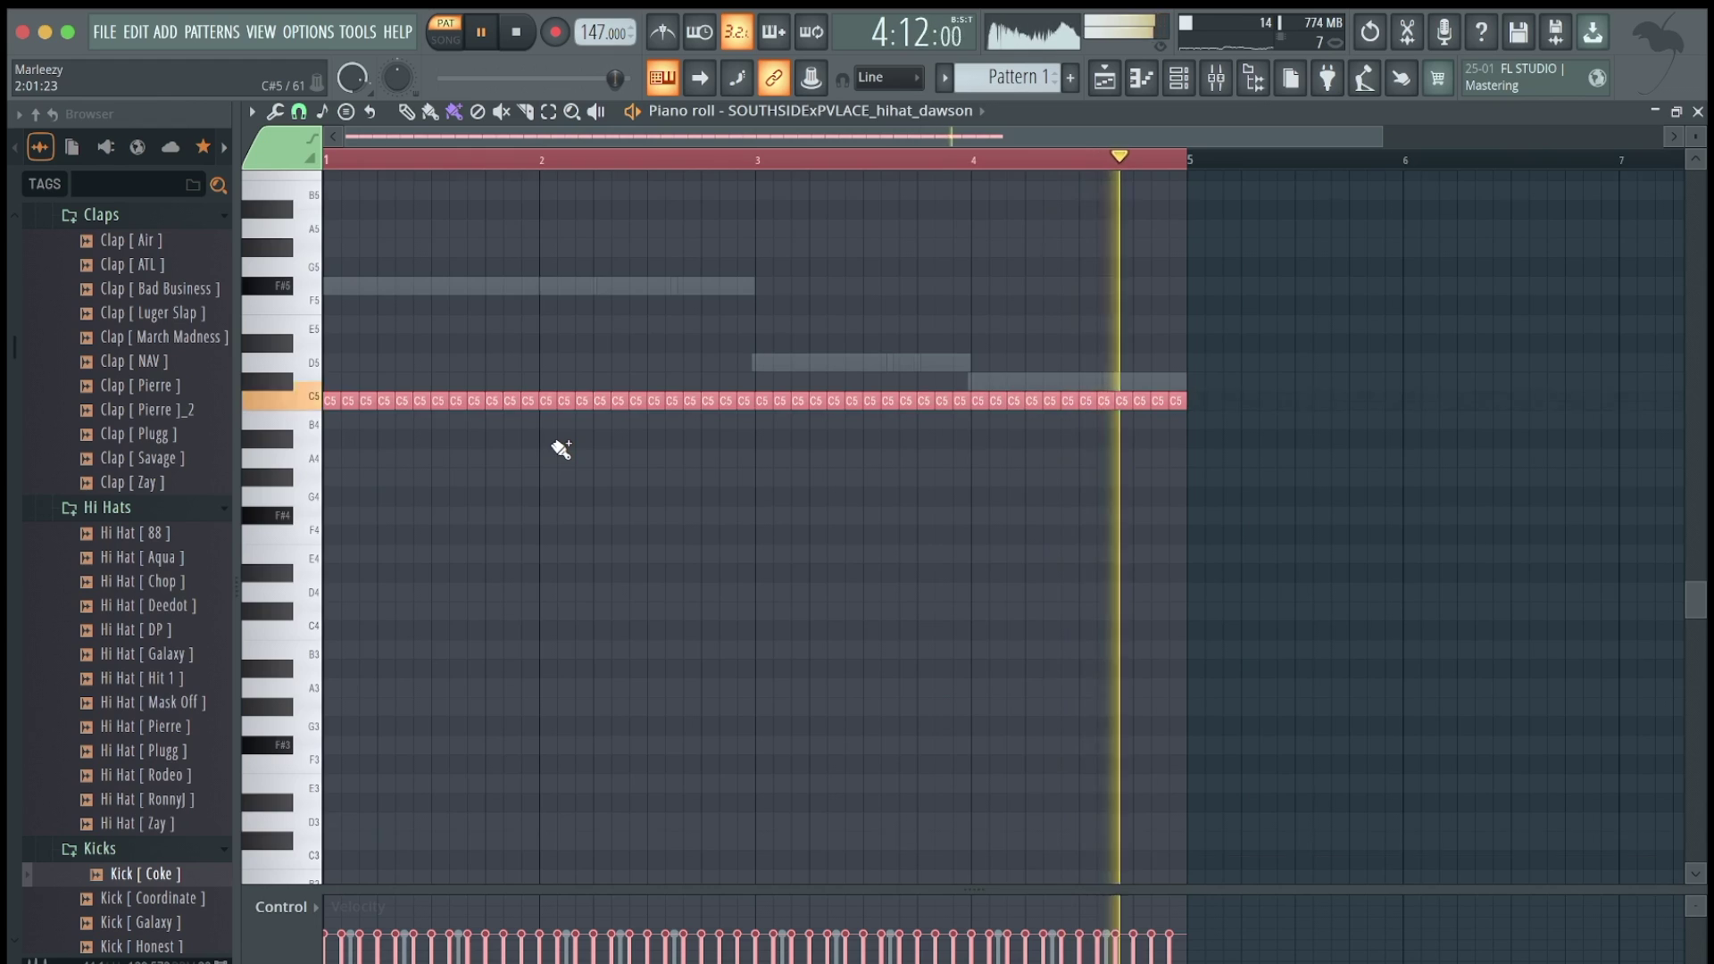
{"action": "scroll", "coordinate": [560, 447], "scroll_direction": "up", "scroll_amount": 6}
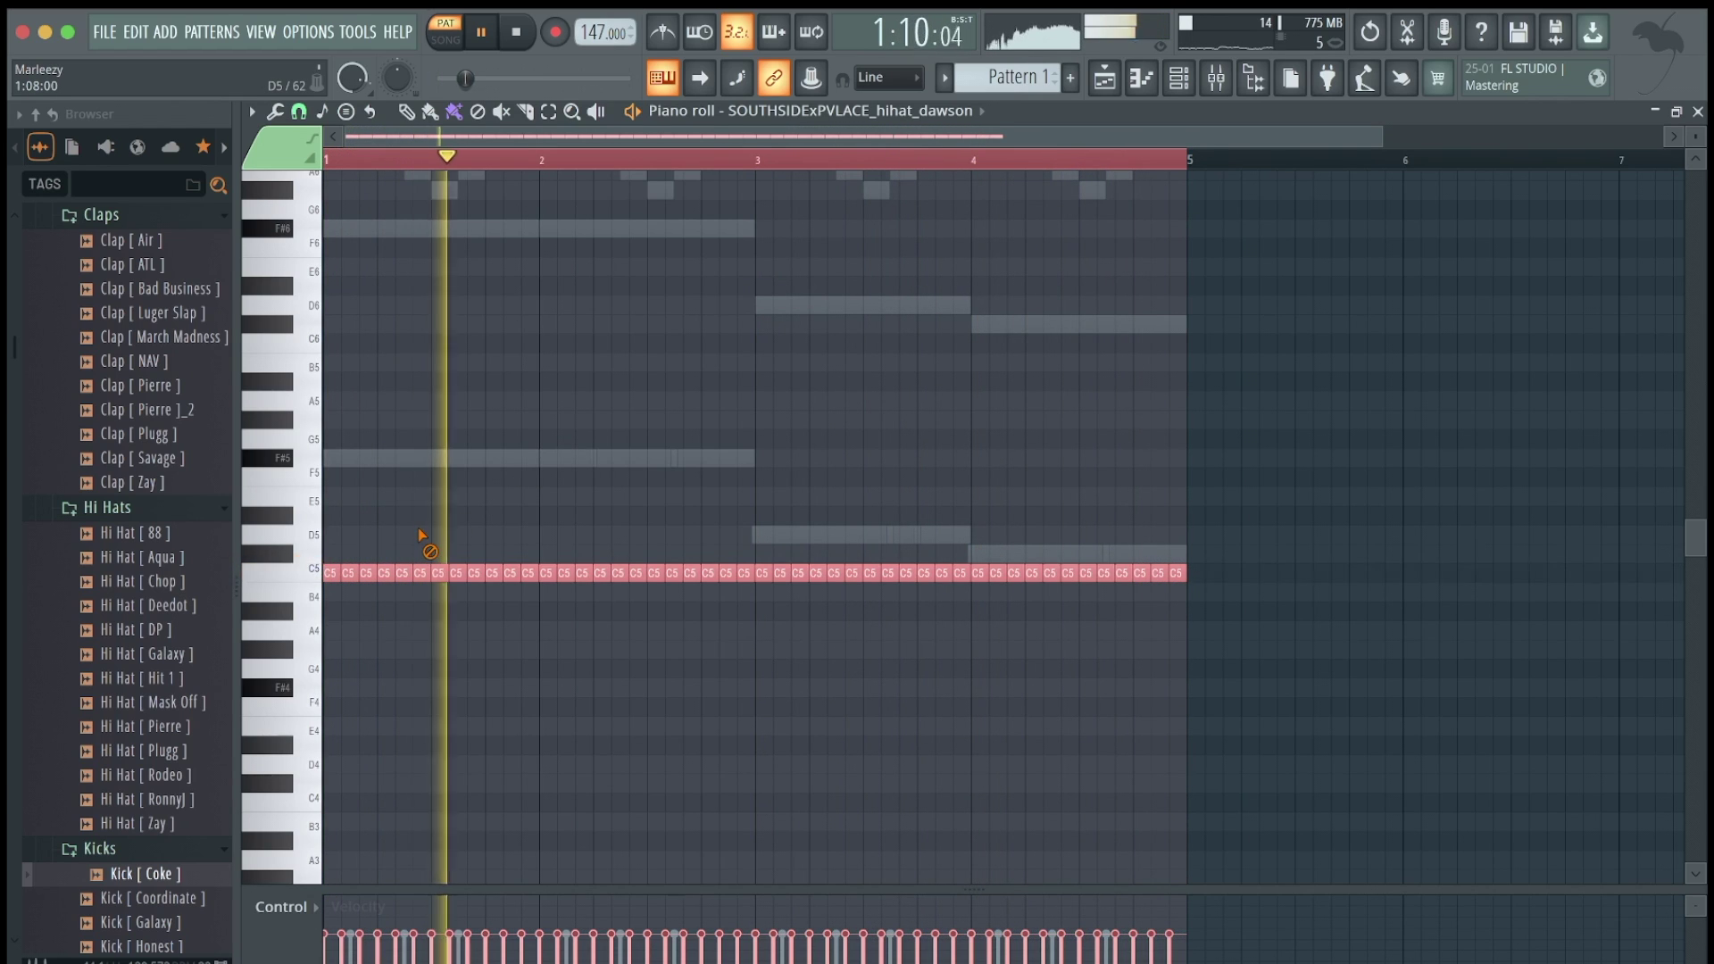
{"action": "key", "text": "Up"}
{"action": "key", "text": "Up"}
{"action": "key", "text": "Up"}
{"action": "key", "text": "Up"}
{"action": "key", "text": "Up"}
{"action": "key", "text": "Up"}
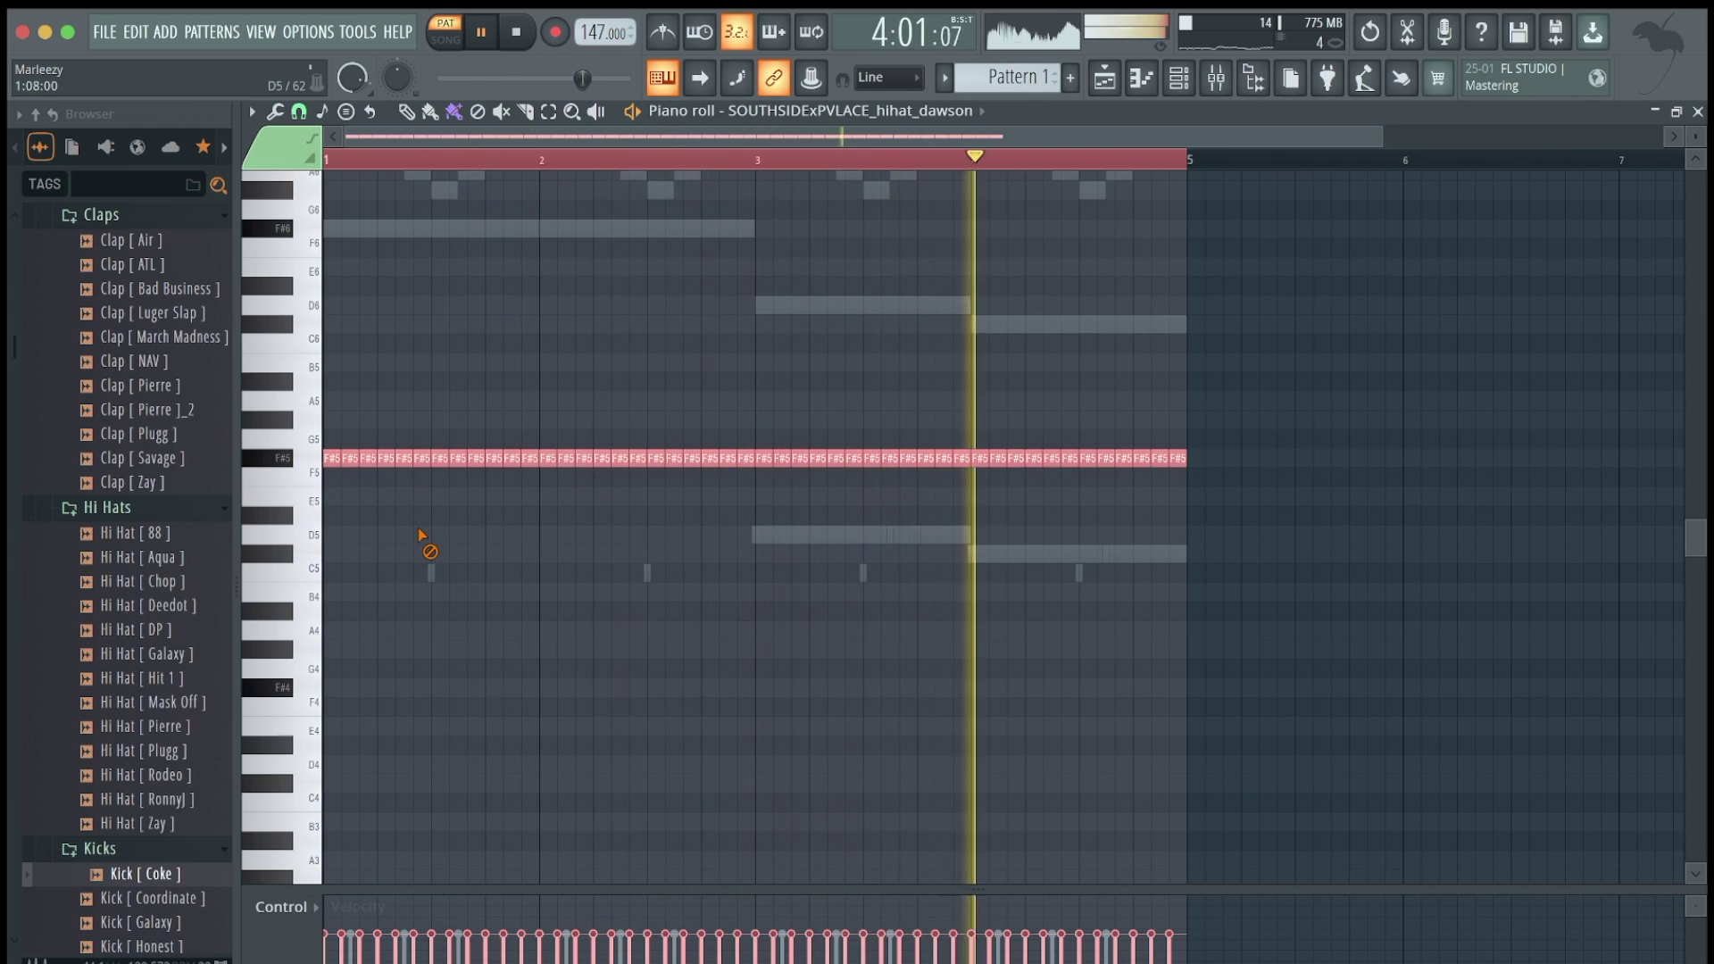
{"action": "key", "text": "ctrl+Down"}
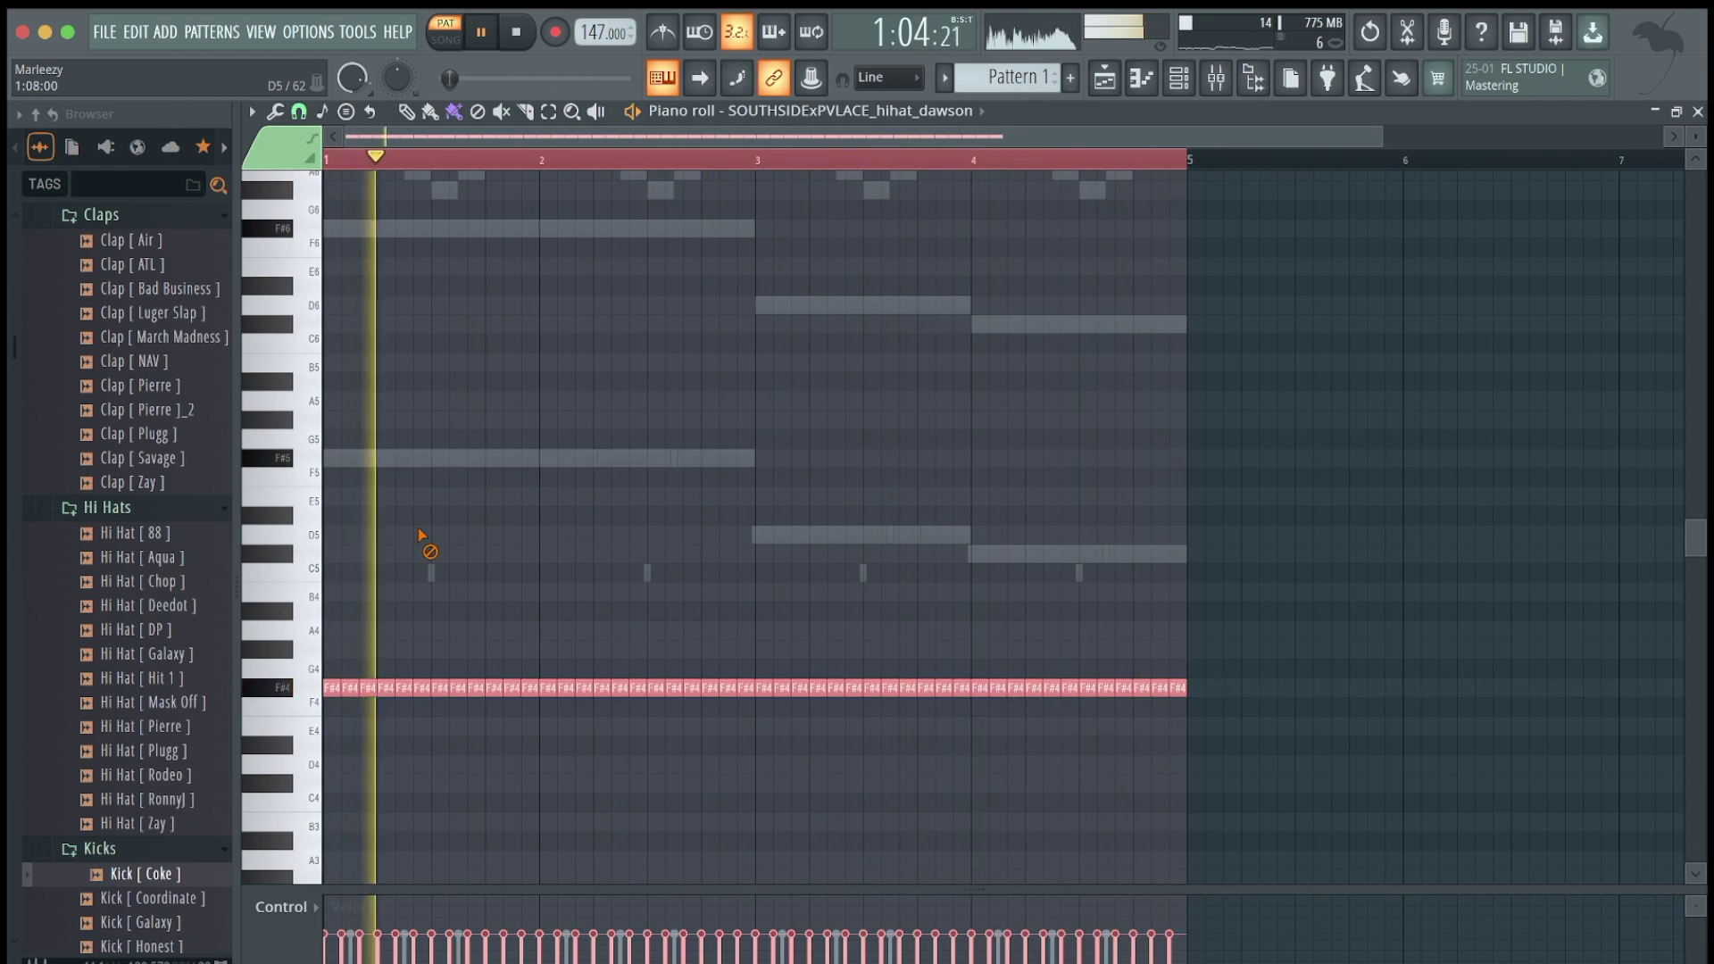
{"action": "key", "text": "ctrl+Up"}
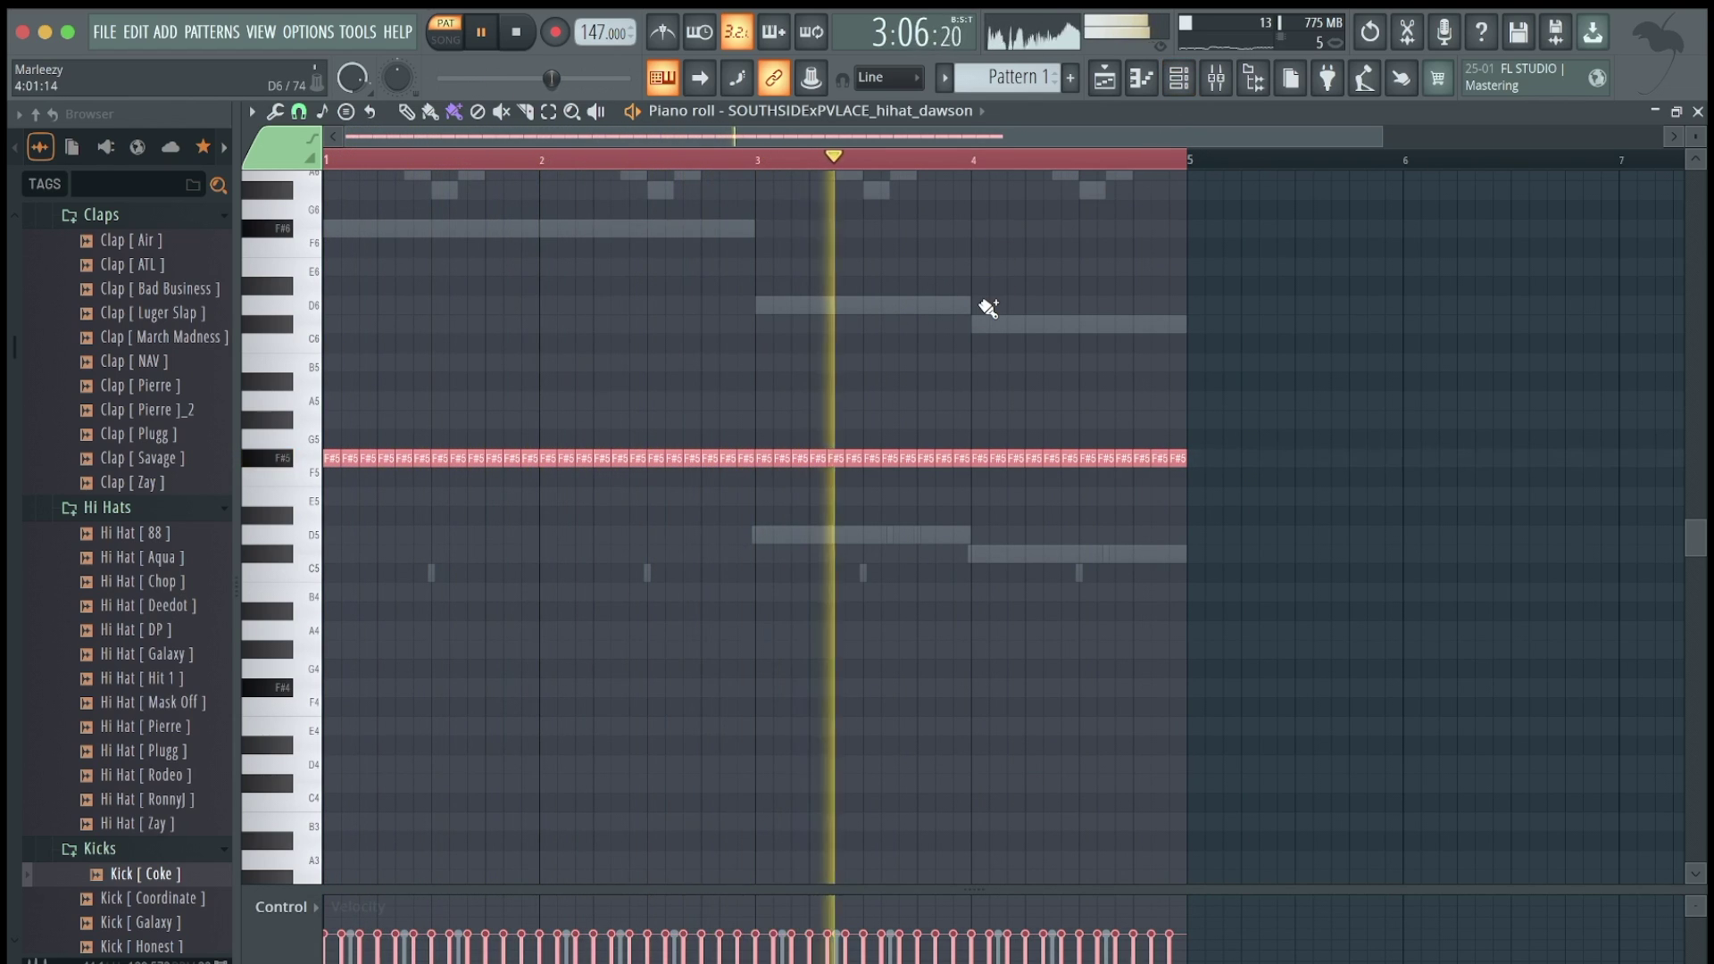
{"action": "key", "text": "shift+Down"}
{"action": "key", "text": "shift+Down"}
{"action": "key", "text": "shift+Down"}
{"action": "key", "text": "shift+Down"}
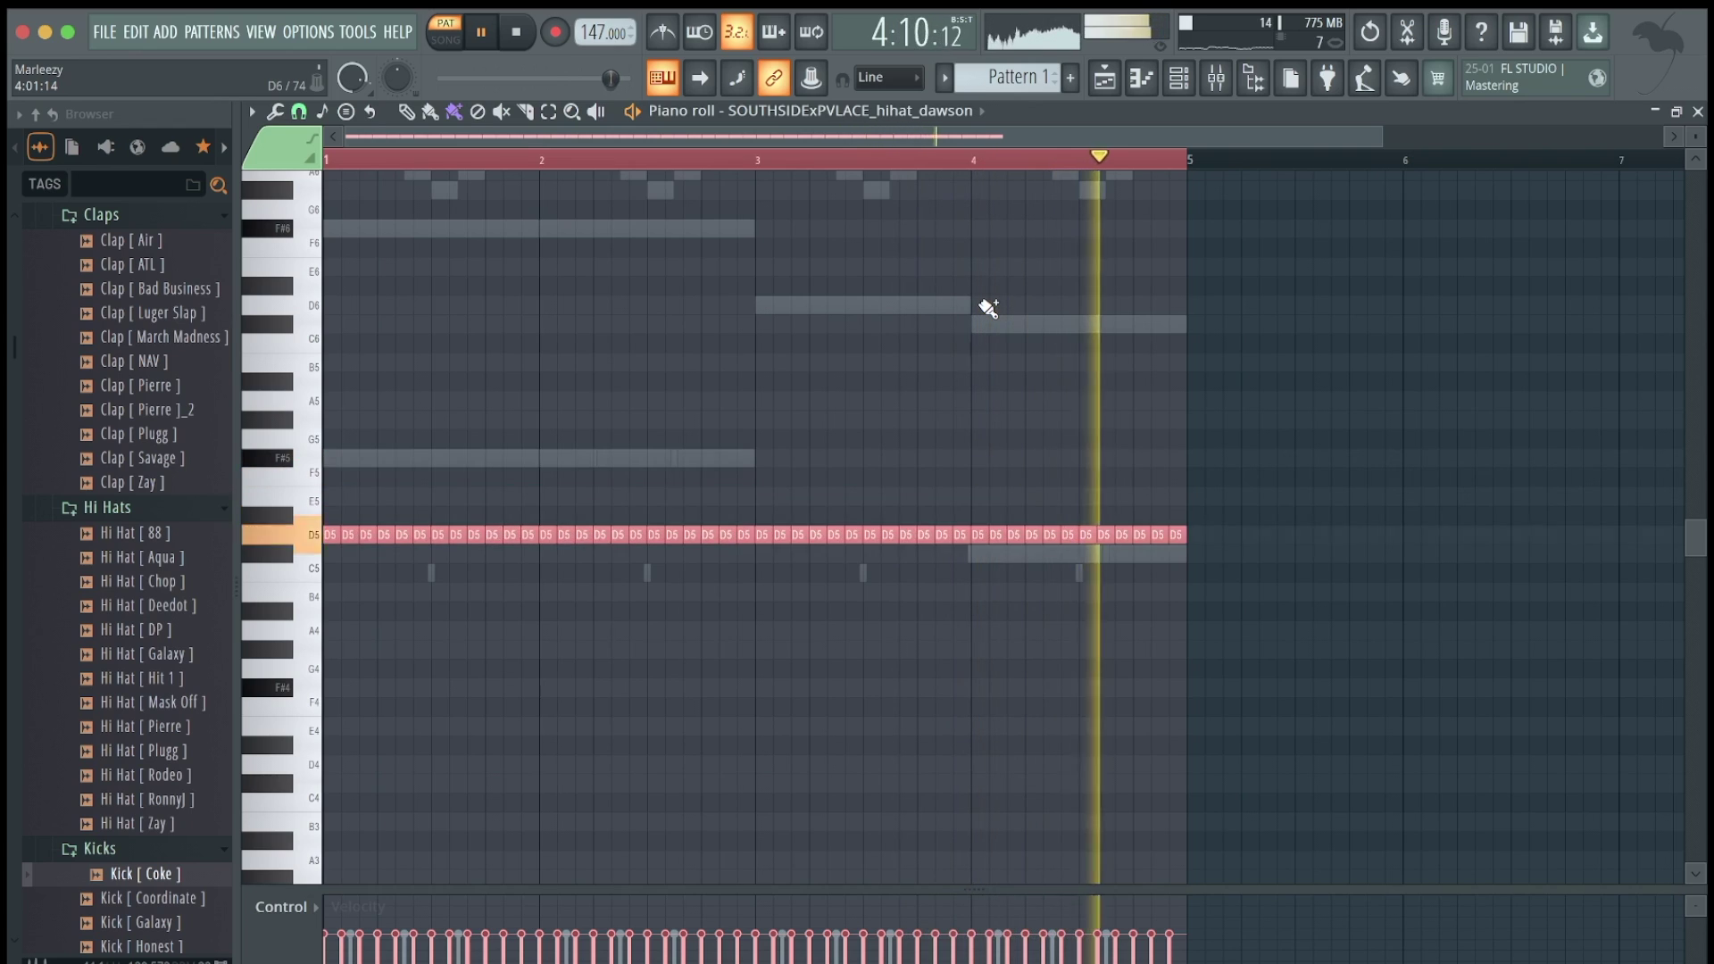
{"action": "key", "text": "shift+Down"}
{"action": "key", "text": "shift+Down"}
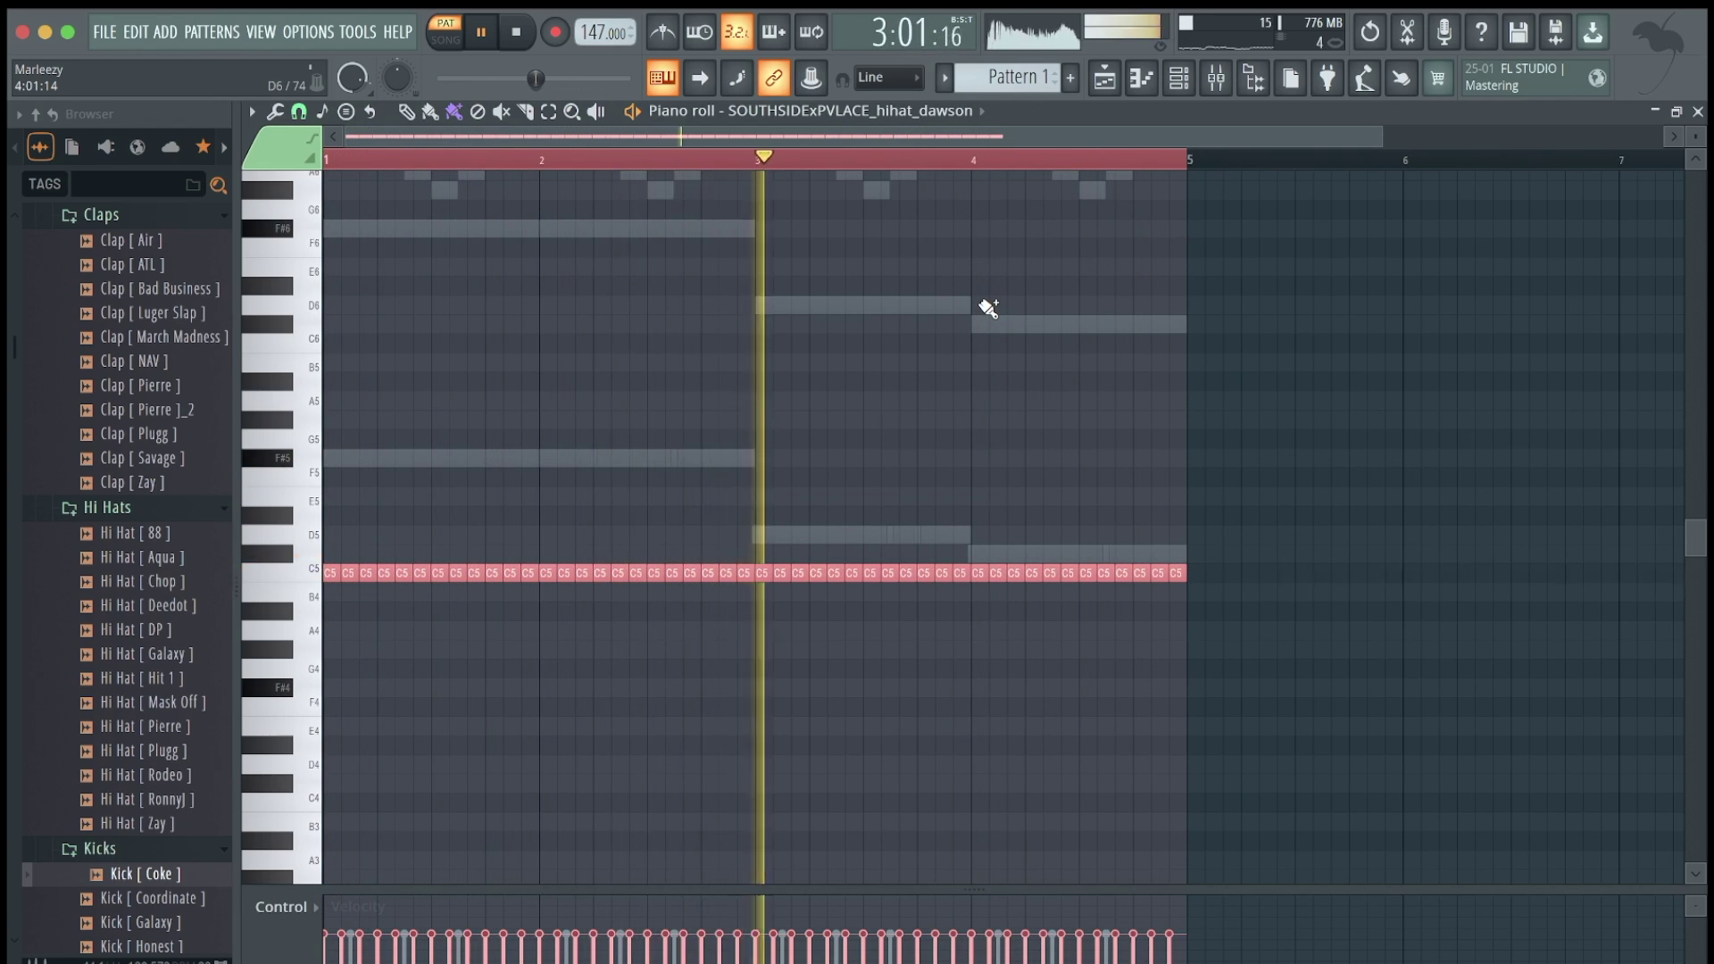
{"action": "key", "text": "ctrl+d"}
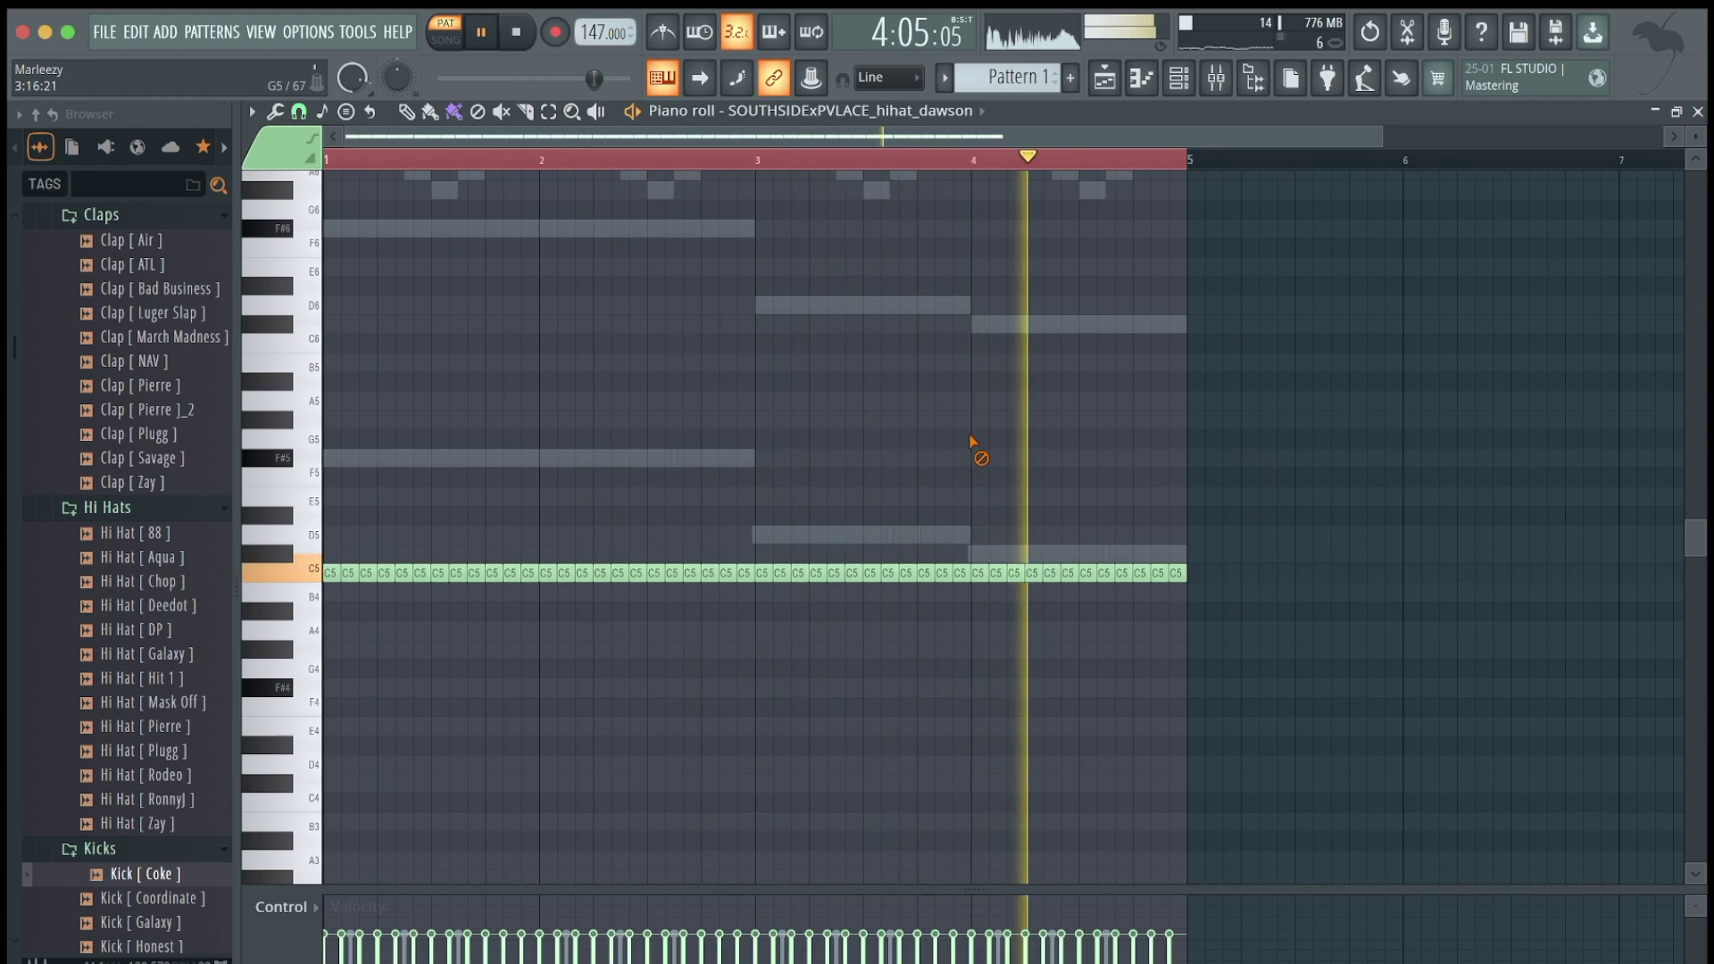
{"action": "scroll", "coordinate": [662, 518], "scroll_direction": "up", "scroll_amount": 2, "text": "ctrl"}
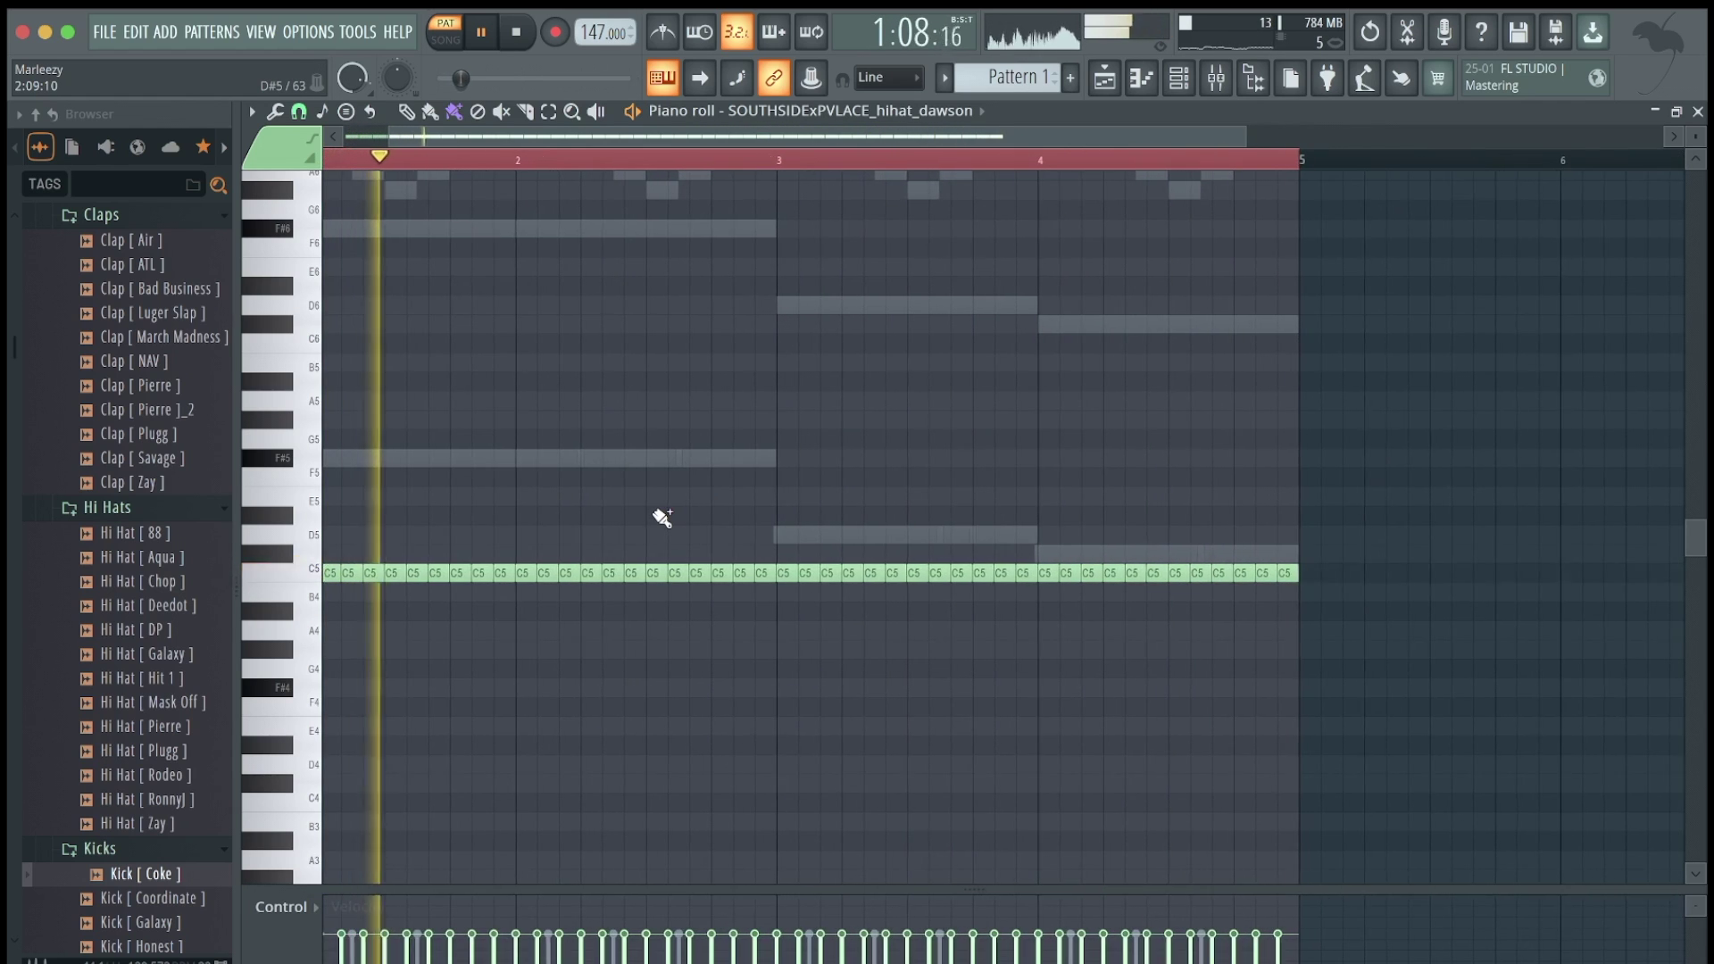
{"action": "scroll", "coordinate": [662, 518], "scroll_direction": "up", "scroll_amount": 1, "text": "ctrl"}
{"action": "scroll", "coordinate": [661, 517], "scroll_direction": "down", "scroll_amount": 2}
{"action": "scroll", "coordinate": [660, 515], "scroll_direction": "down", "scroll_amount": 1}
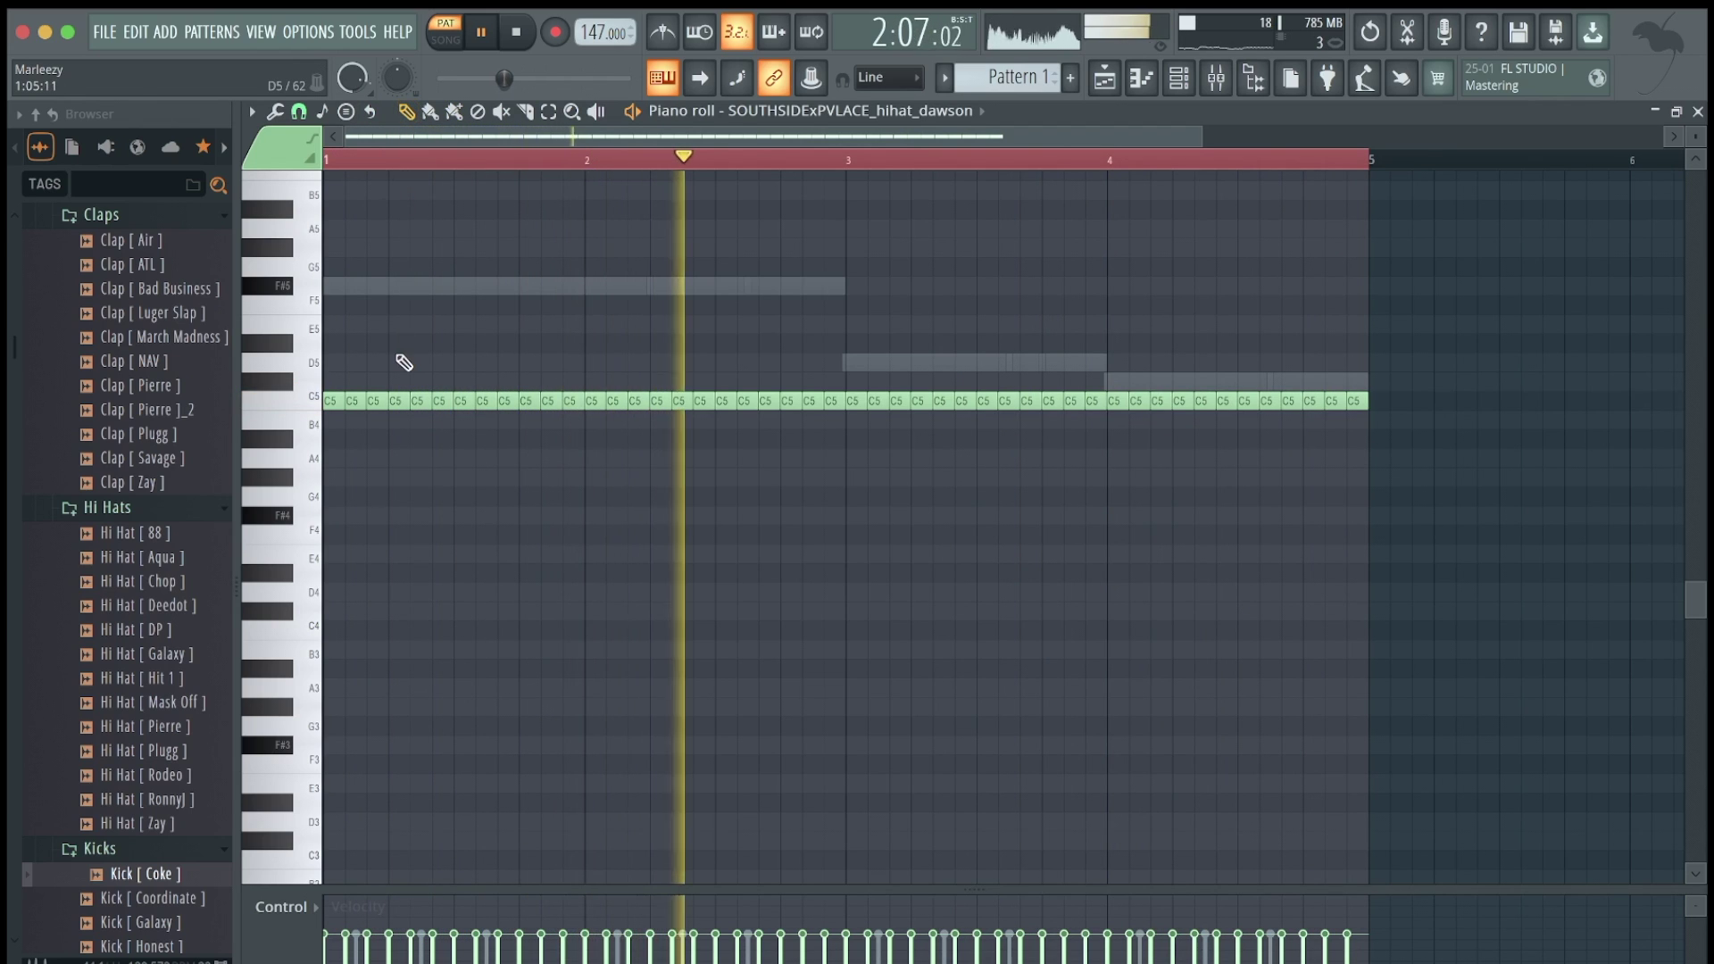
Chop the C5 hi-hat note in bar 1 into a quick roll.
{"action": "left_click", "coordinate": [462, 401]}
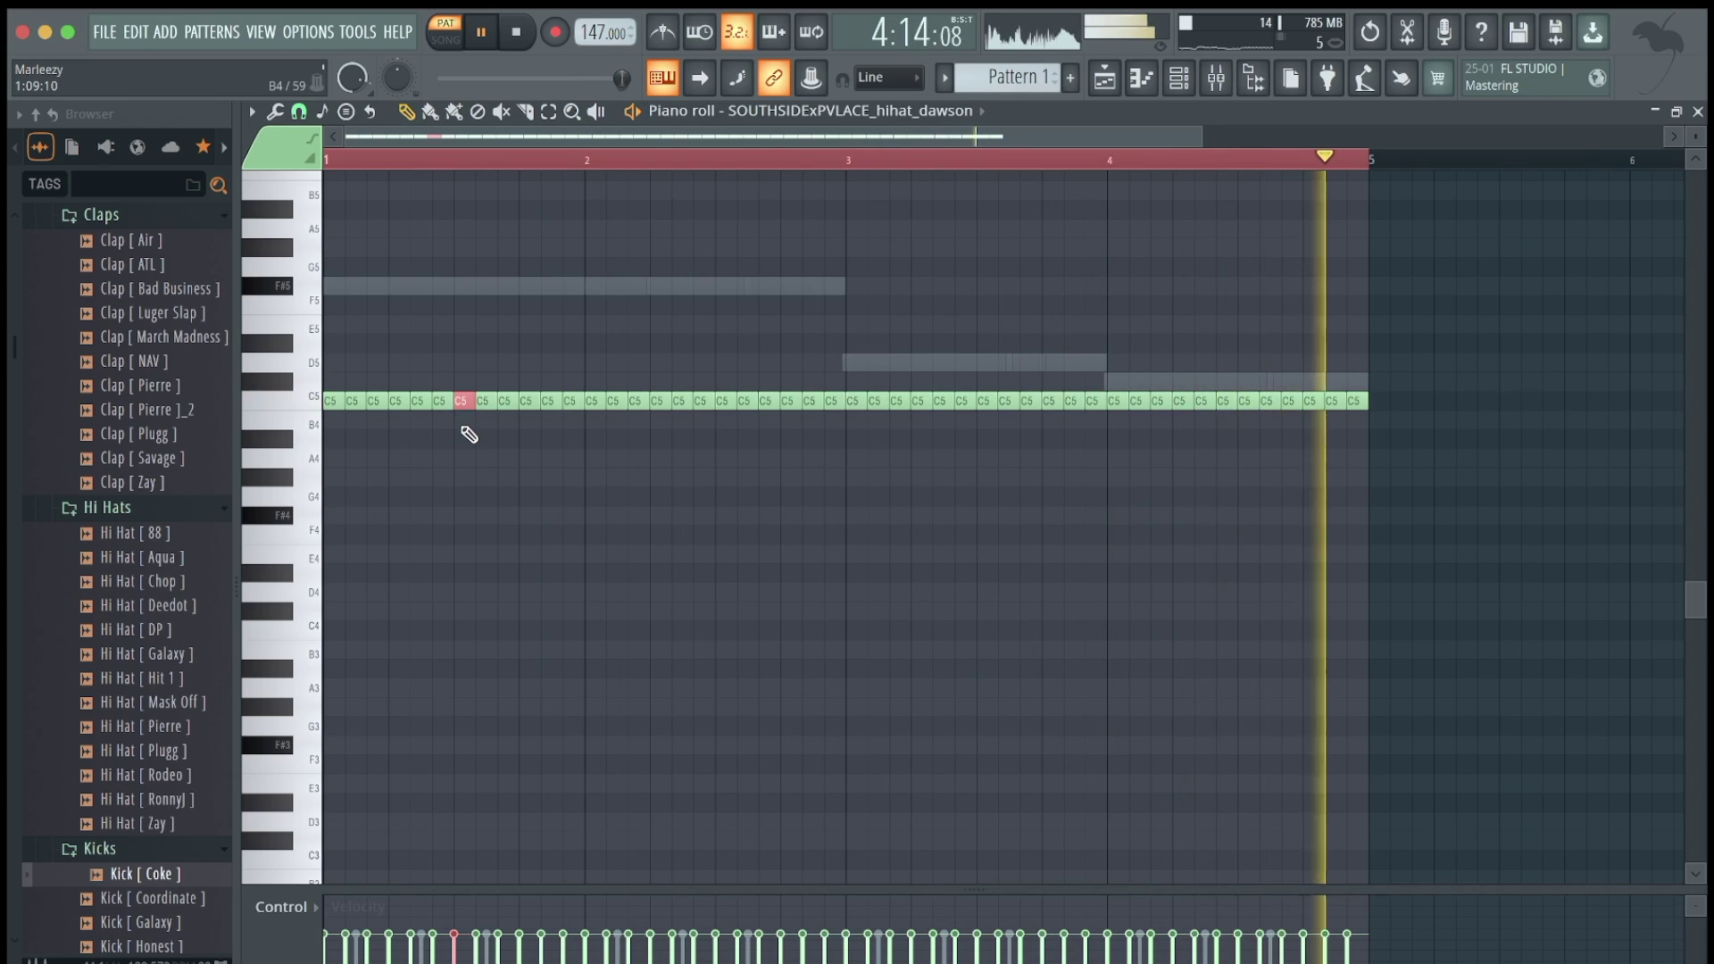
{"action": "key", "text": "alt+u"}
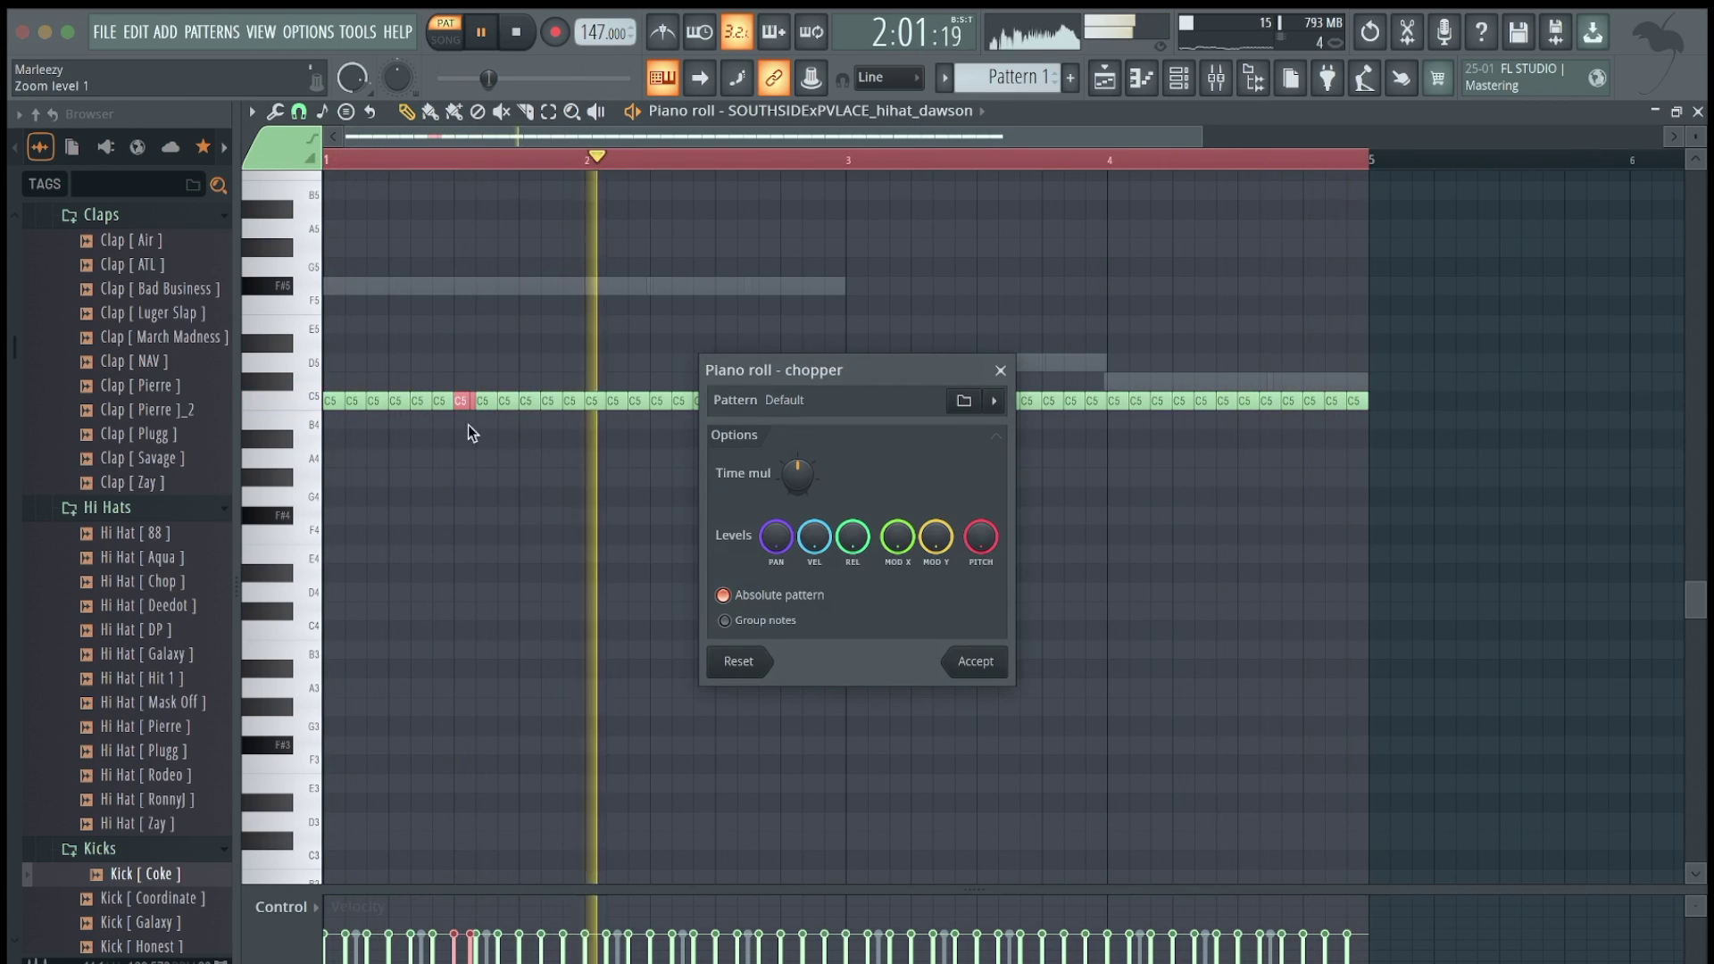
{"action": "left_click_drag", "start_coordinate": [798, 473], "coordinate": [797, 503]}
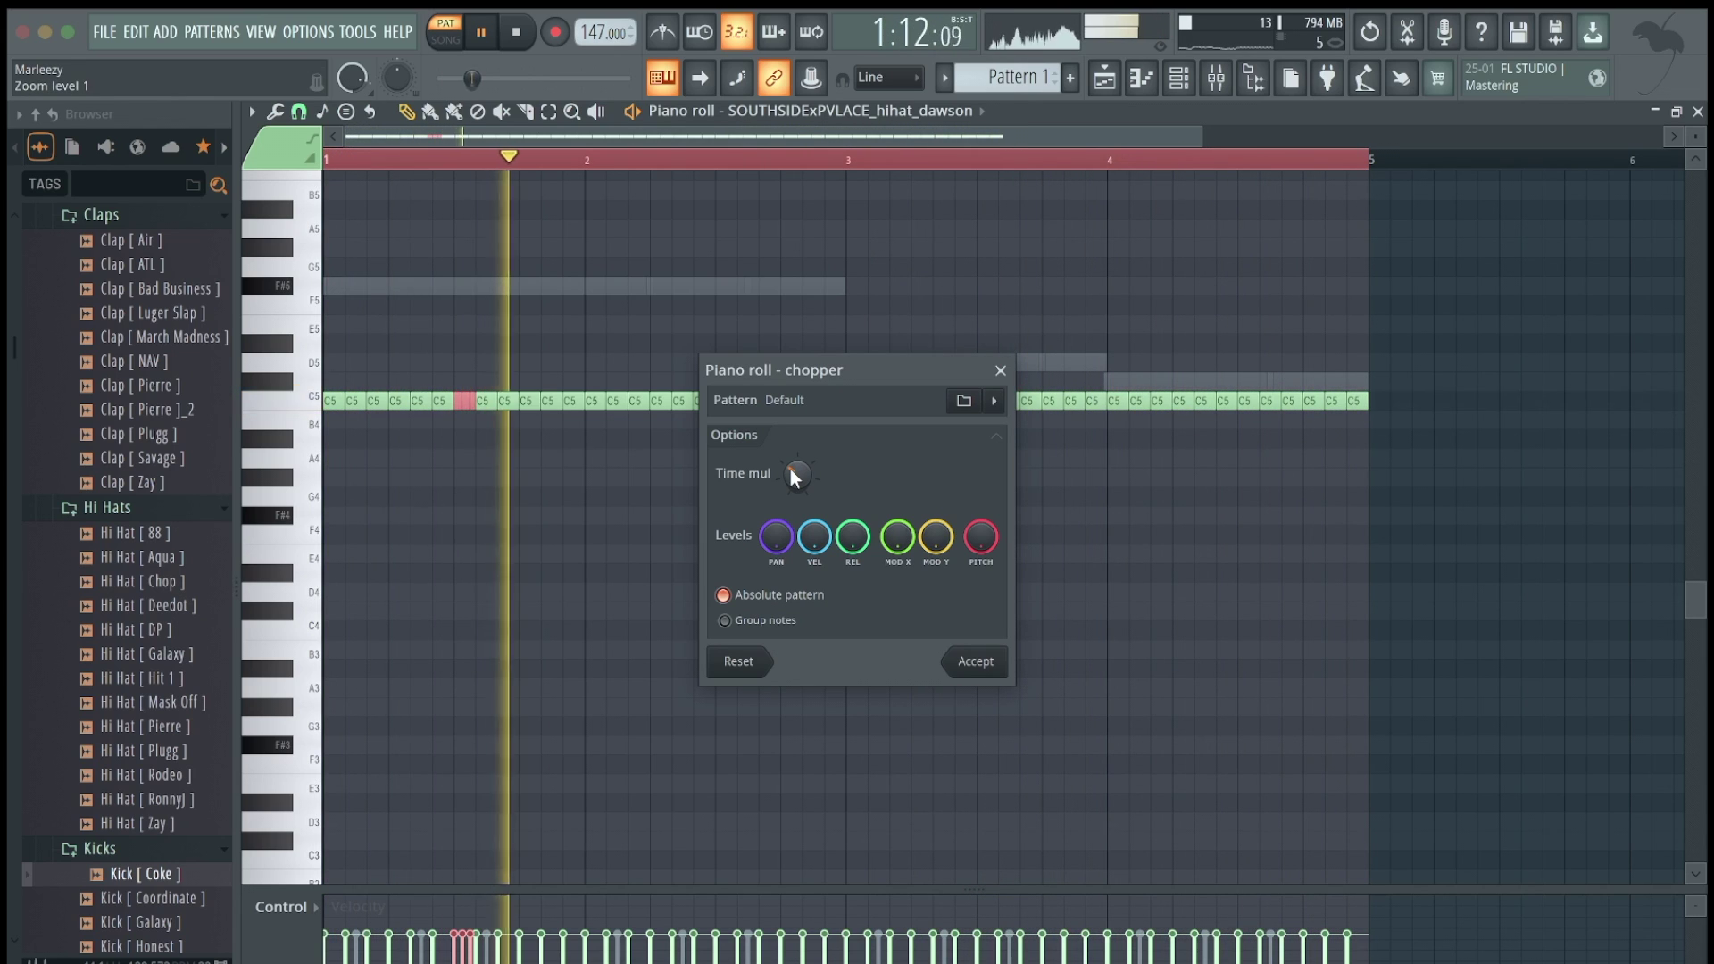
{"action": "left_click", "coordinate": [975, 662]}
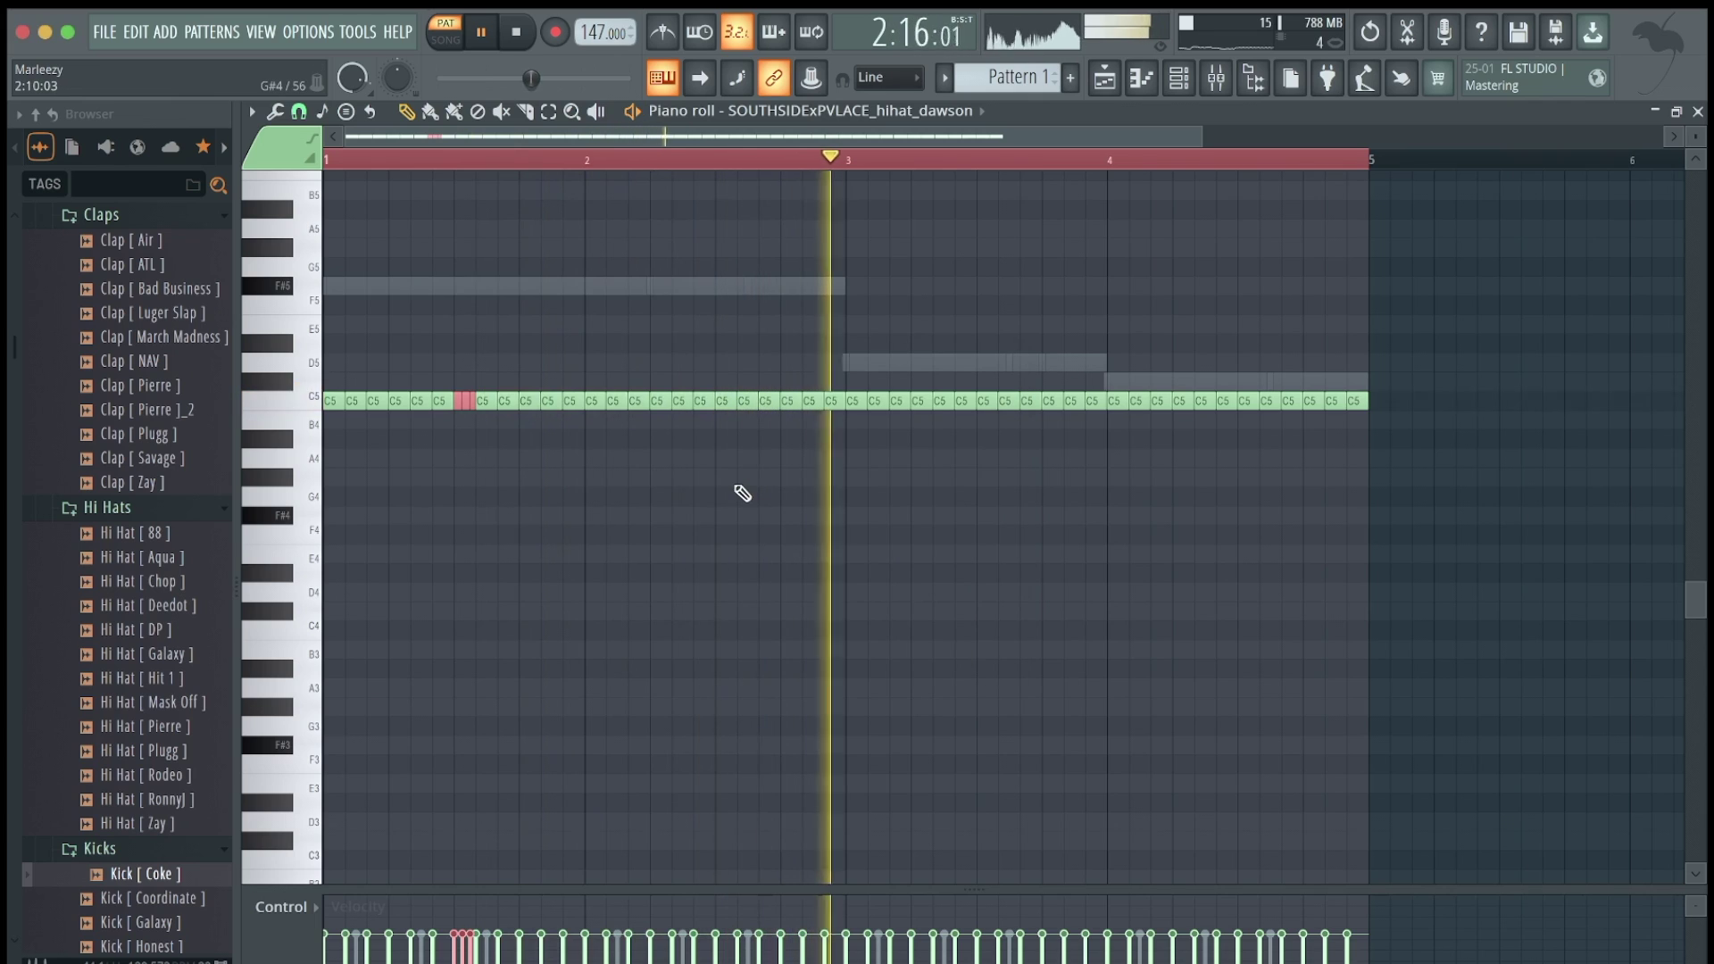
Chop a C5 hi-hat note in bar 3 into a quick roll.
{"action": "left_click", "coordinate": [964, 405]}
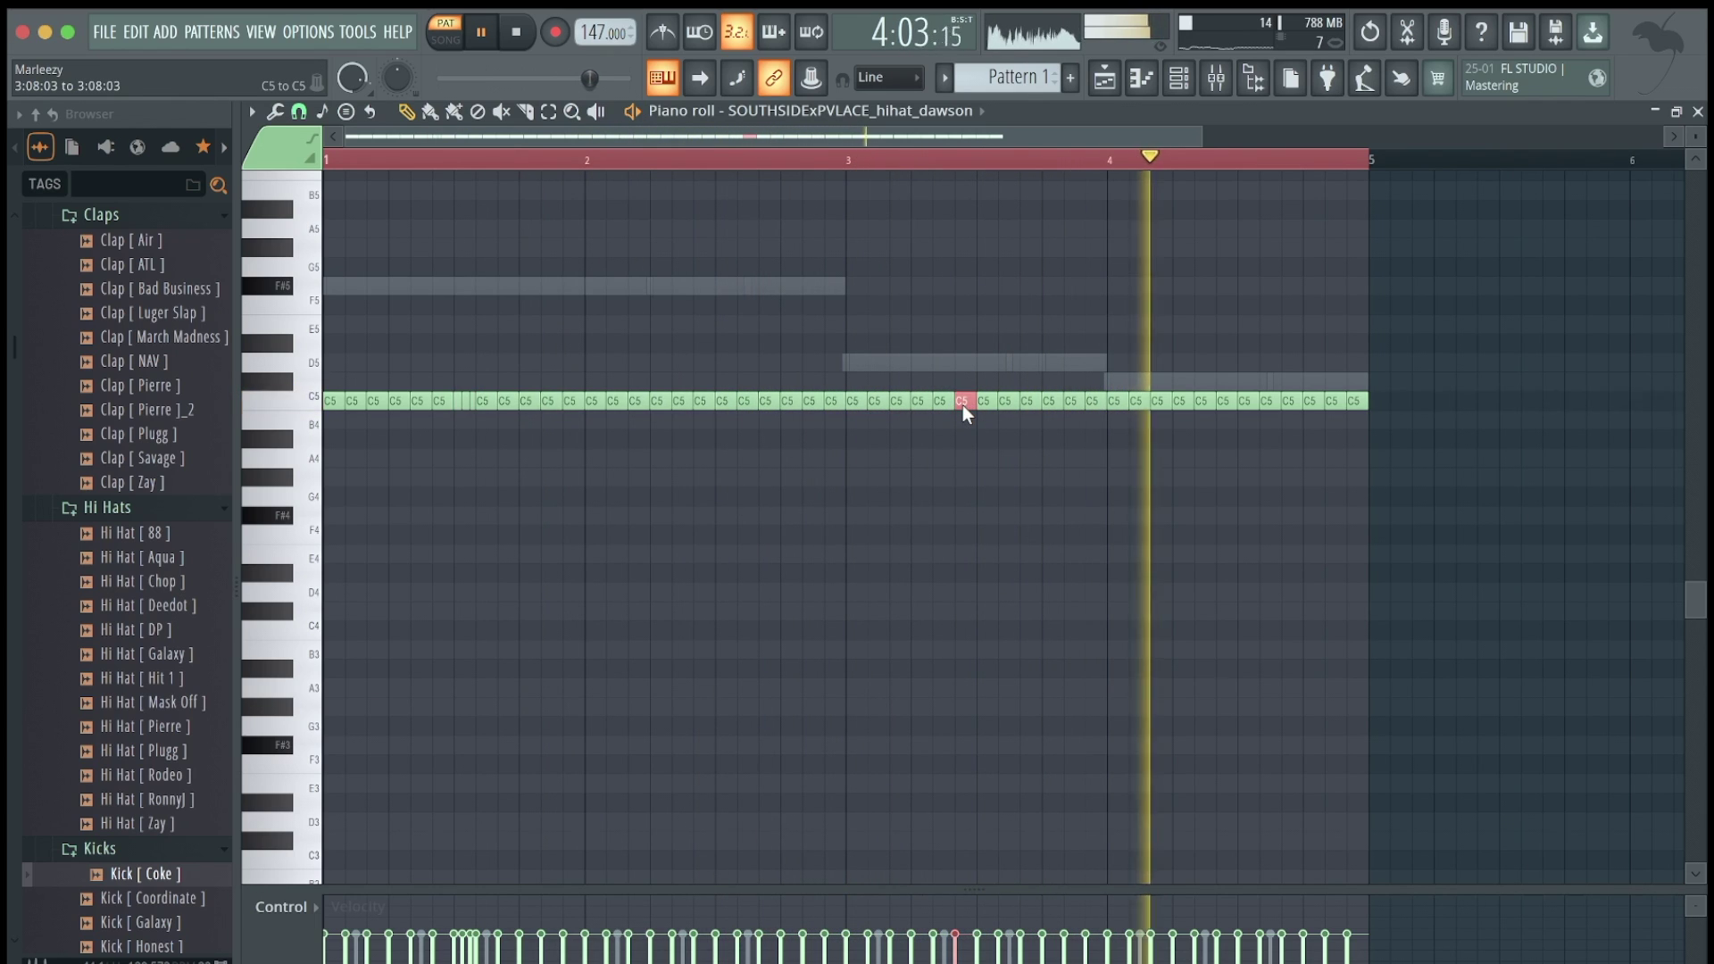
{"action": "key", "text": "alt+u"}
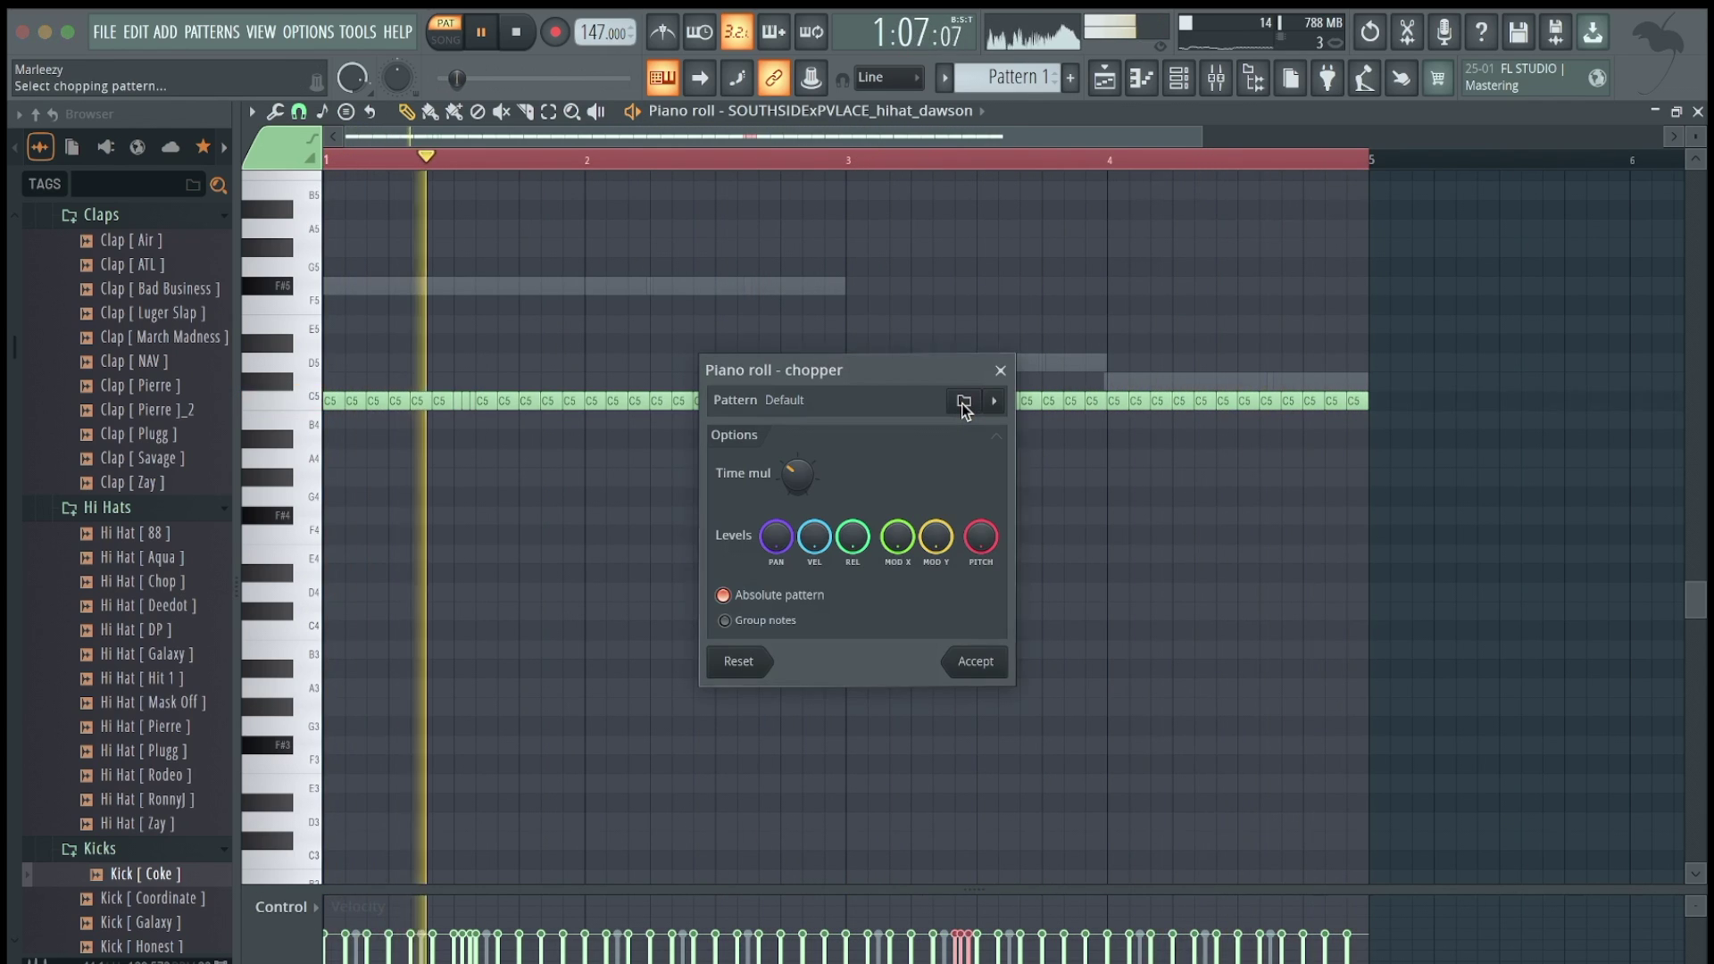
{"action": "left_click_drag", "start_coordinate": [903, 378], "coordinate": [1251, 399]}
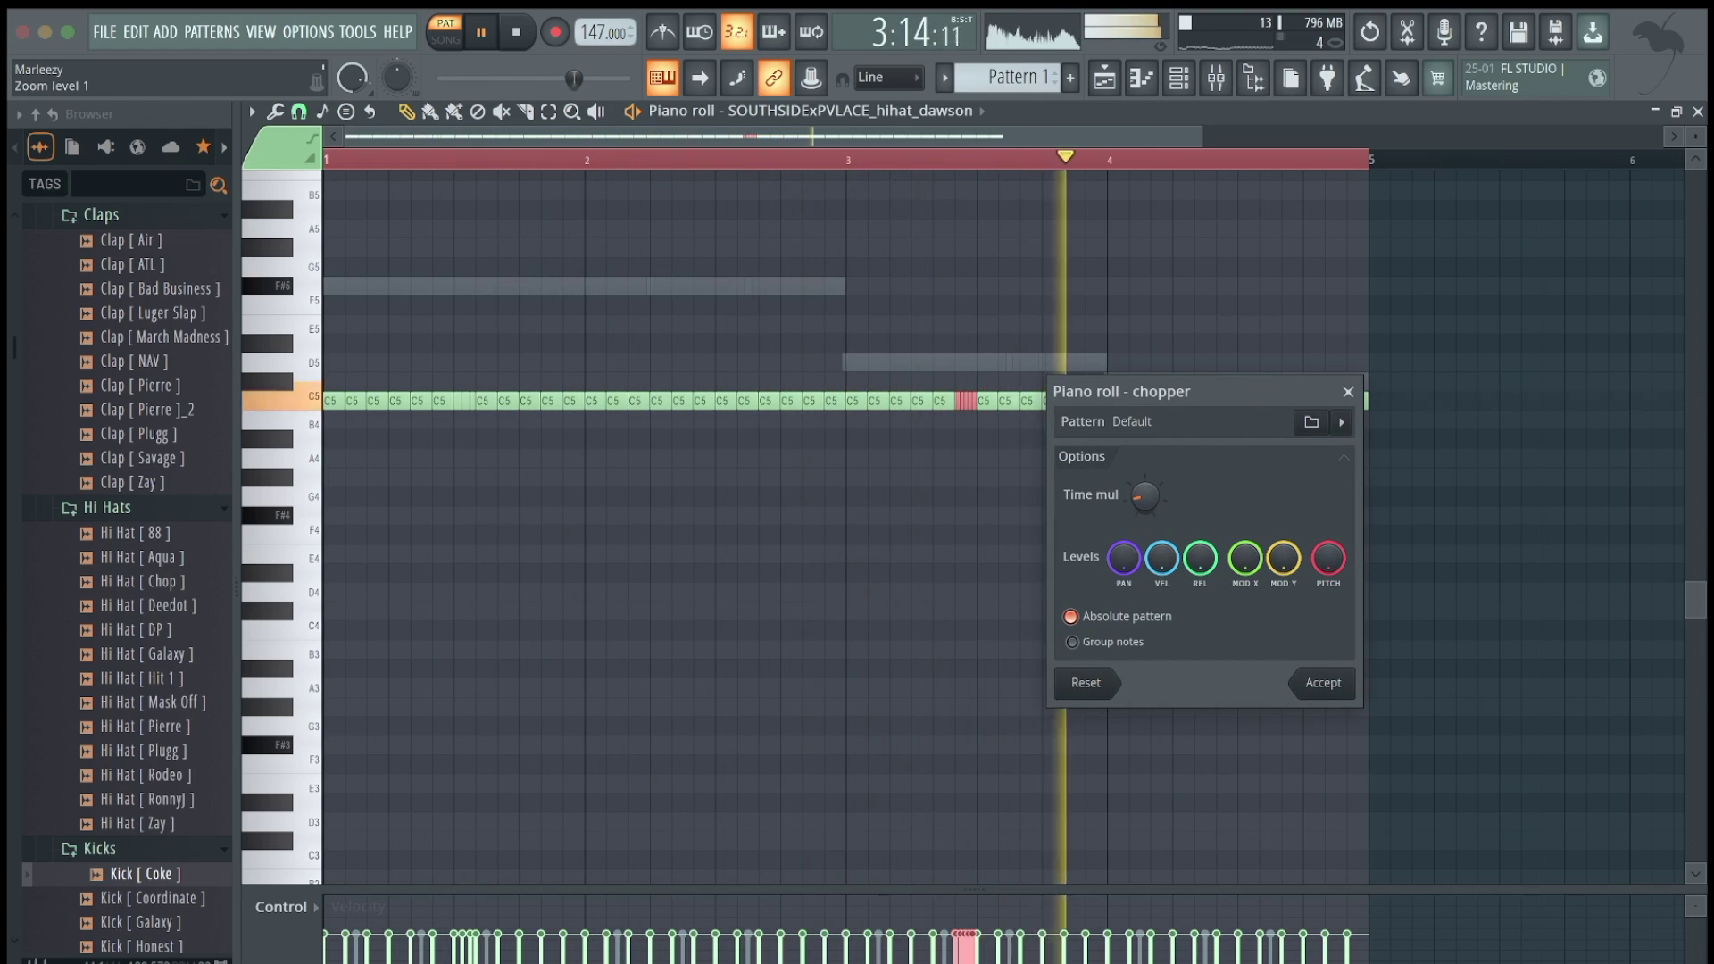
{"action": "scroll", "coordinate": [1145, 498], "scroll_direction": "up", "scroll_amount": 2}
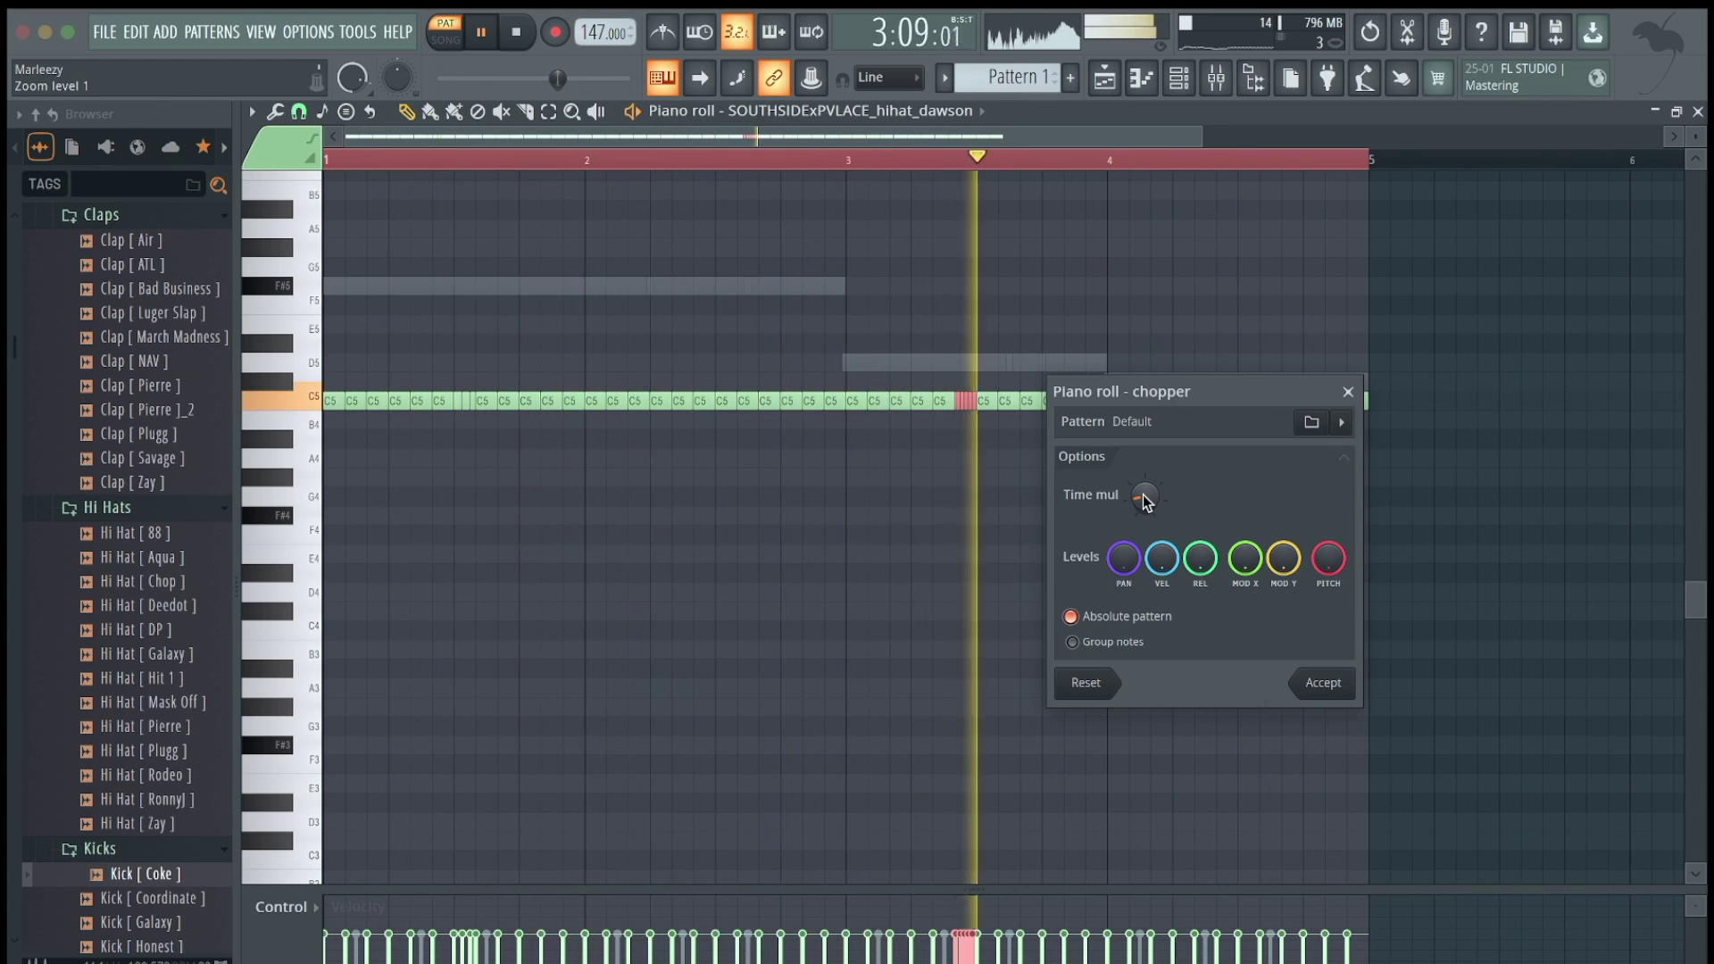
{"action": "left_click", "coordinate": [1322, 683]}
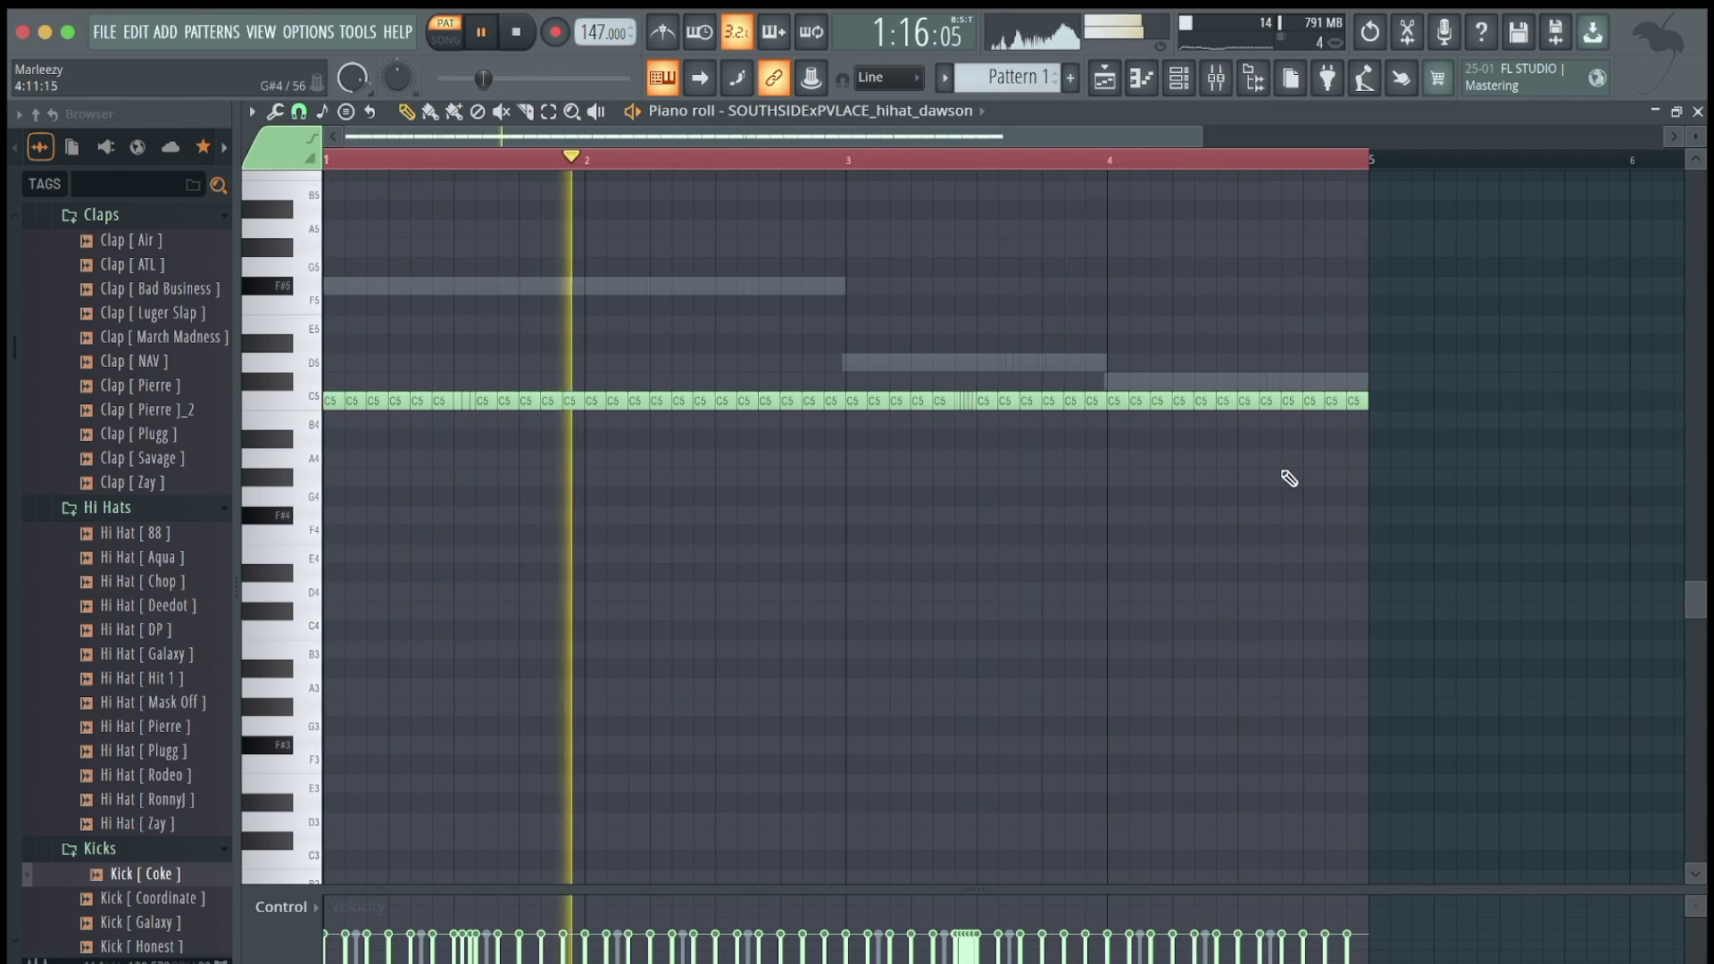
{"action": "left_click", "coordinate": [1313, 401]}
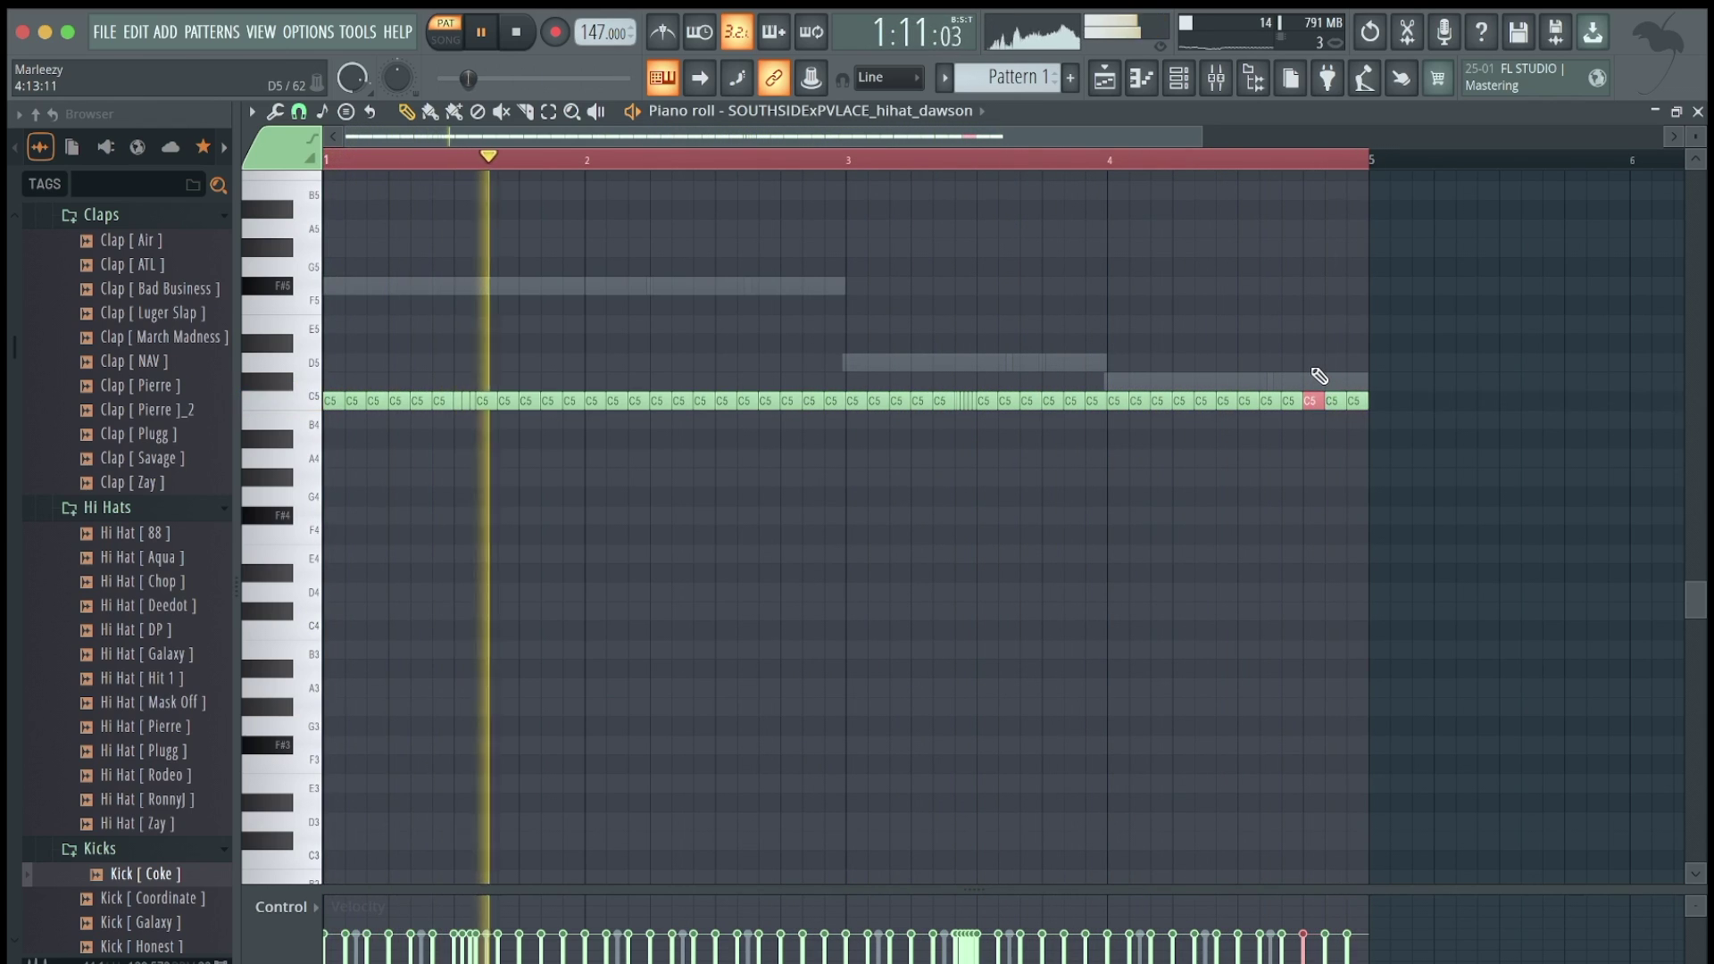
Chop the final C5 notes of bar 4 into a roll and move it down to F#4.
{"action": "left_click_drag", "start_coordinate": [1318, 376], "coordinate": [1377, 450]}
{"action": "key", "text": "alt+u"}
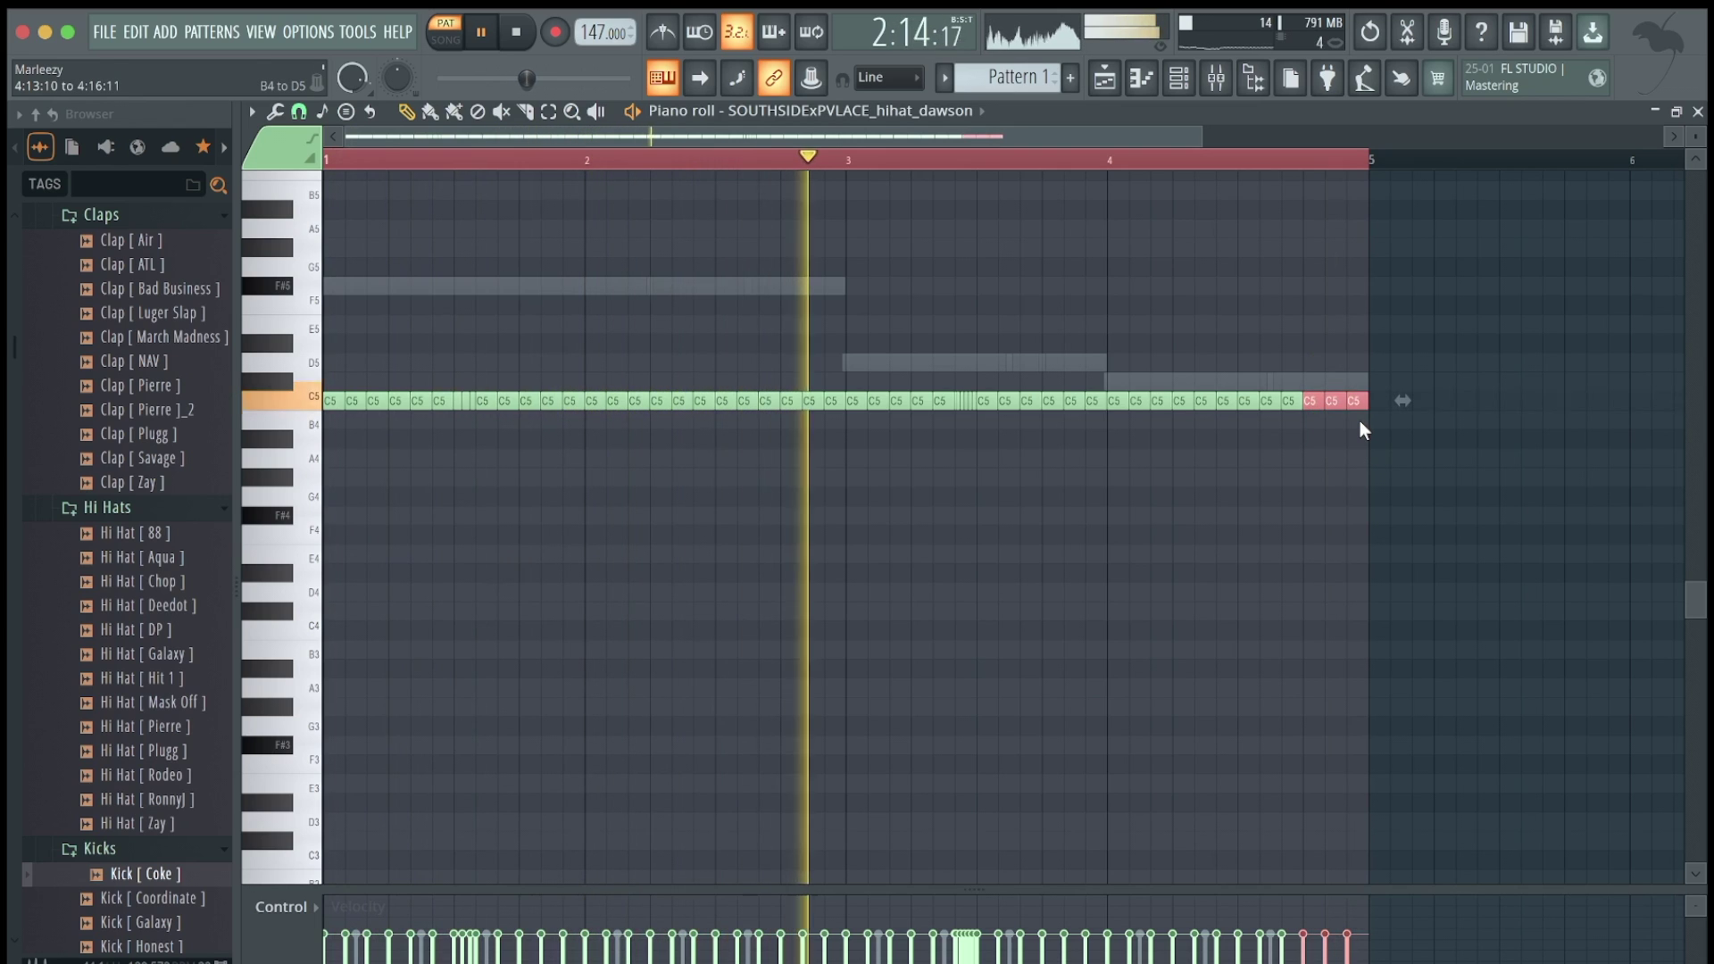
{"action": "key", "text": "alt+u"}
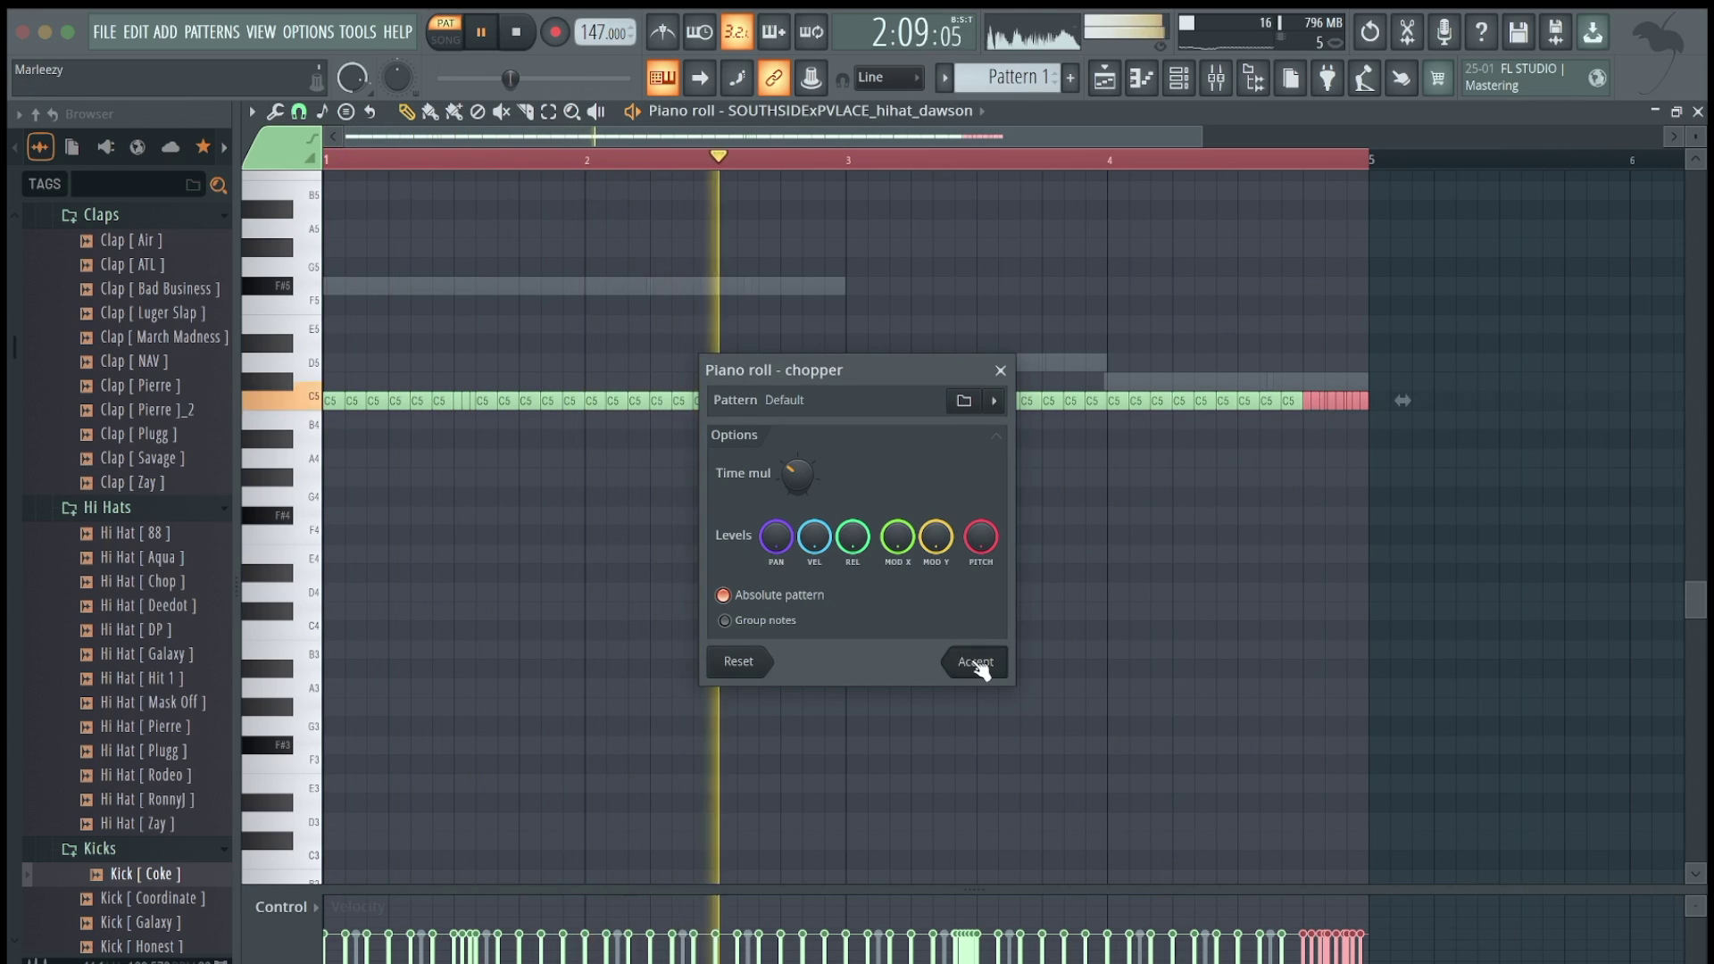
{"action": "left_click", "coordinate": [977, 664]}
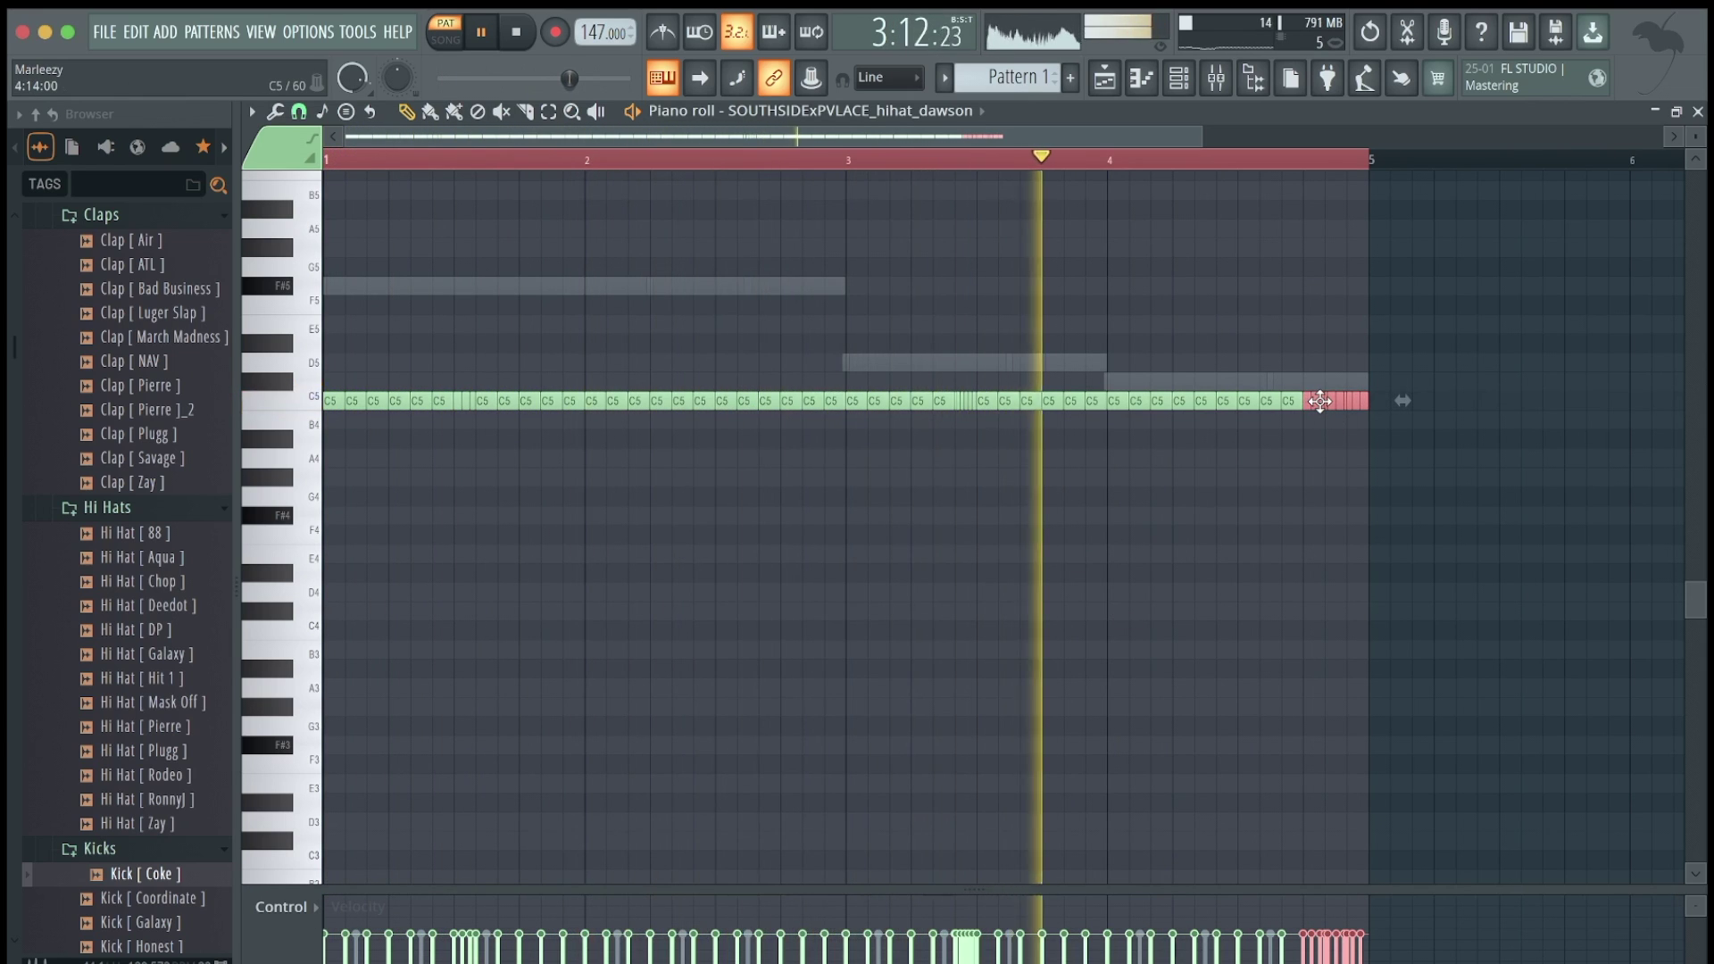
{"action": "left_click_drag", "start_coordinate": [1320, 401], "coordinate": [1316, 518]}
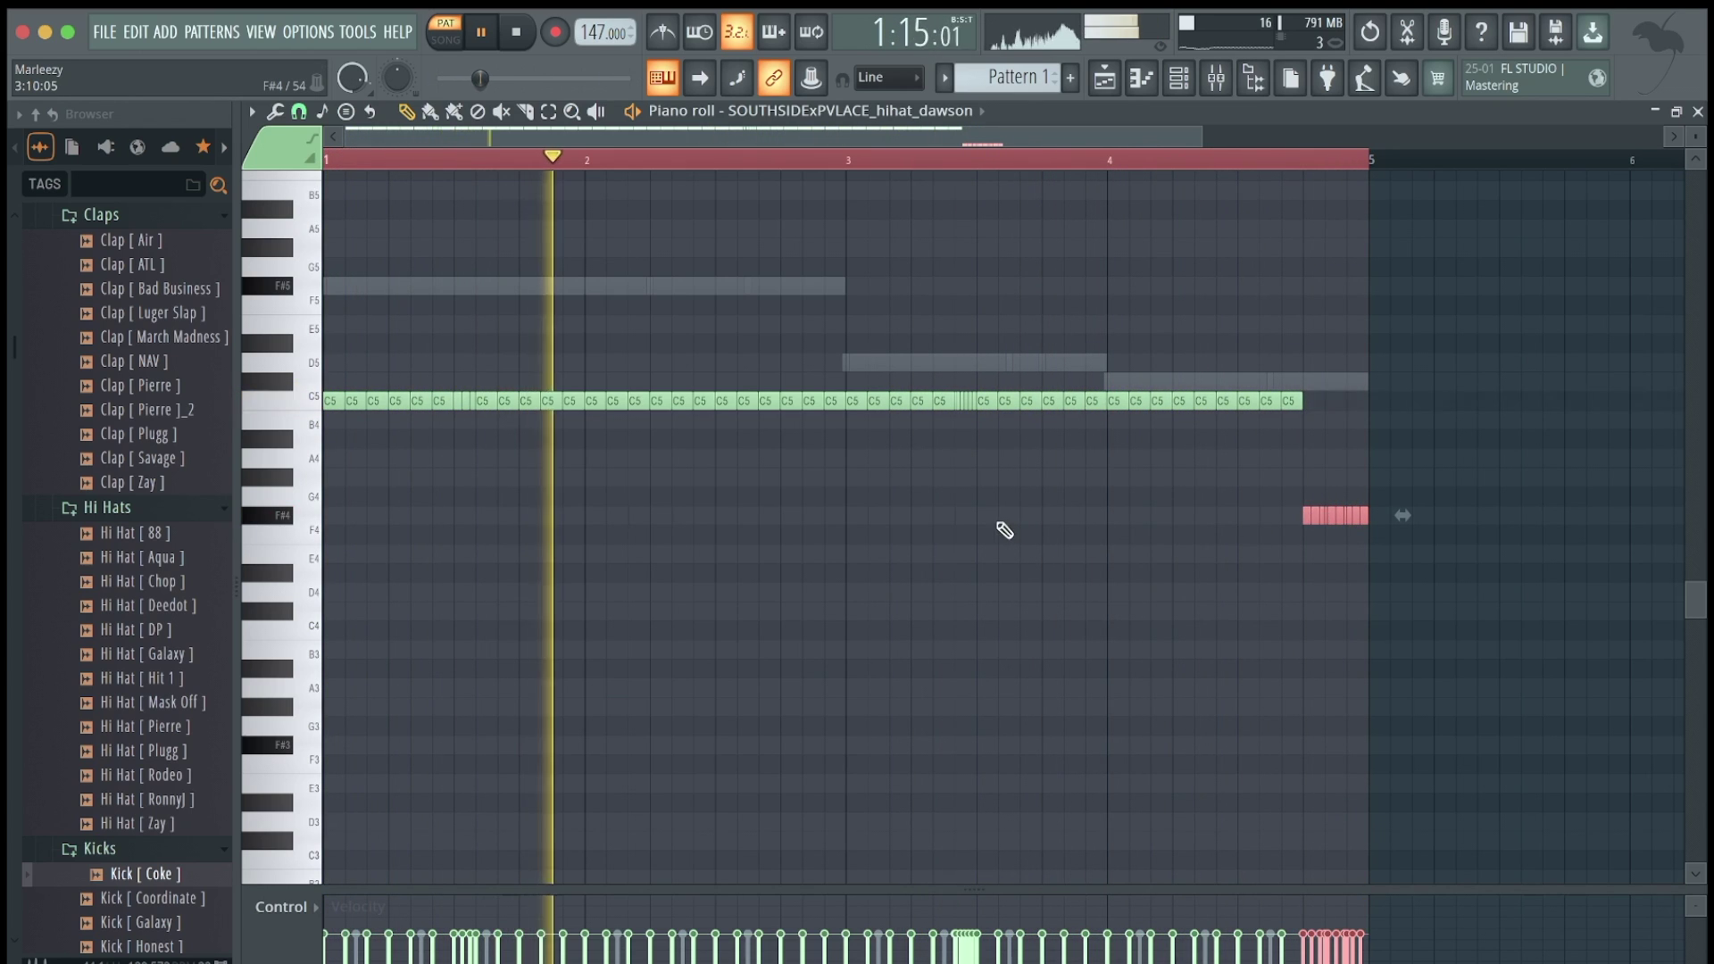
{"action": "left_click", "coordinate": [1003, 529]}
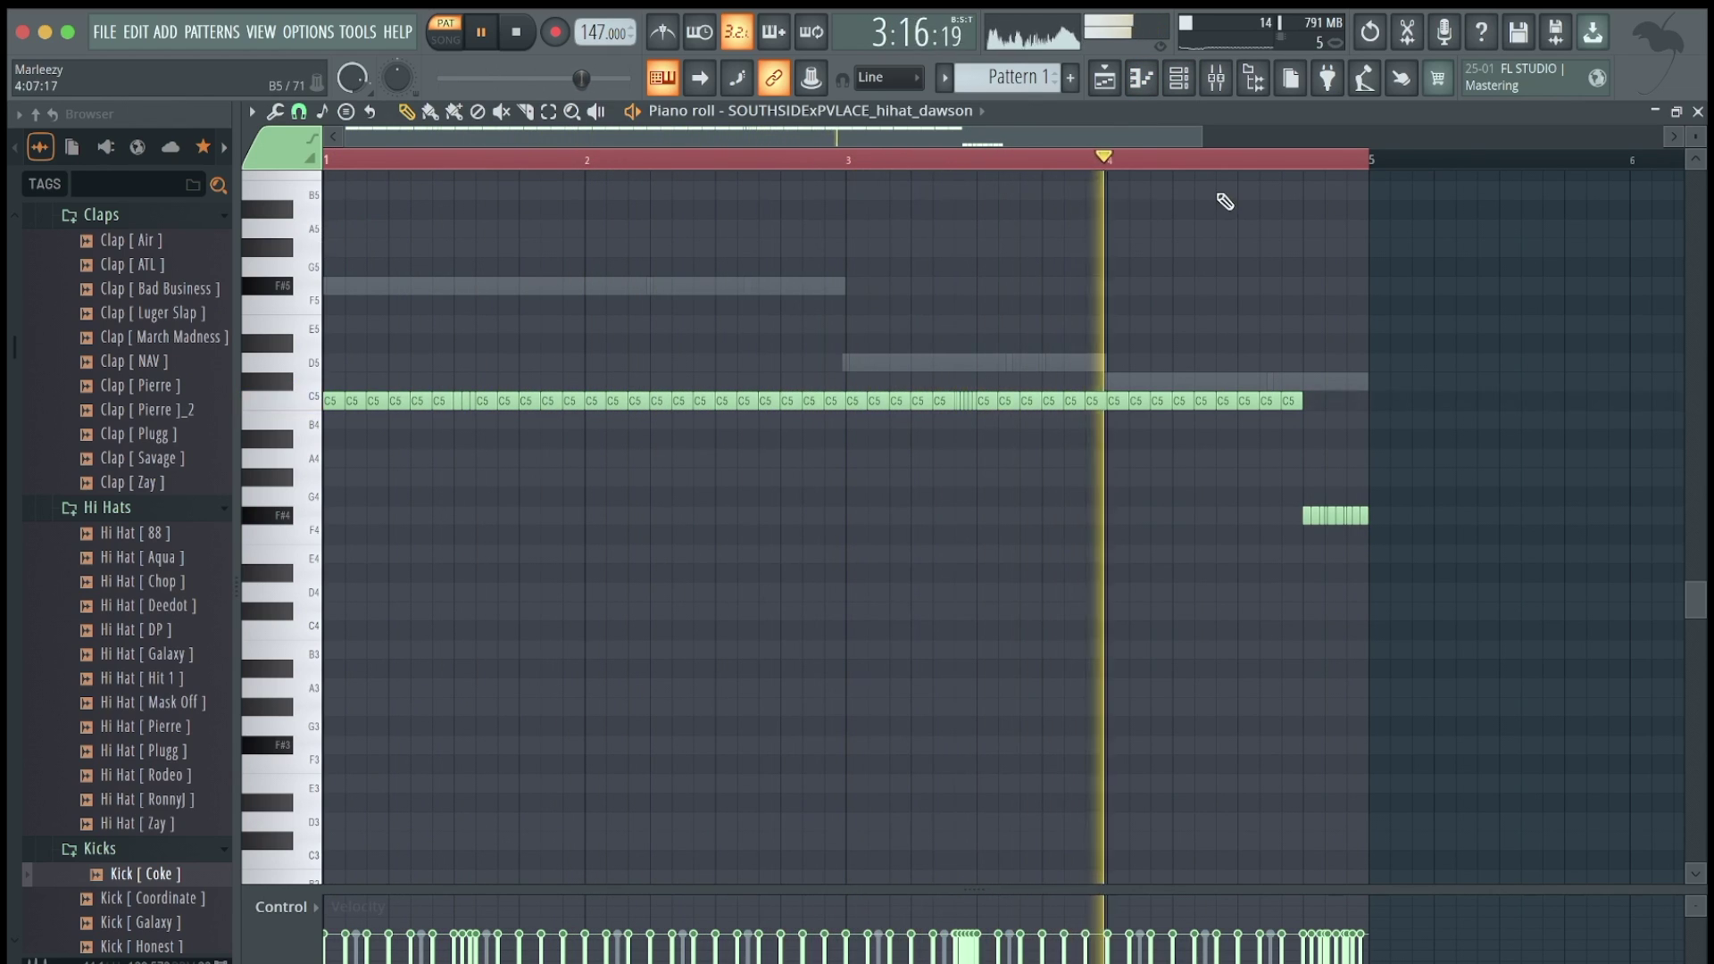
Show the Channel Rack over the piano roll from the toolbar.
{"action": "left_click", "coordinate": [1174, 80]}
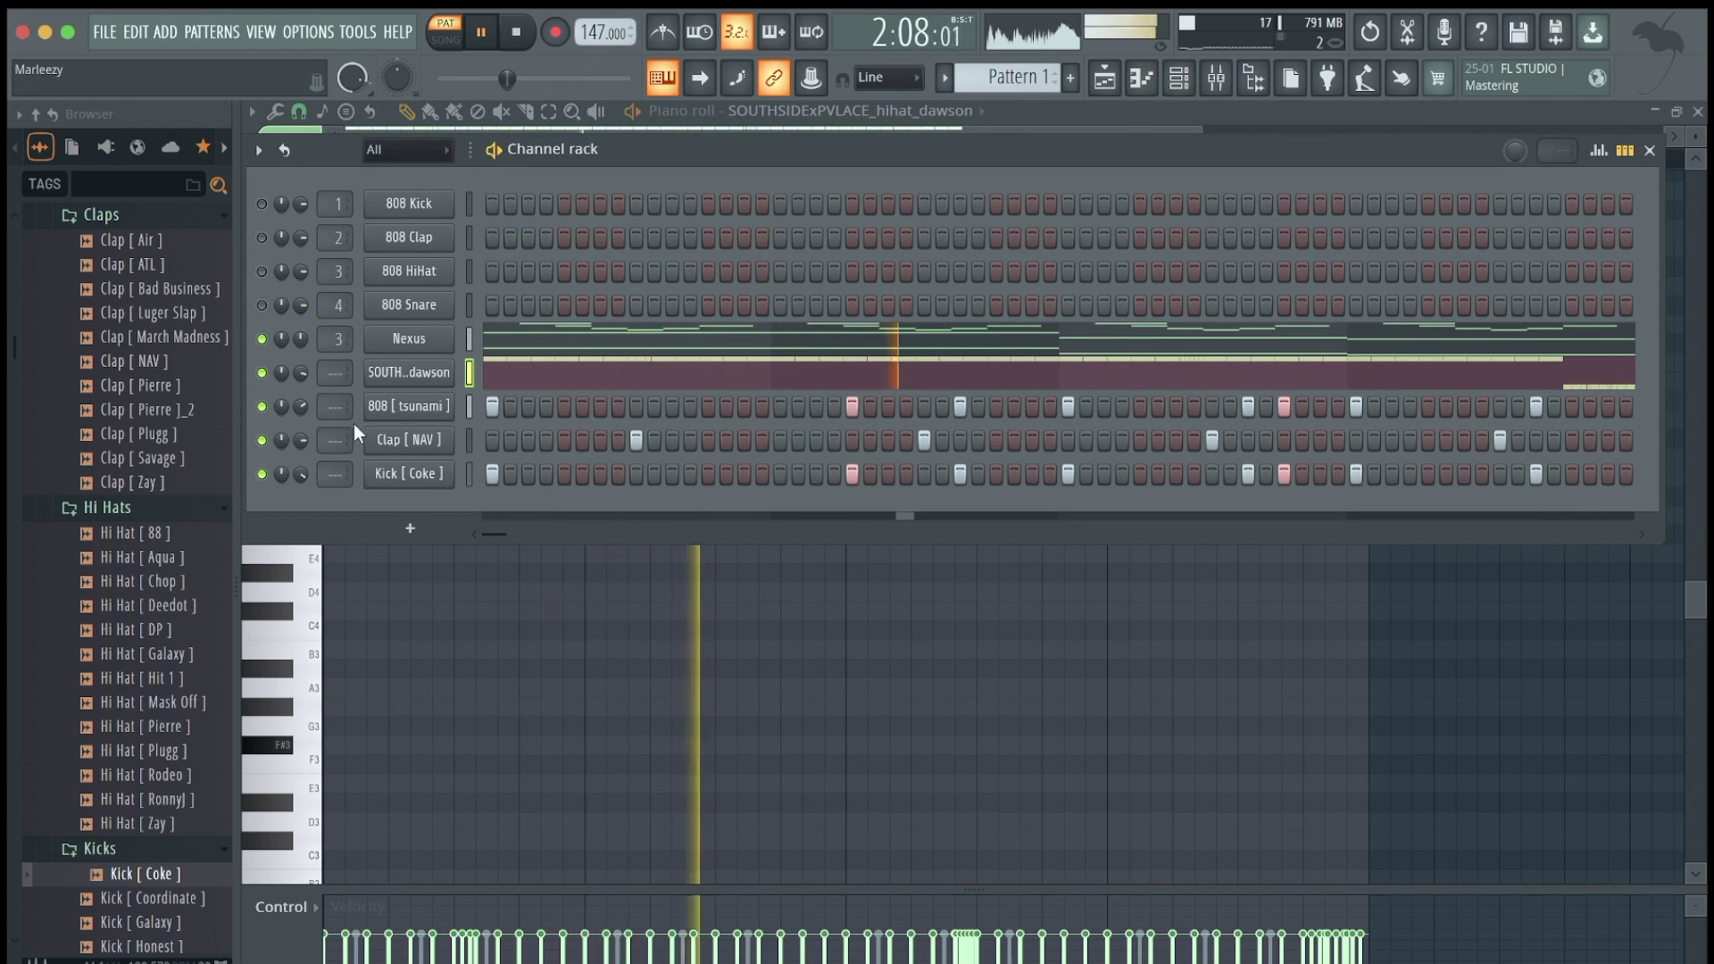
Clone the SOUTHSIDE hi-hat channel and open the #2 clone in the piano roll.
{"action": "right_click", "coordinate": [408, 372]}
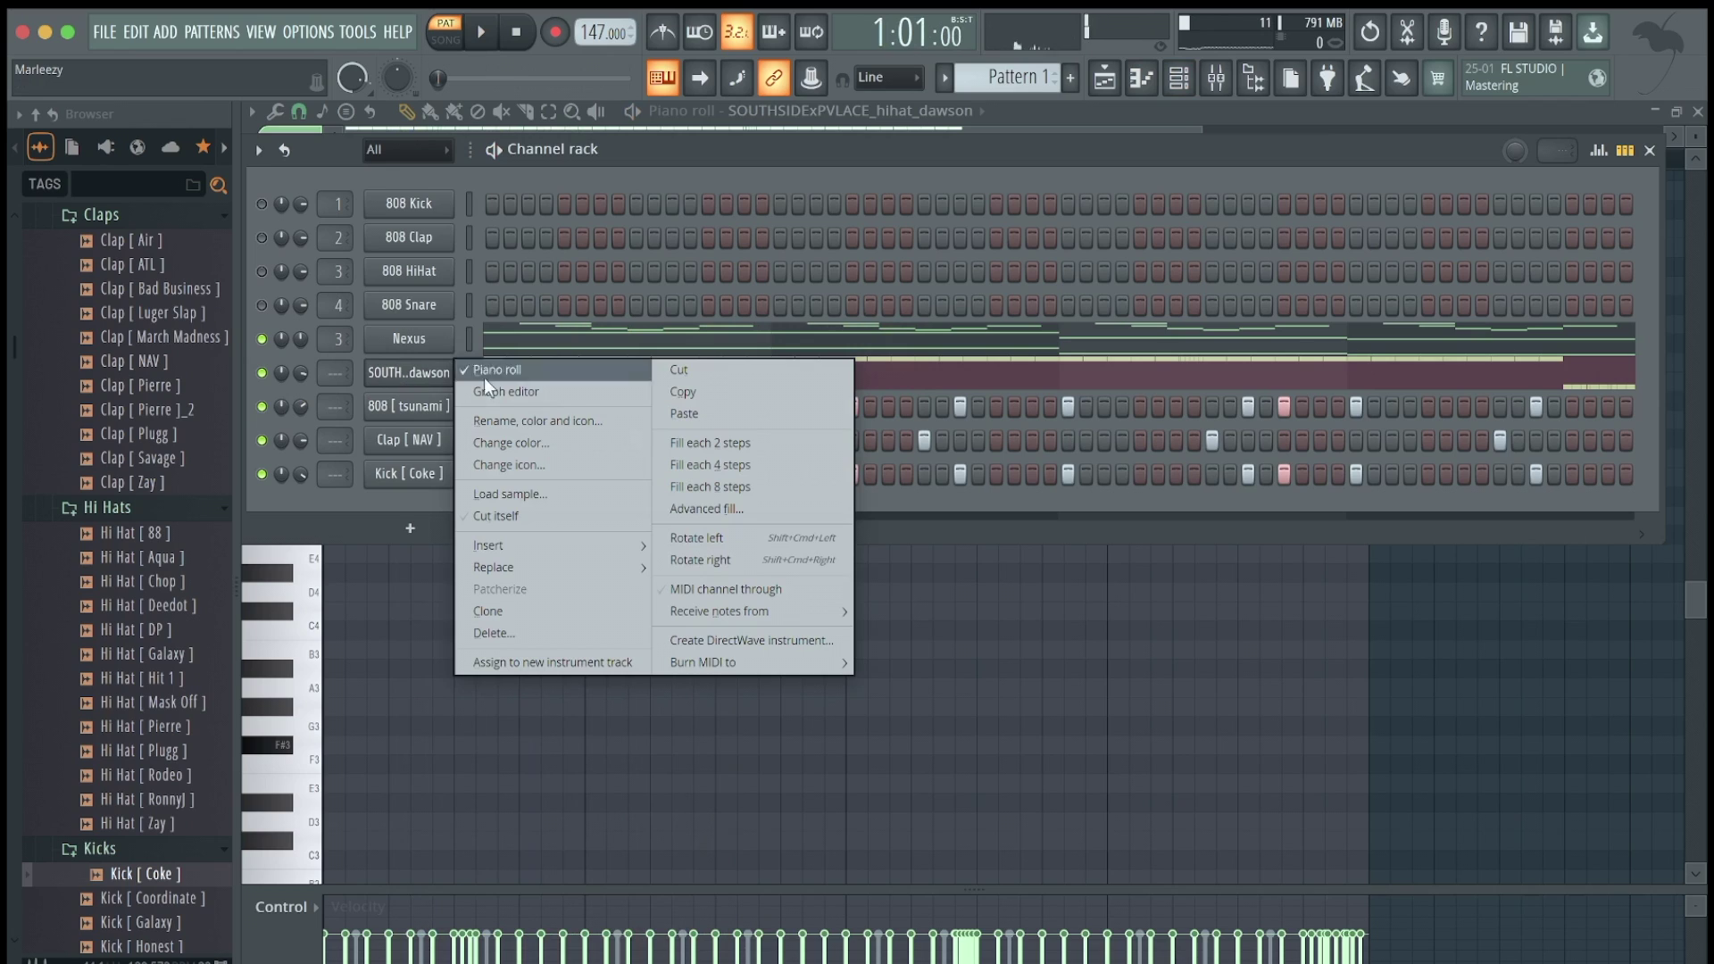
{"action": "left_click", "coordinate": [486, 611]}
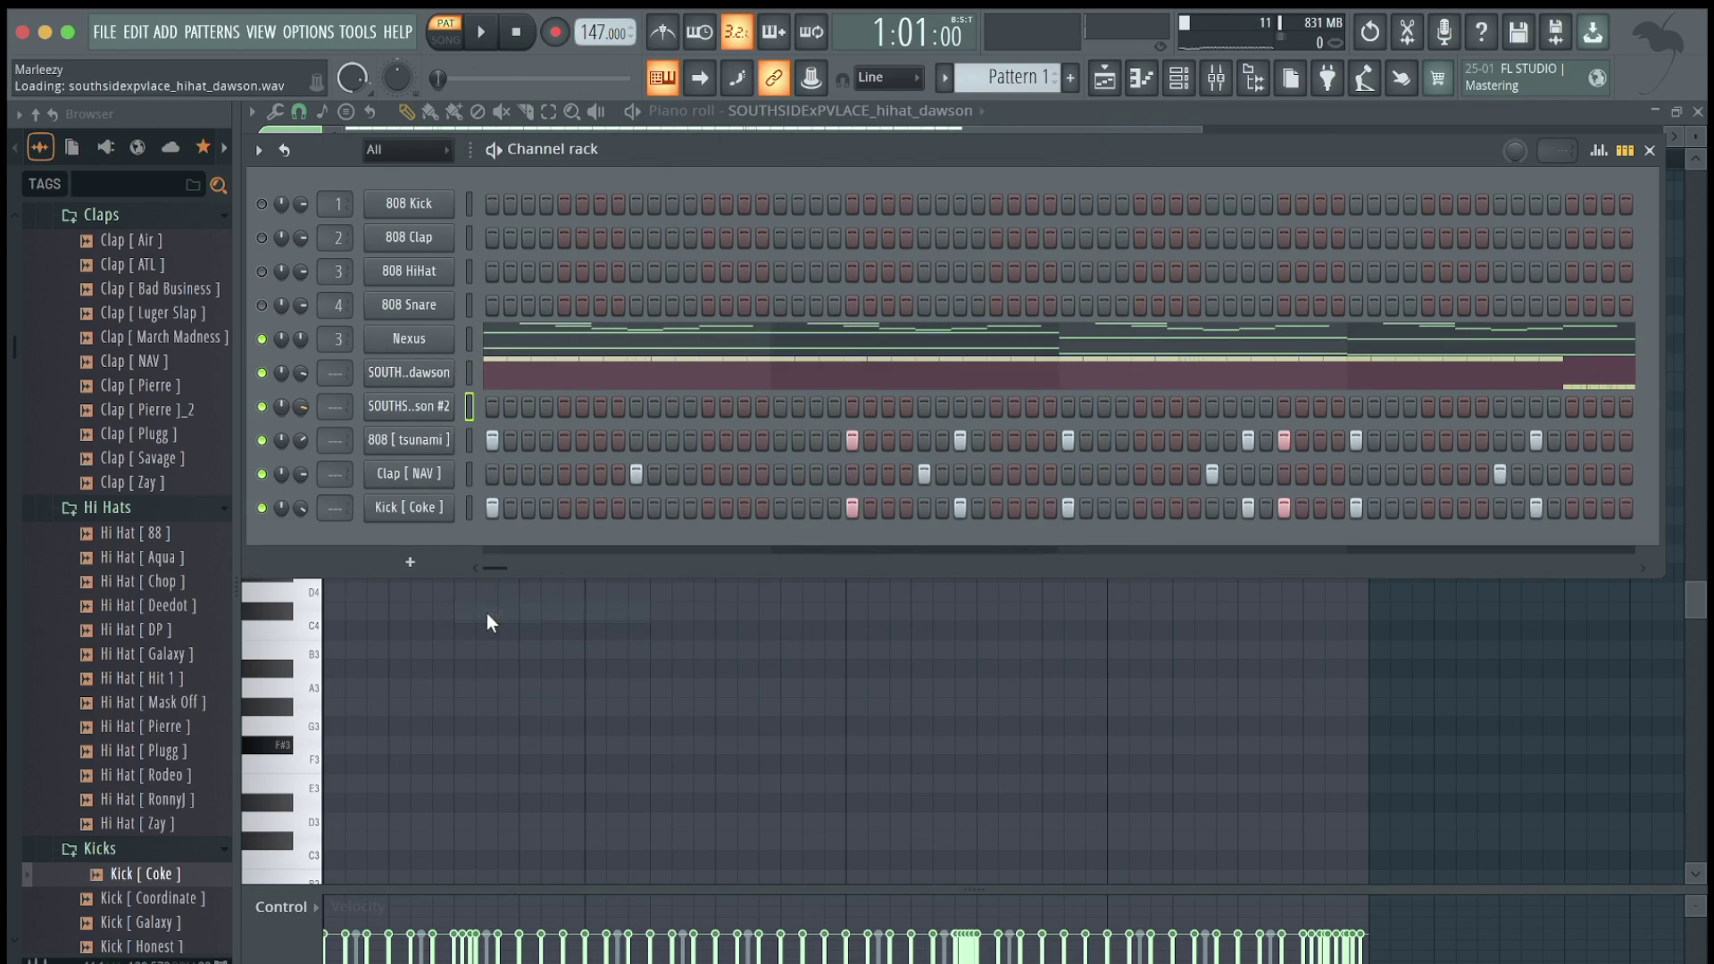
{"action": "right_click", "coordinate": [418, 411]}
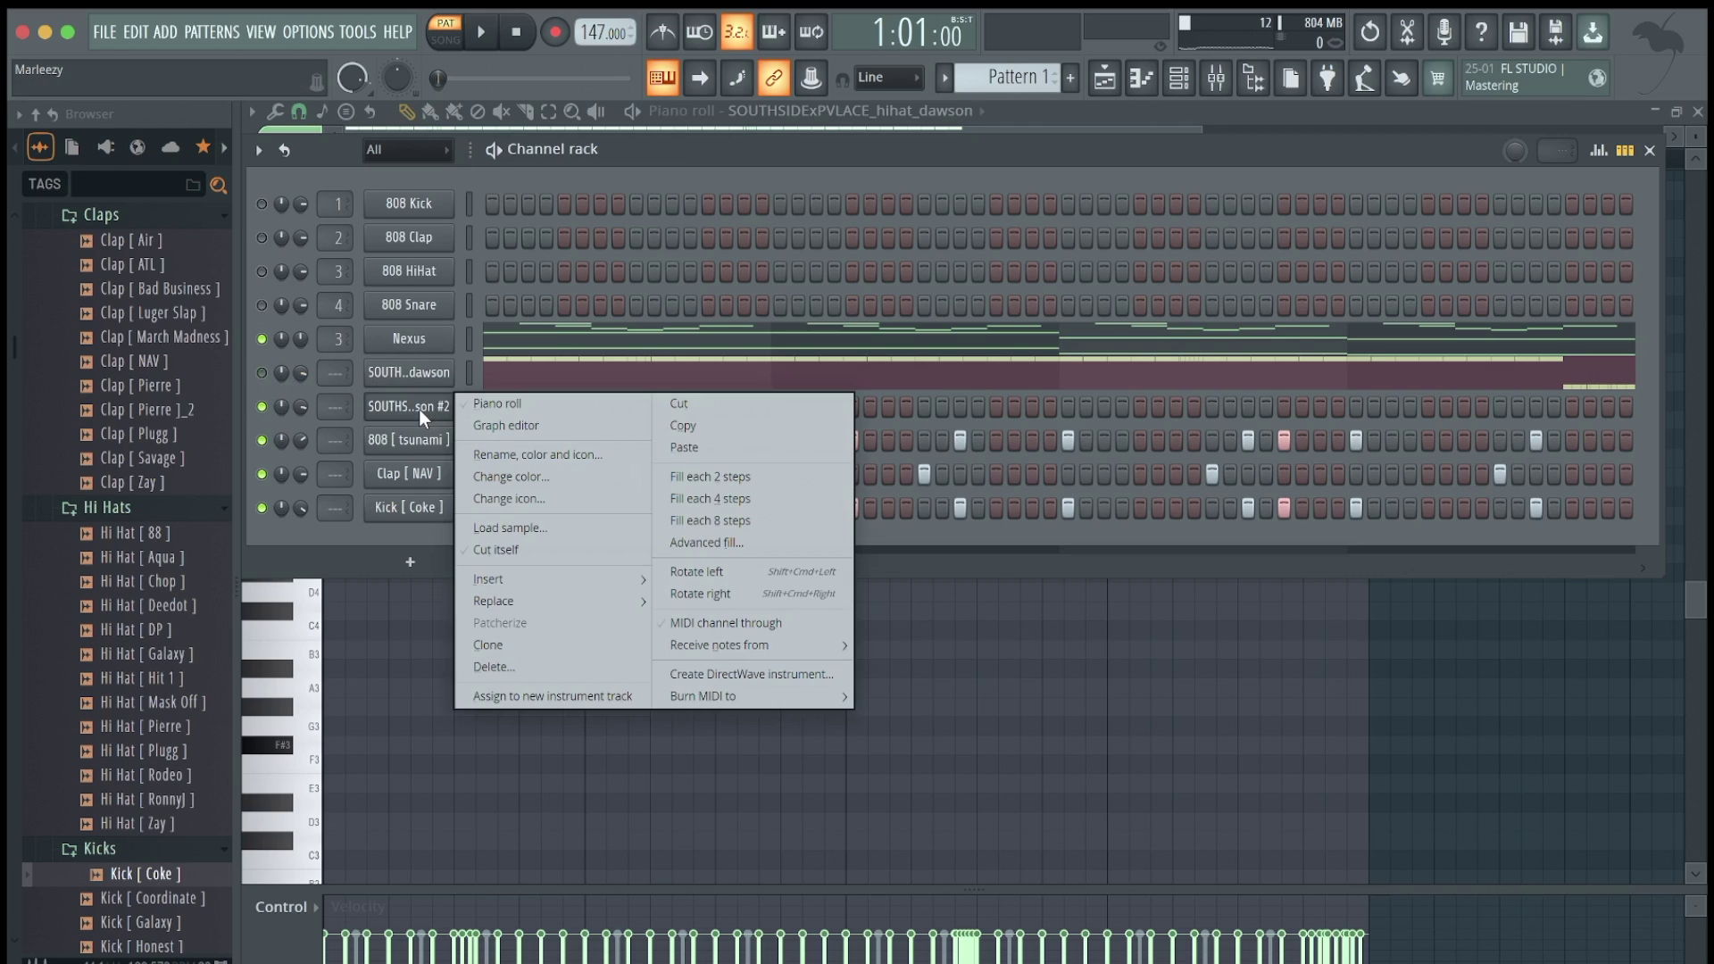
{"action": "left_click", "coordinate": [483, 398]}
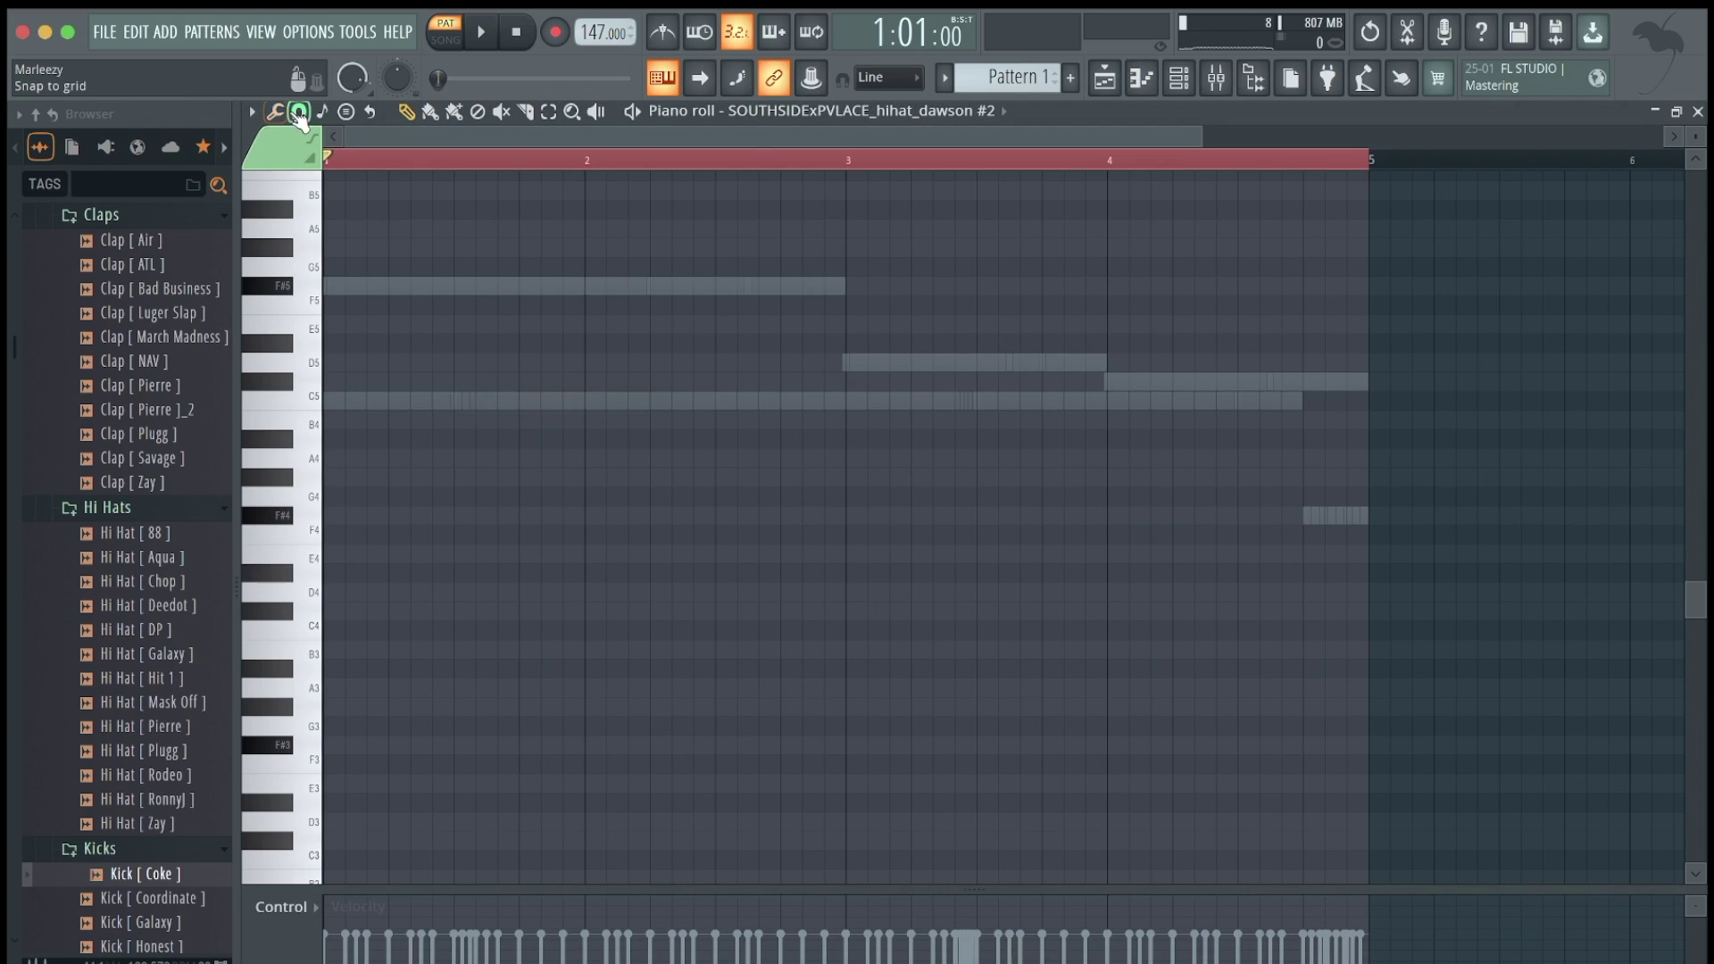
Dismiss the snap menu, reopen the Channel Rack and apply Fill each 2 steps to the #2 clone.
{"action": "left_click", "coordinate": [301, 113]}
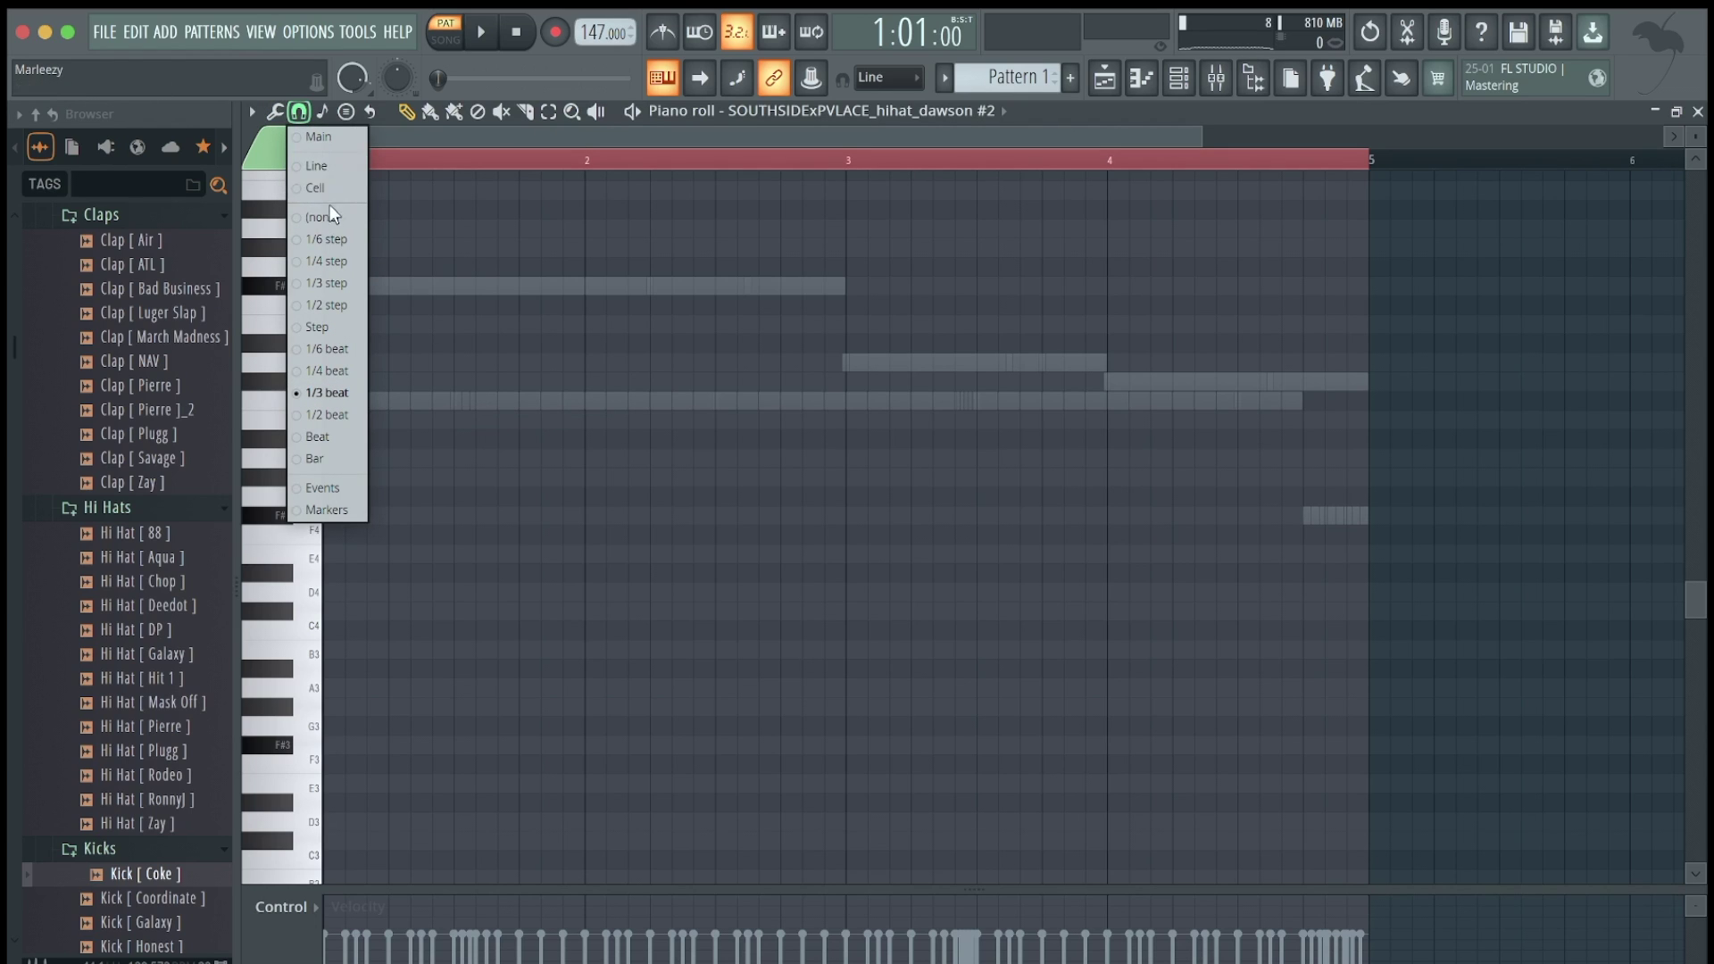
{"action": "left_click", "coordinate": [323, 169]}
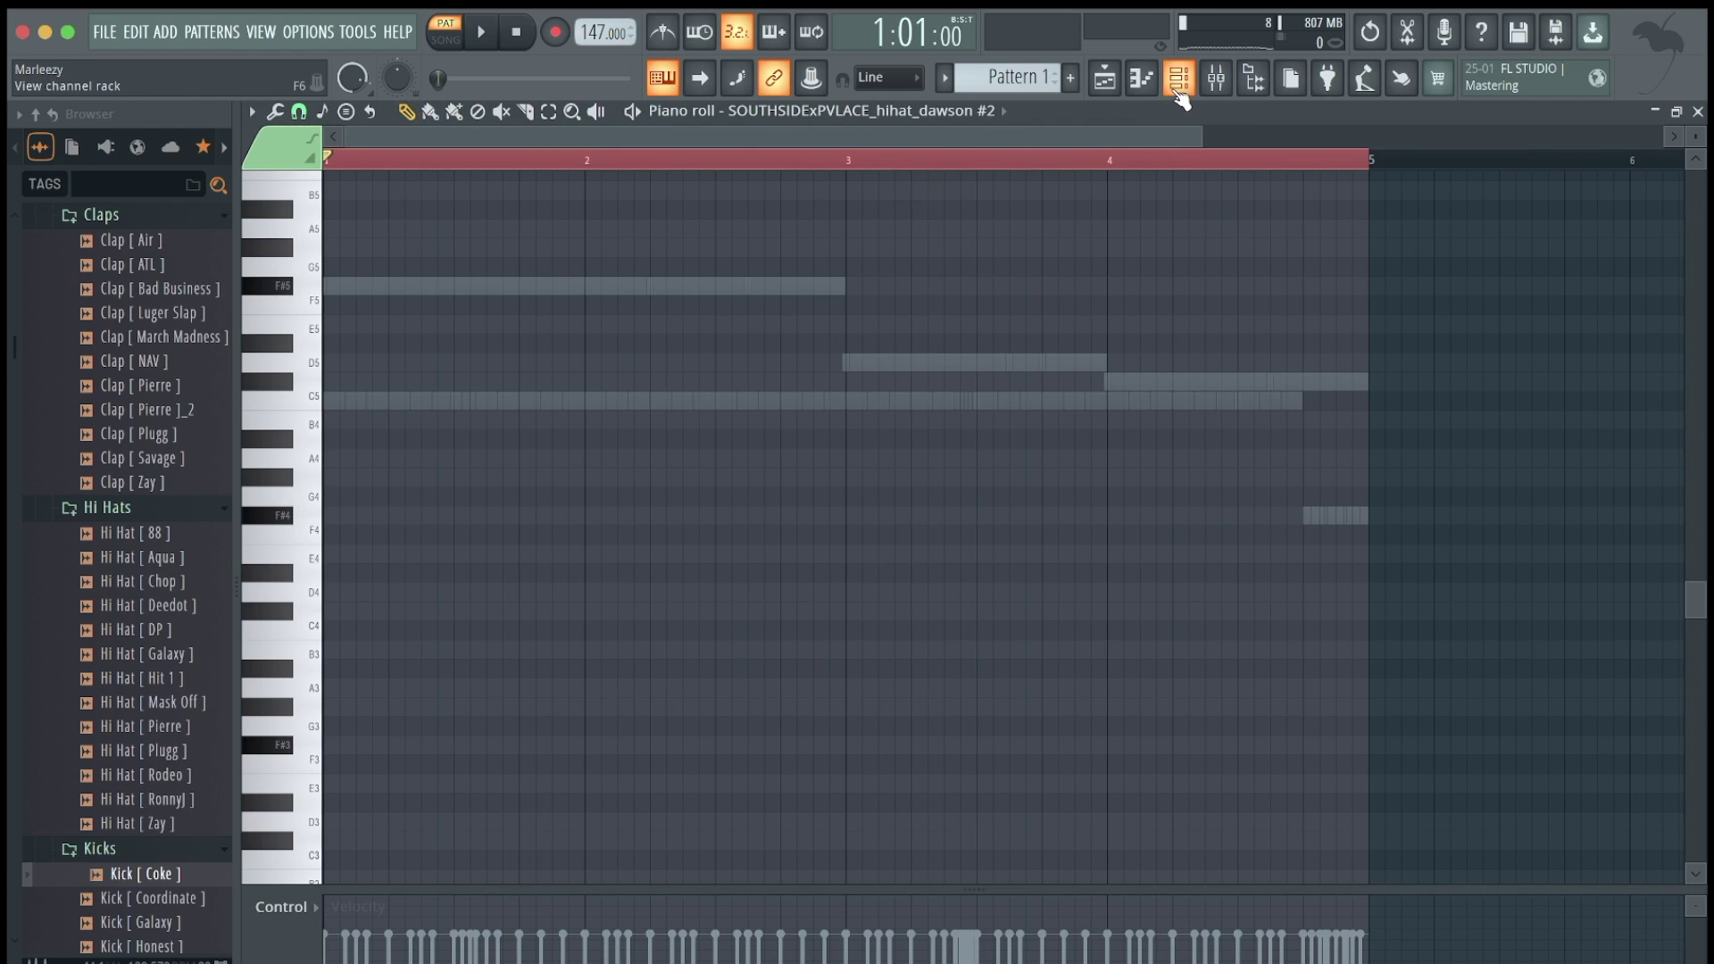
{"action": "left_click", "coordinate": [1178, 79]}
{"action": "right_click", "coordinate": [418, 409]}
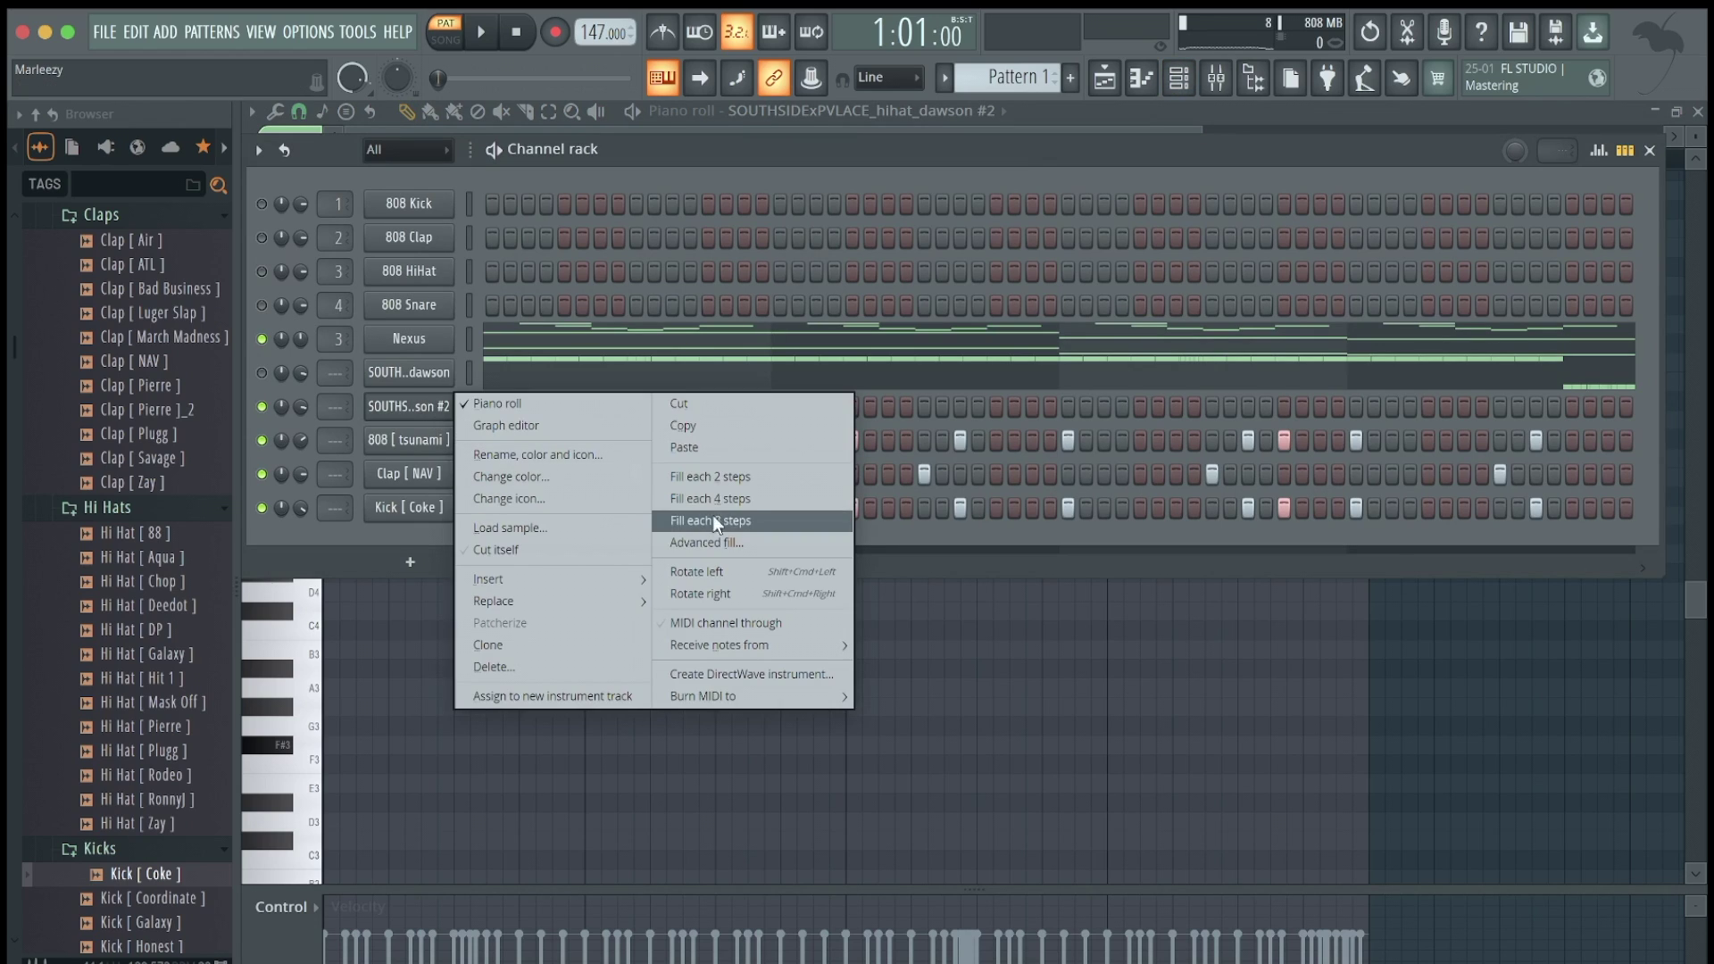
{"action": "left_click", "coordinate": [719, 481]}
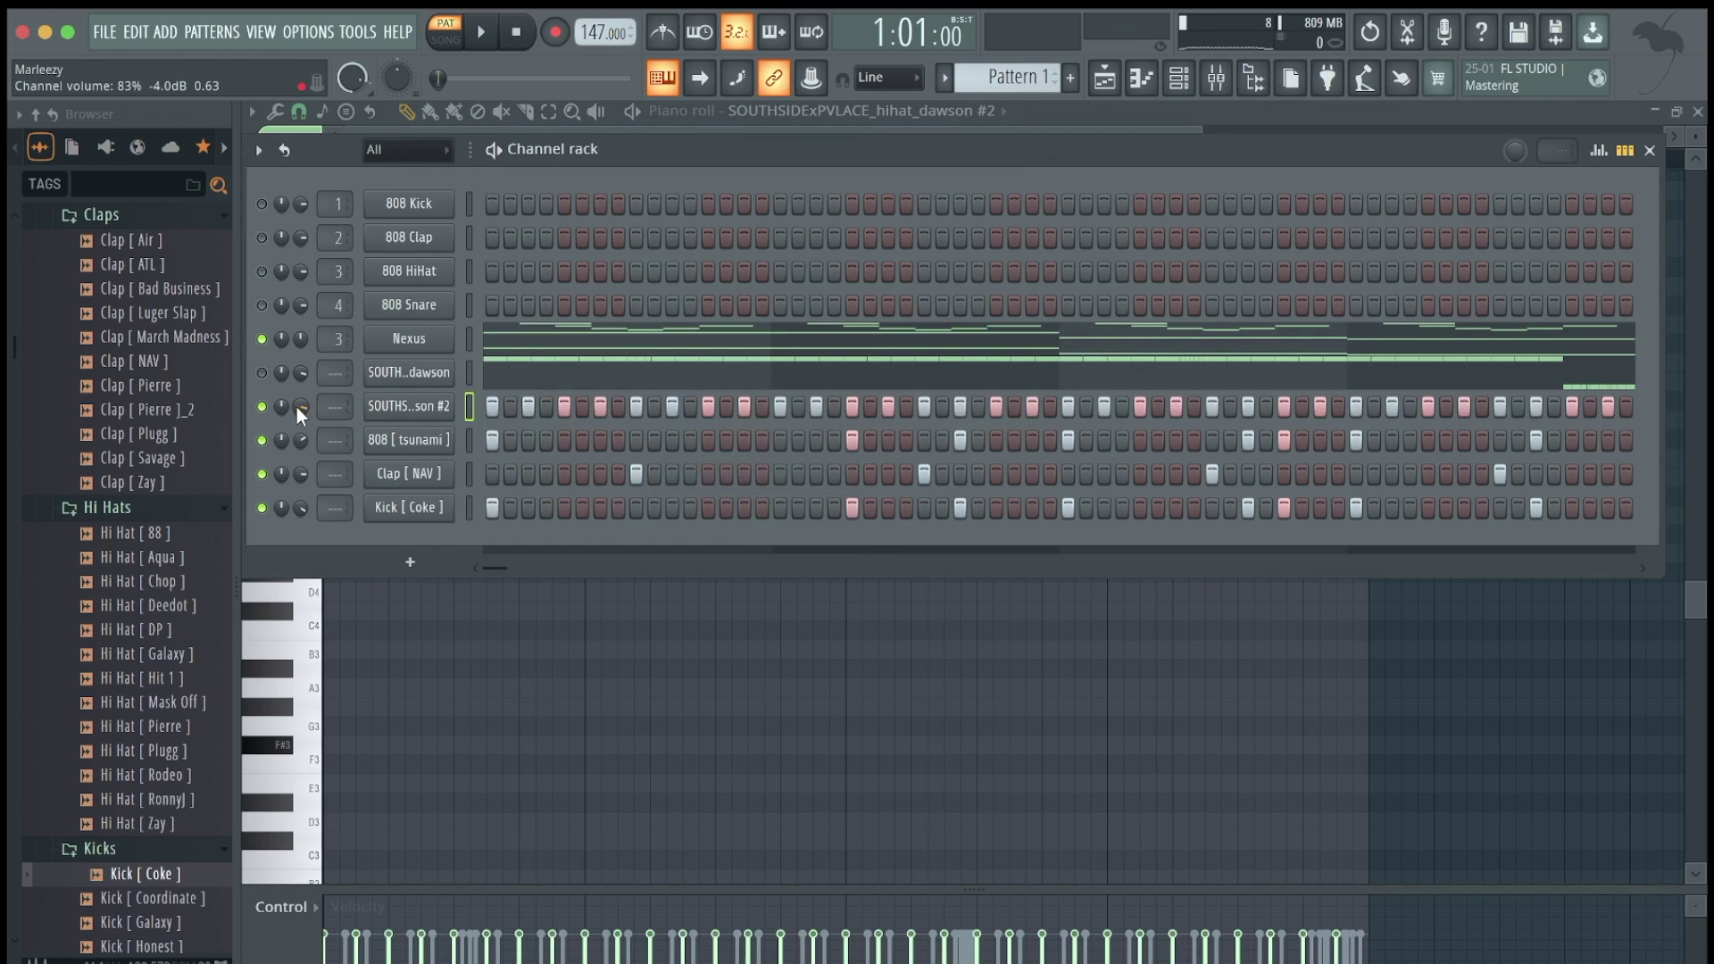
Play and restart the beat, then switch on three extra steps in the #2 hi-hat row.
{"action": "key", "text": "space"}
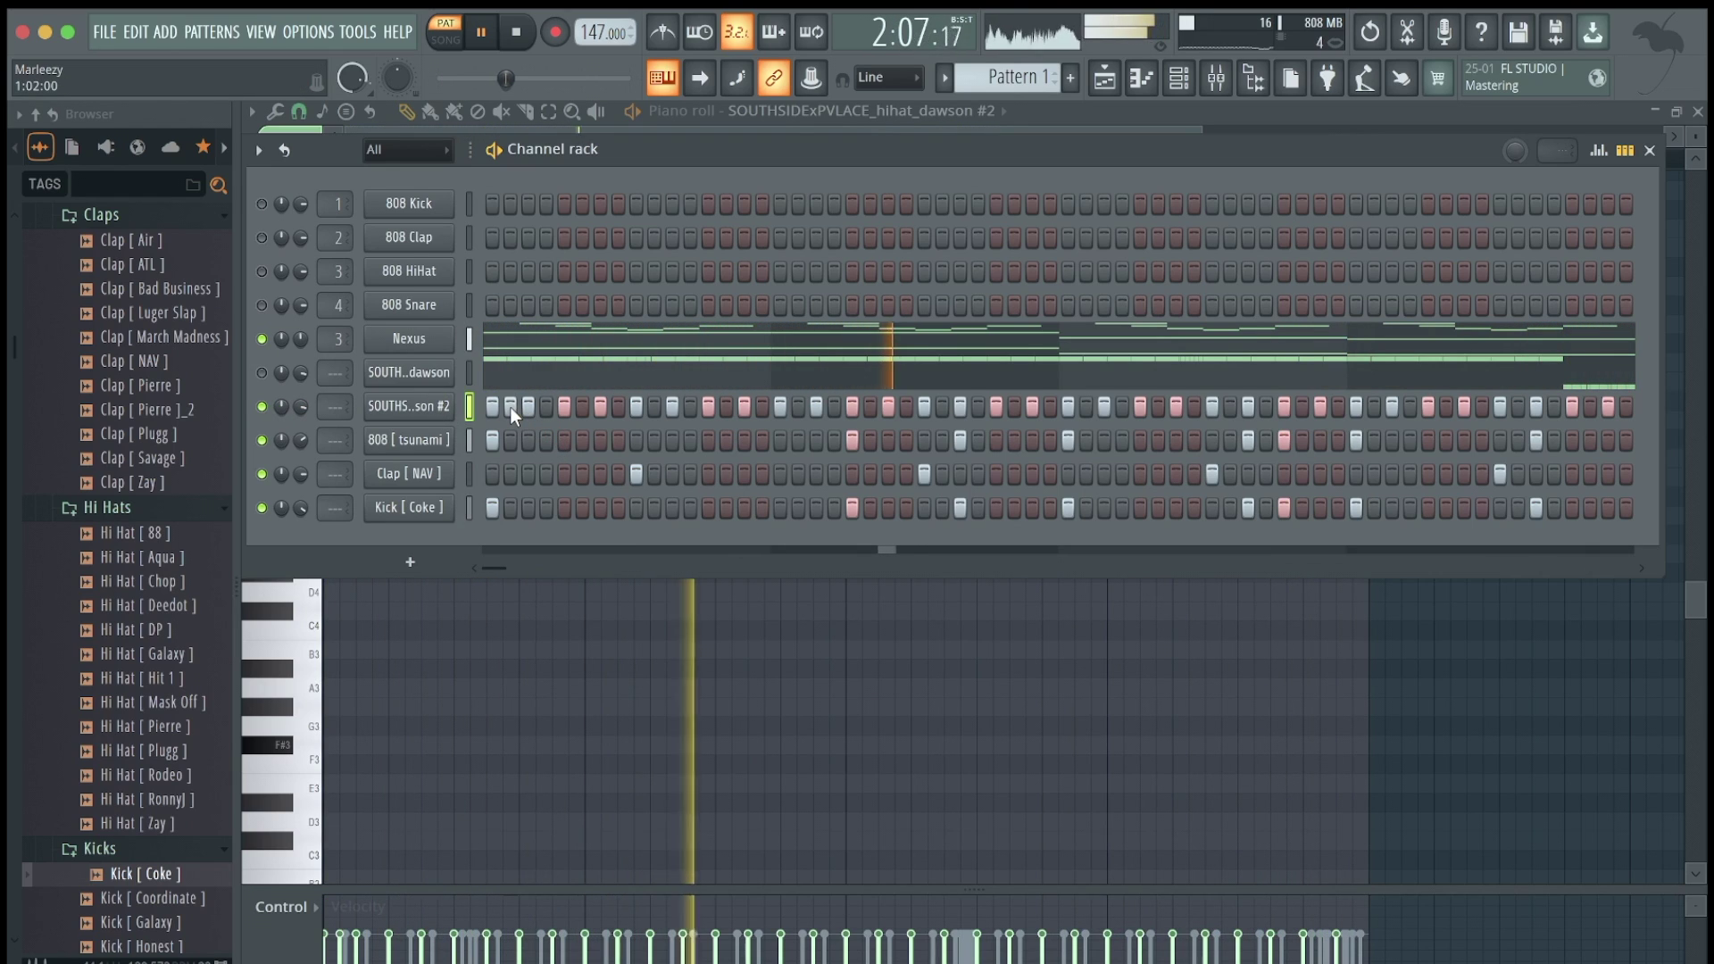
{"action": "key", "text": "space"}
{"action": "key", "text": "space"}
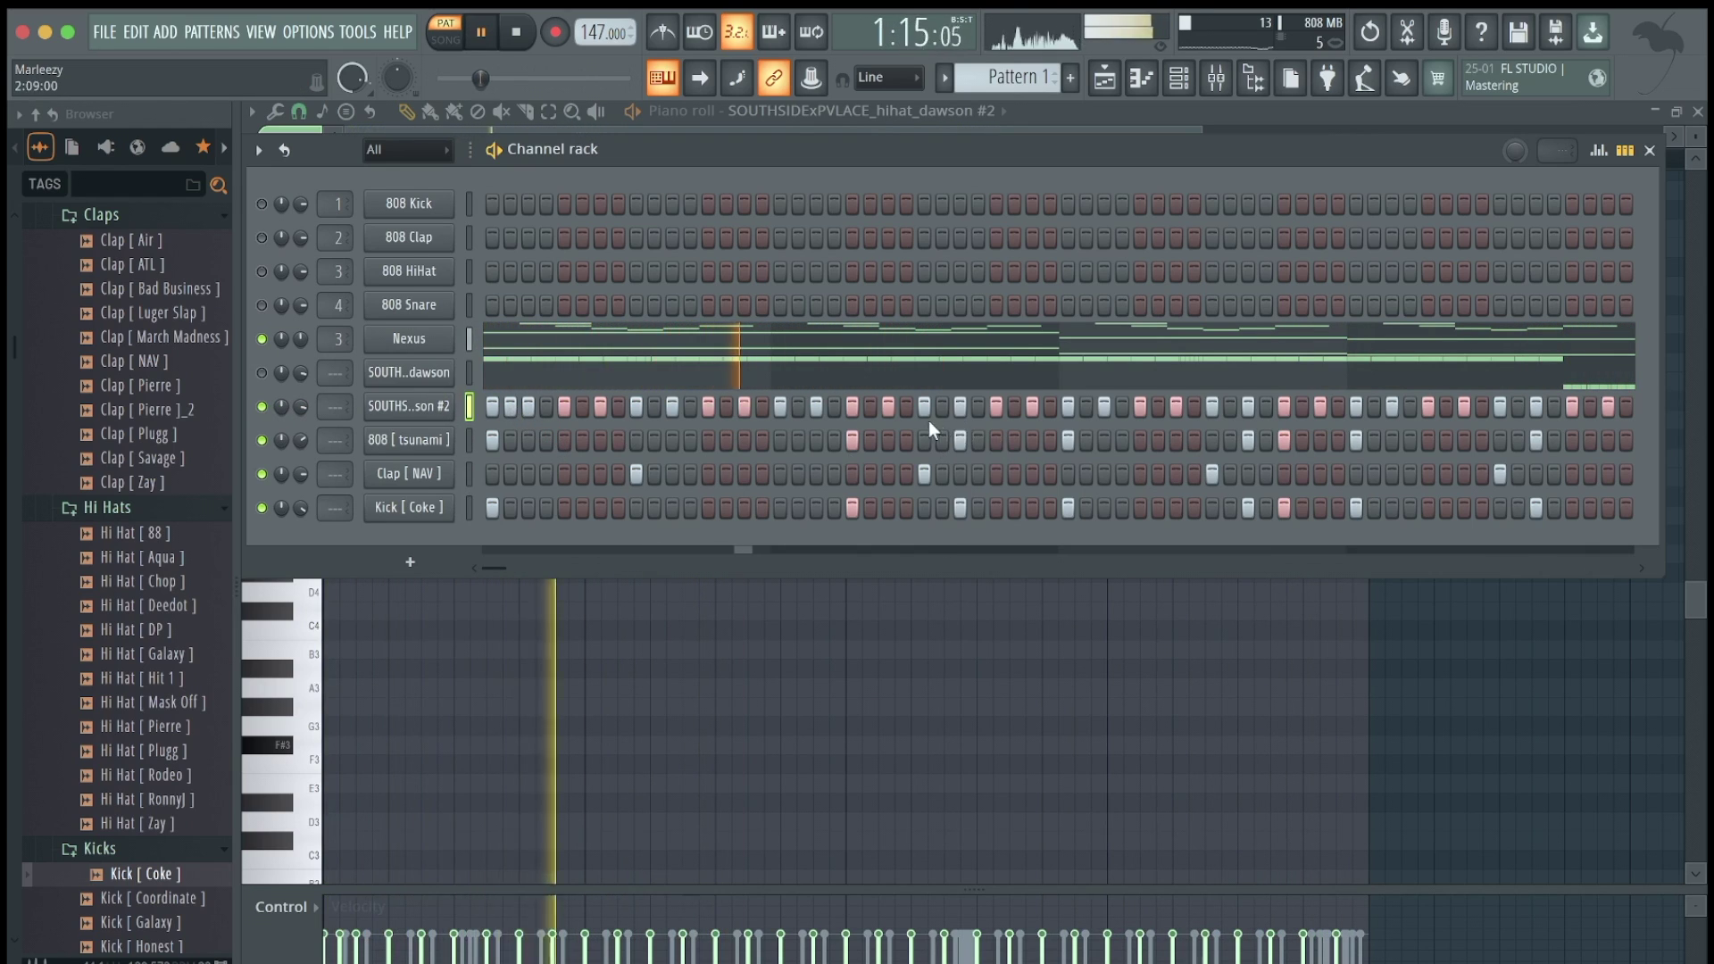
{"action": "left_click", "coordinate": [942, 405]}
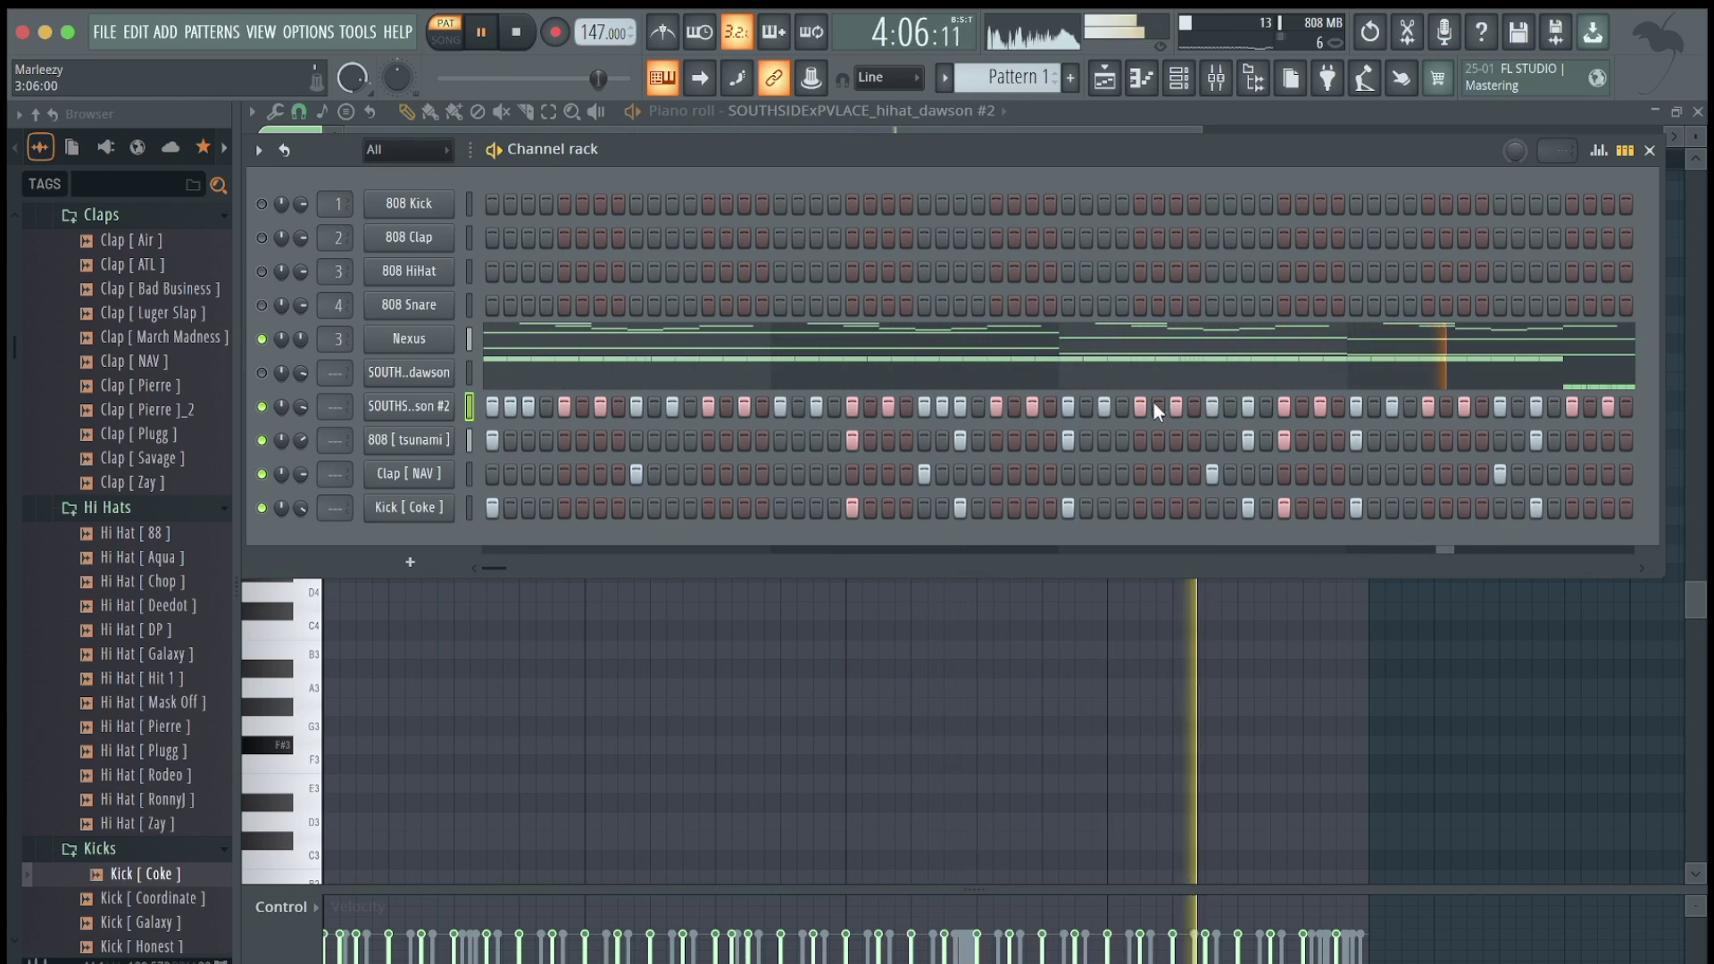
{"action": "left_click", "coordinate": [1101, 405]}
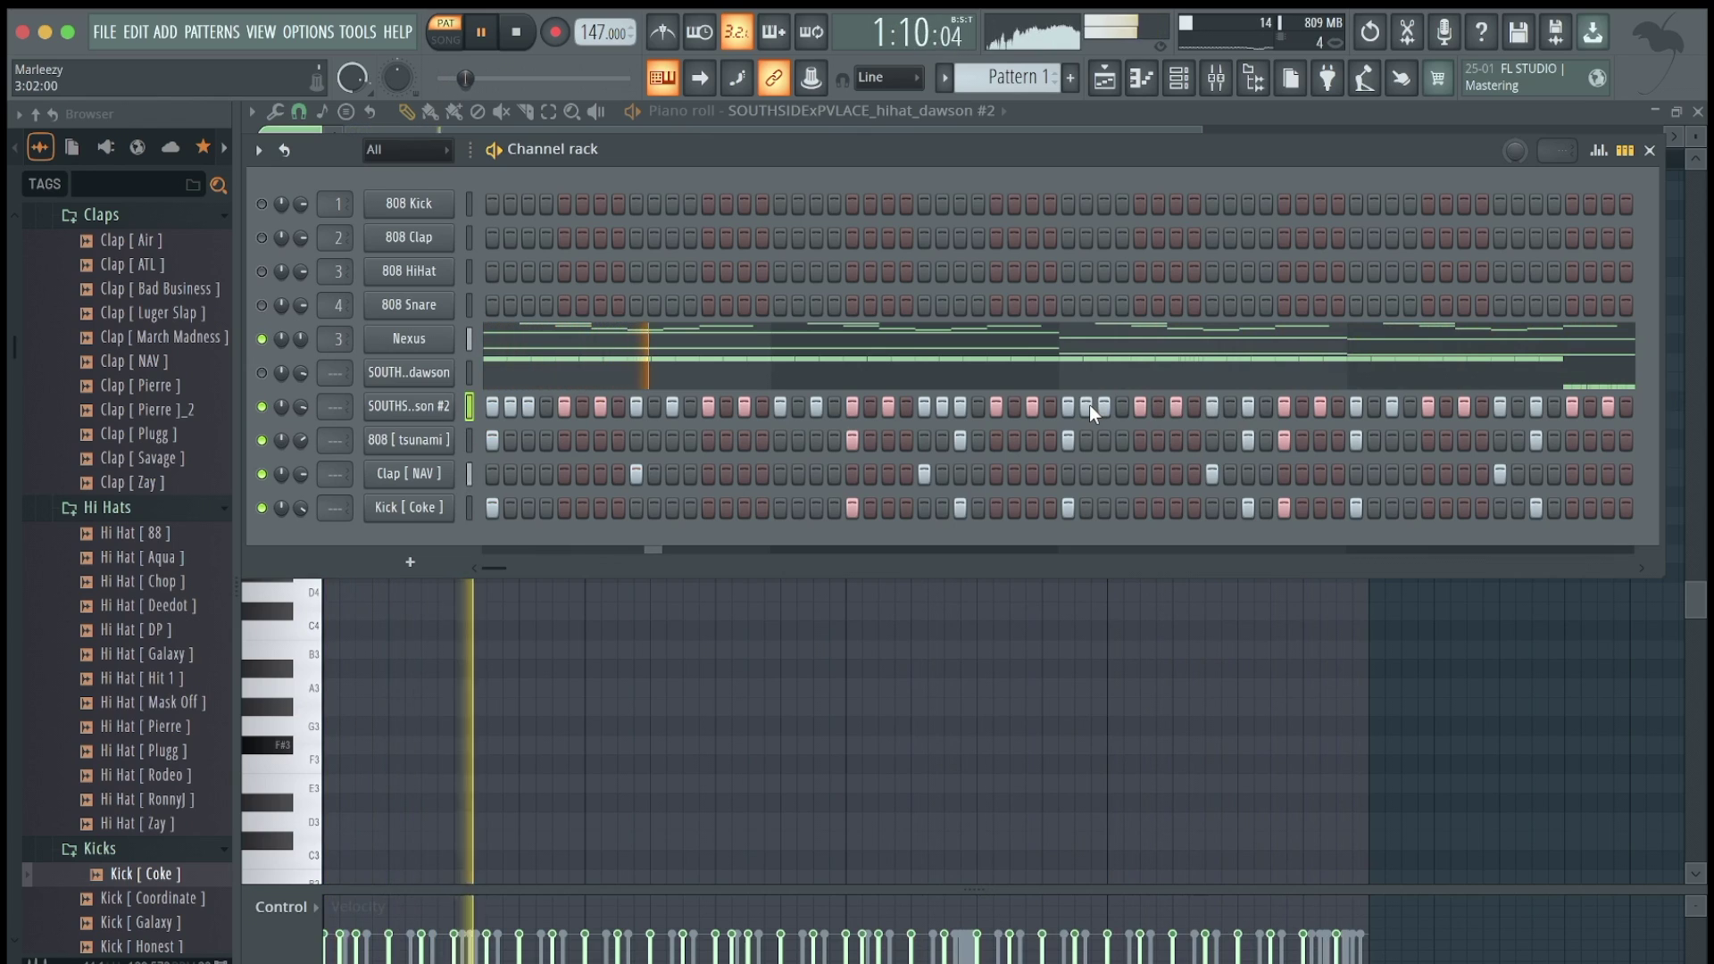
{"action": "left_click", "coordinate": [1120, 406]}
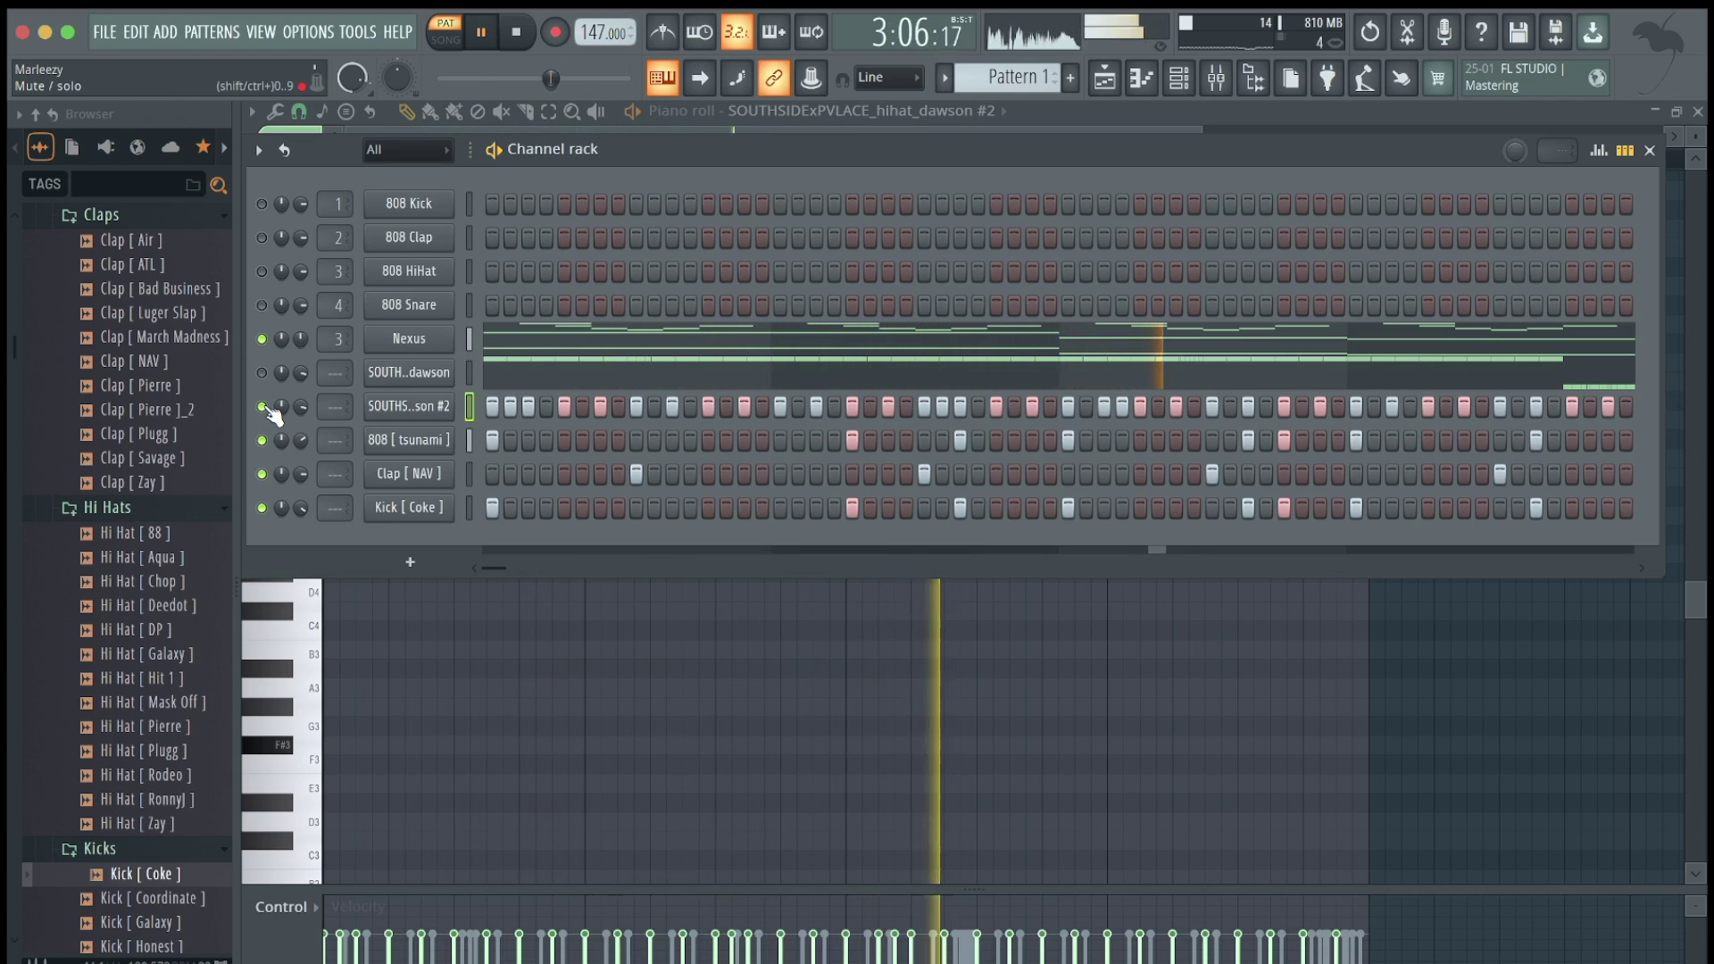
Toggle the hi-hat channel mute to bring back the SOUTHSIDE loop, then stop playback.
{"action": "left_click", "coordinate": [263, 406]}
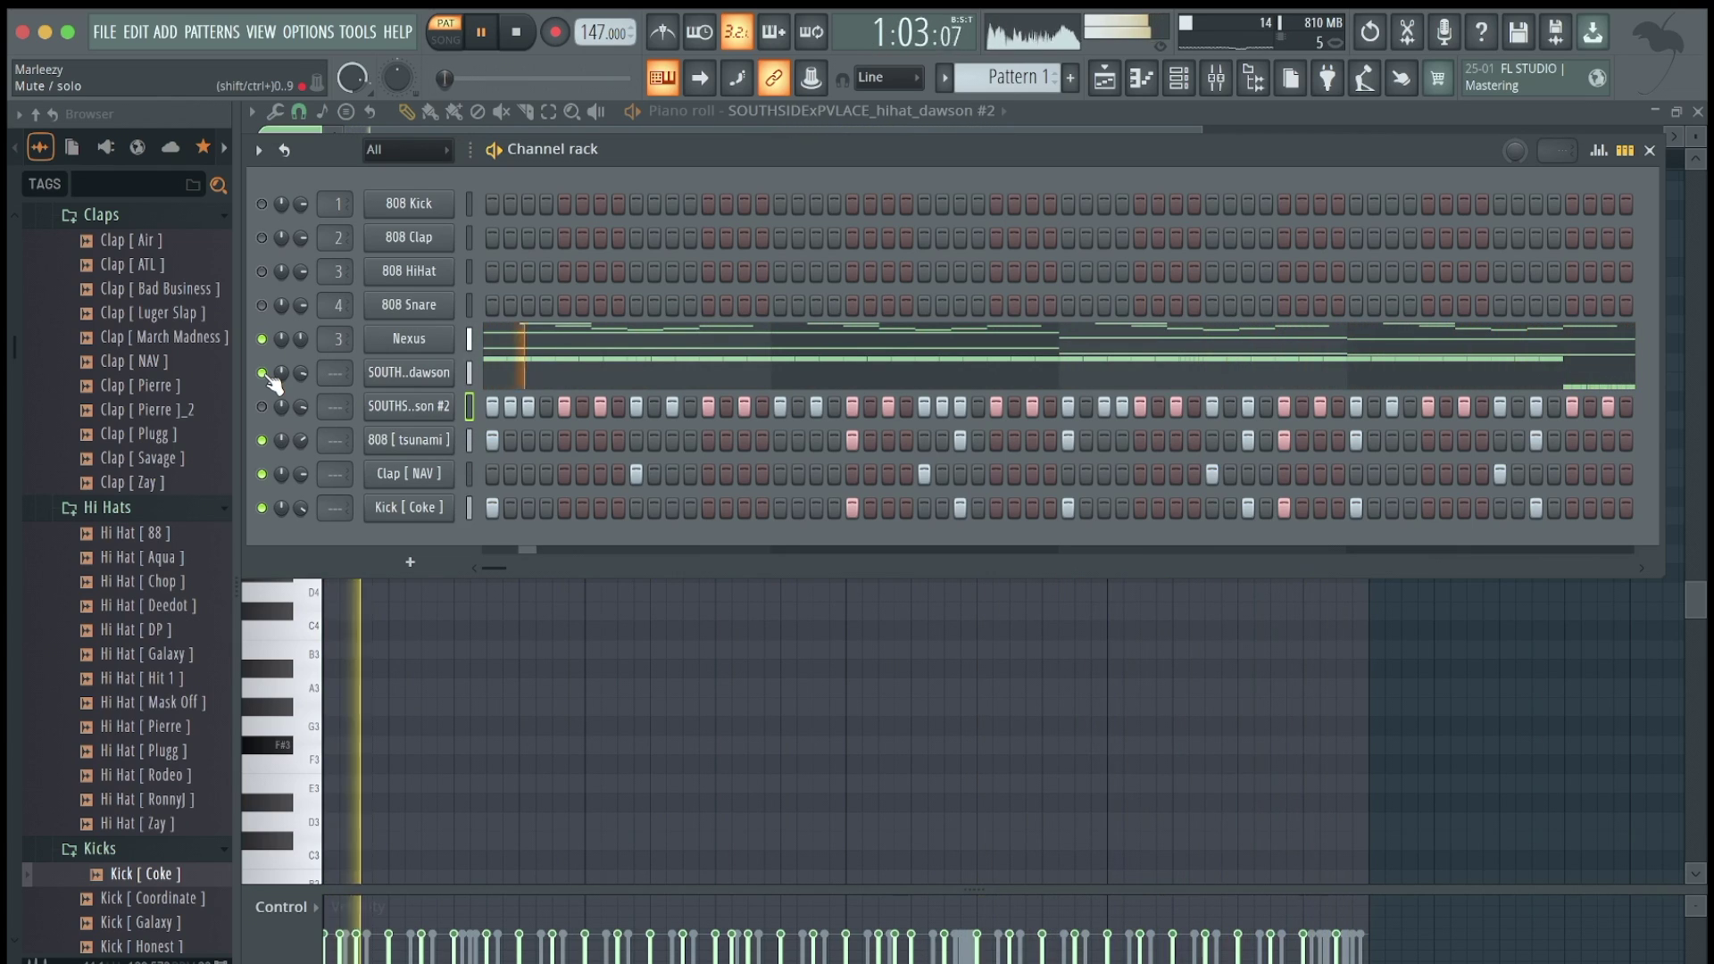
{"action": "key", "text": "space"}
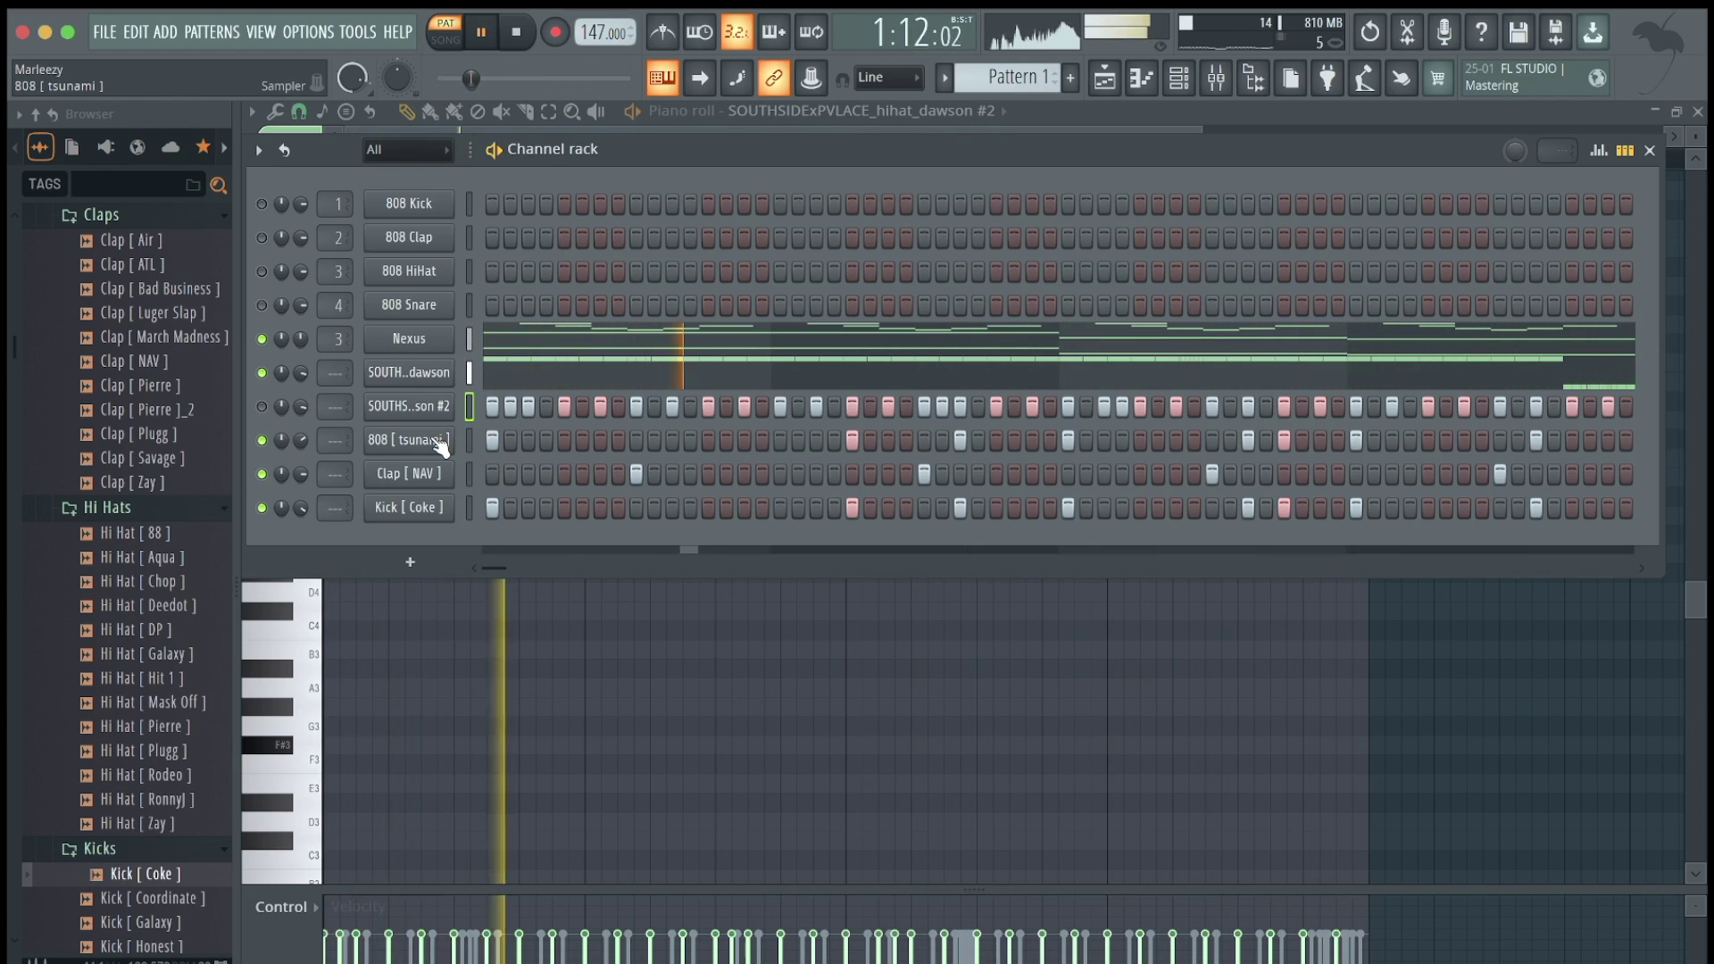
Check the Nexus piano roll and Insert 3's Fruity Reeverb 2, then return to the channel rack.
{"action": "left_click", "coordinate": [584, 341]}
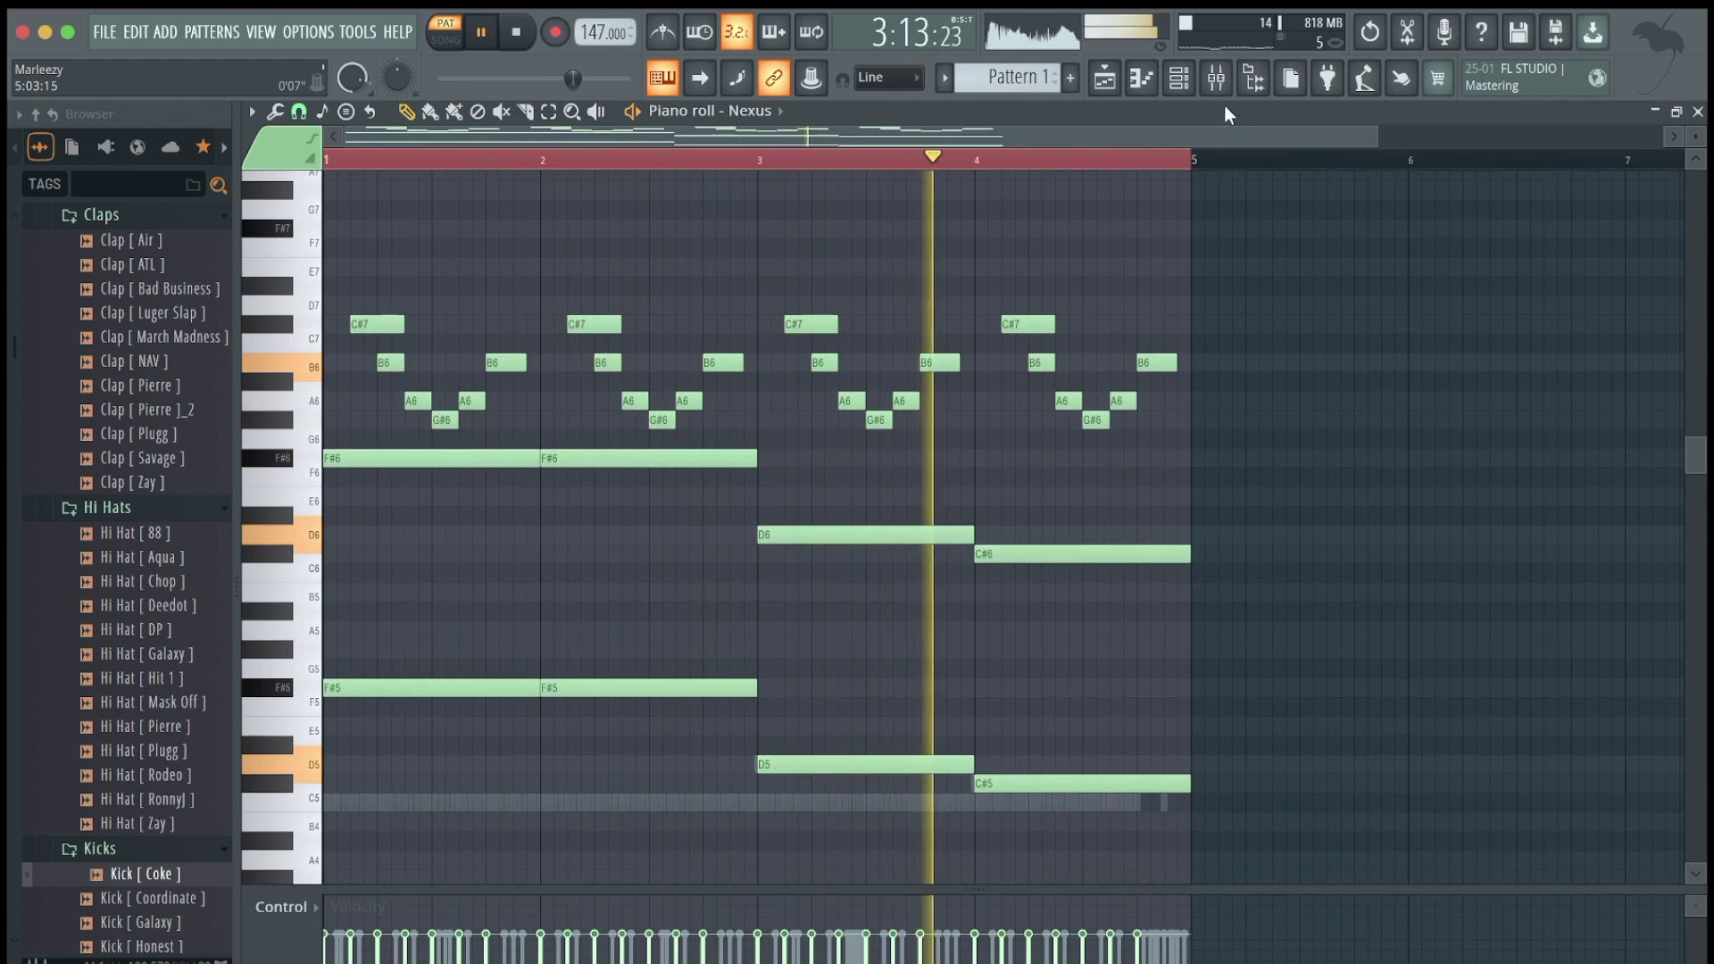
{"action": "left_click", "coordinate": [1216, 81]}
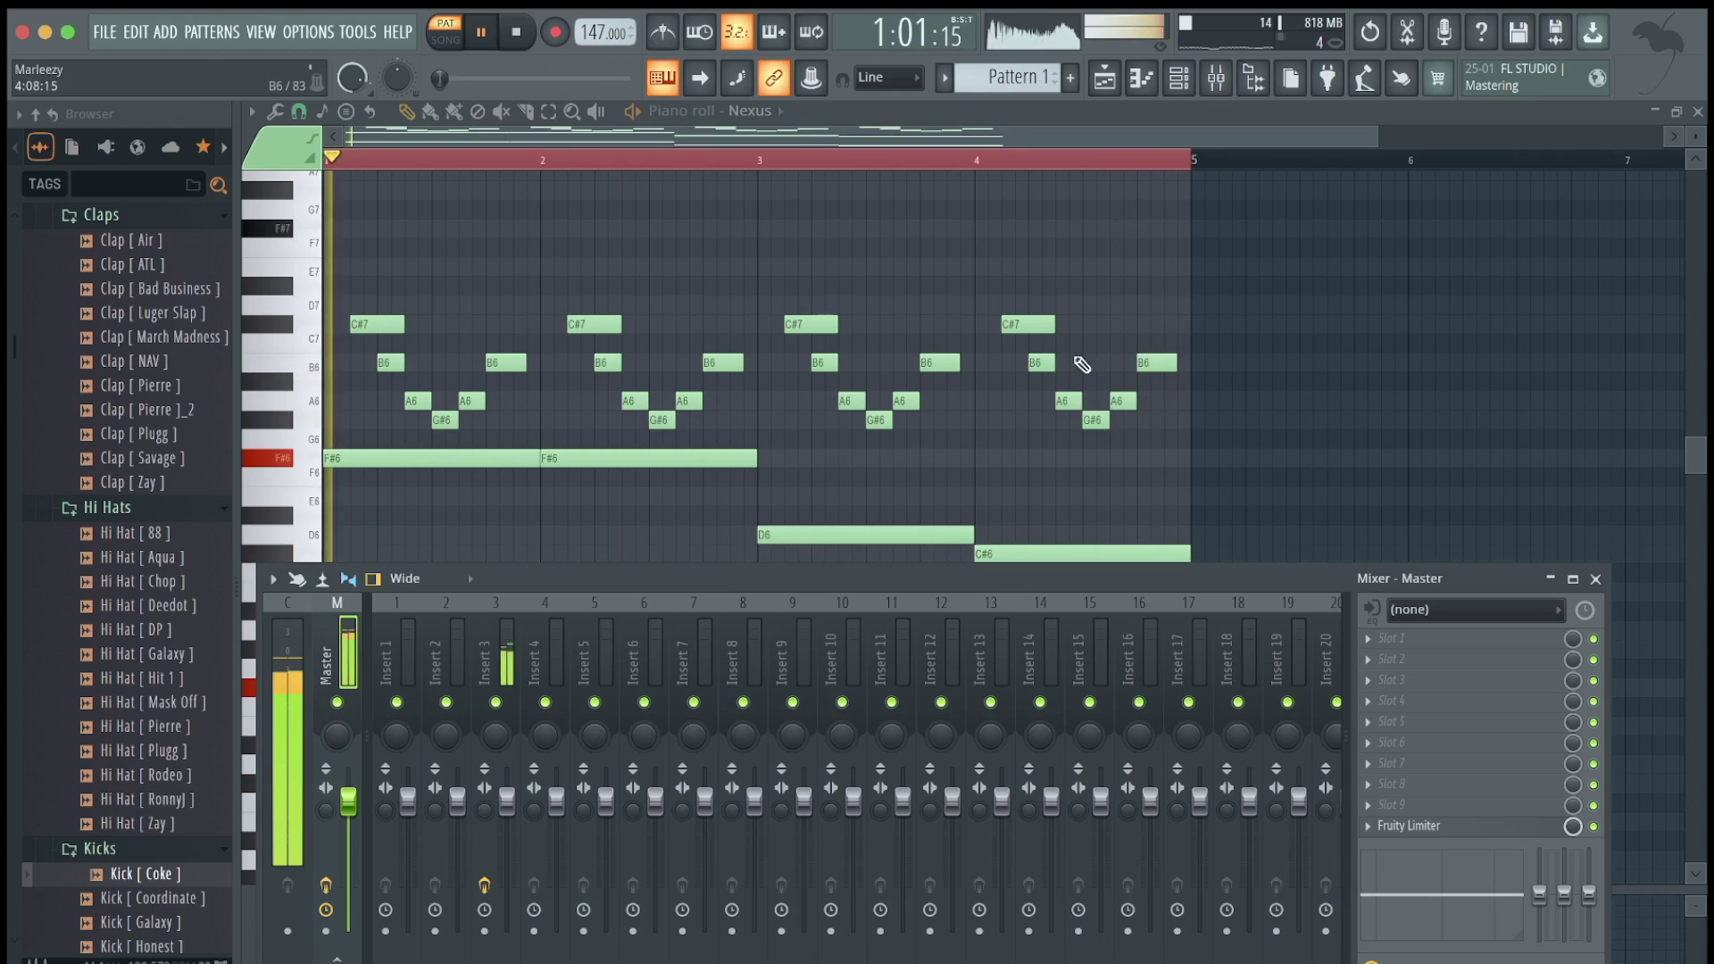
{"action": "left_click", "coordinate": [496, 611]}
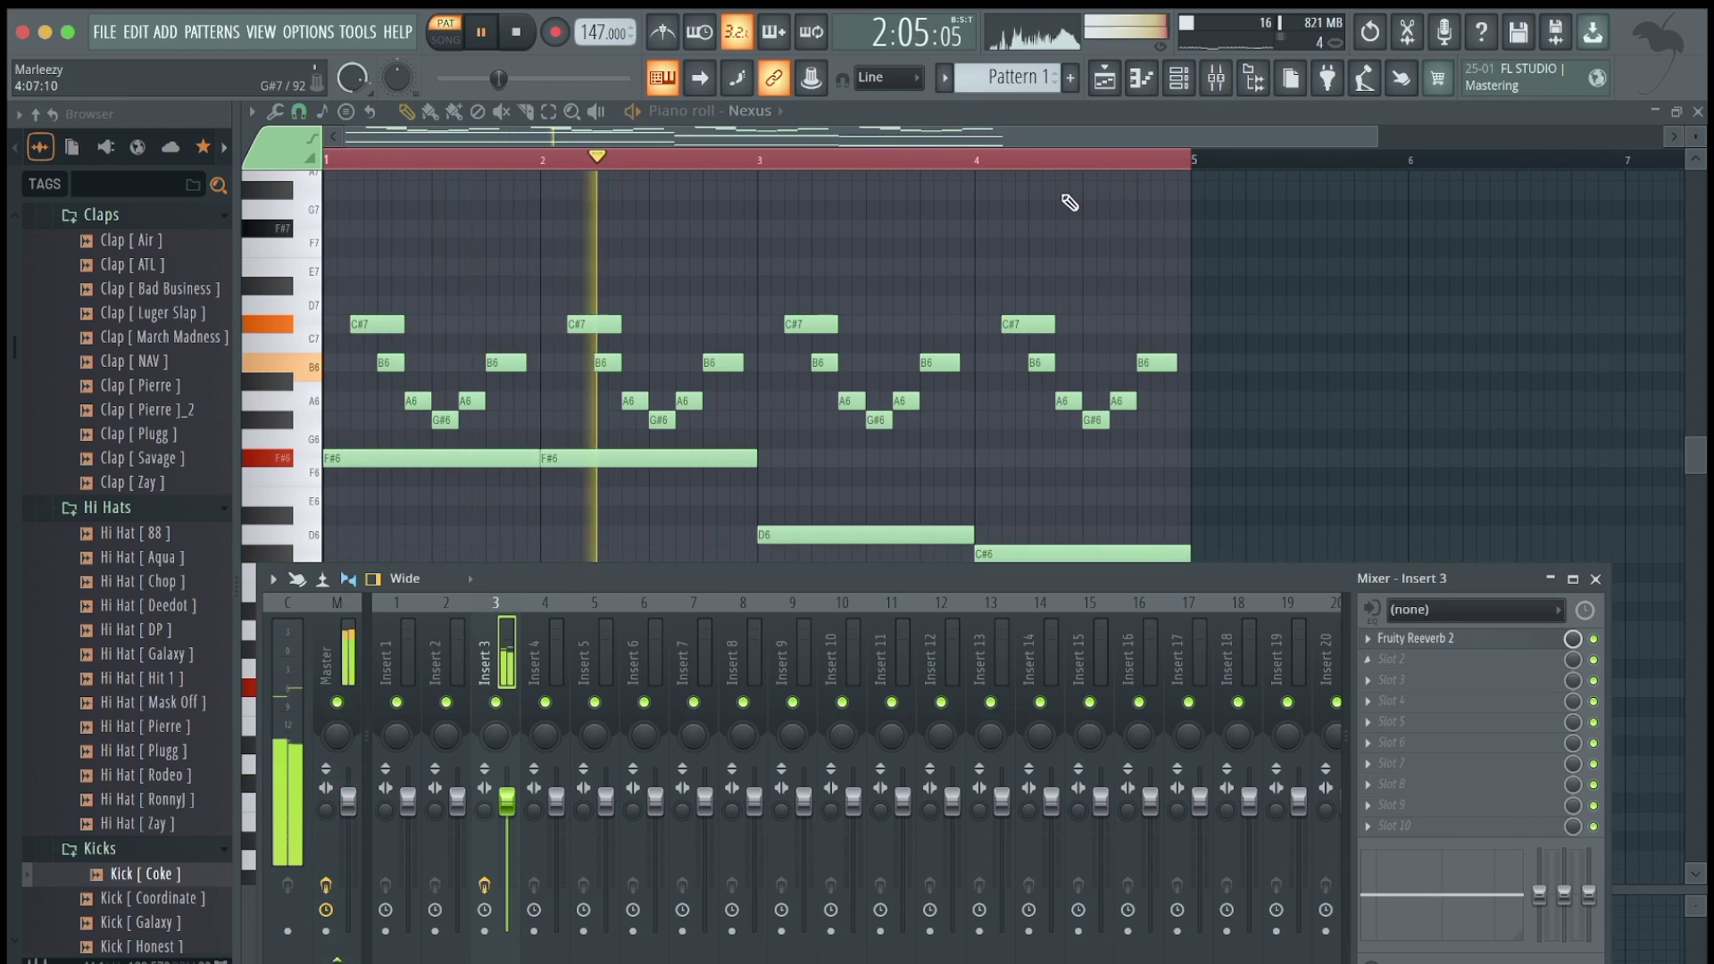
{"action": "left_click", "coordinate": [1184, 80]}
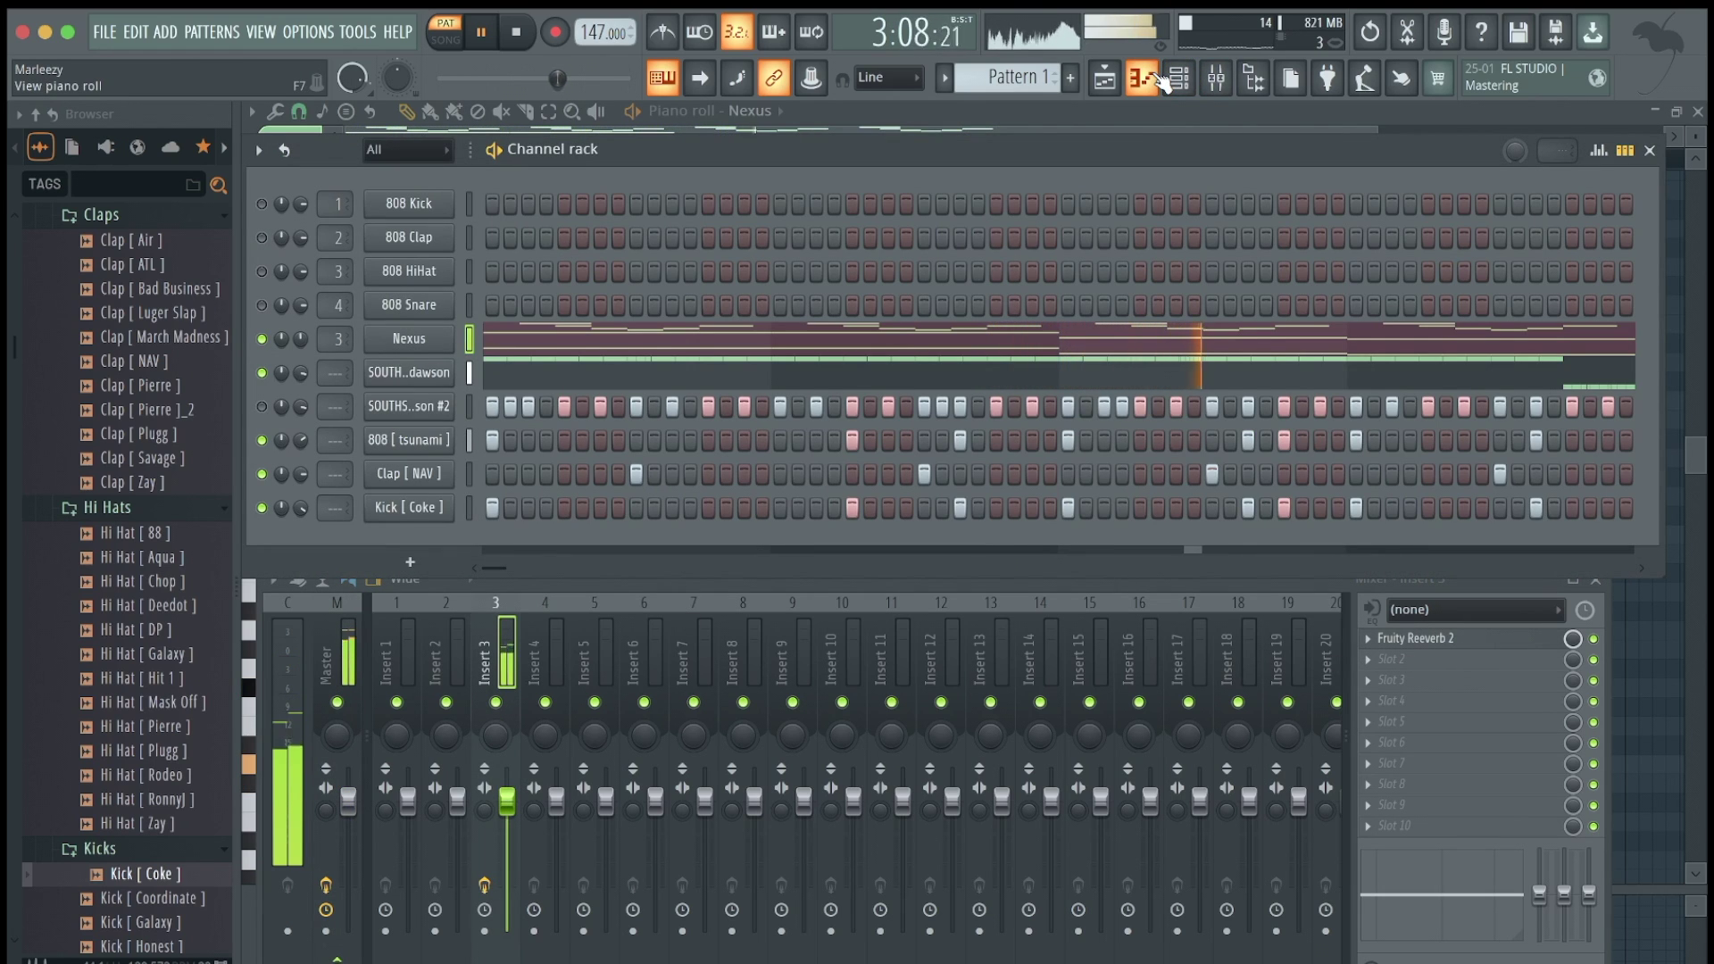